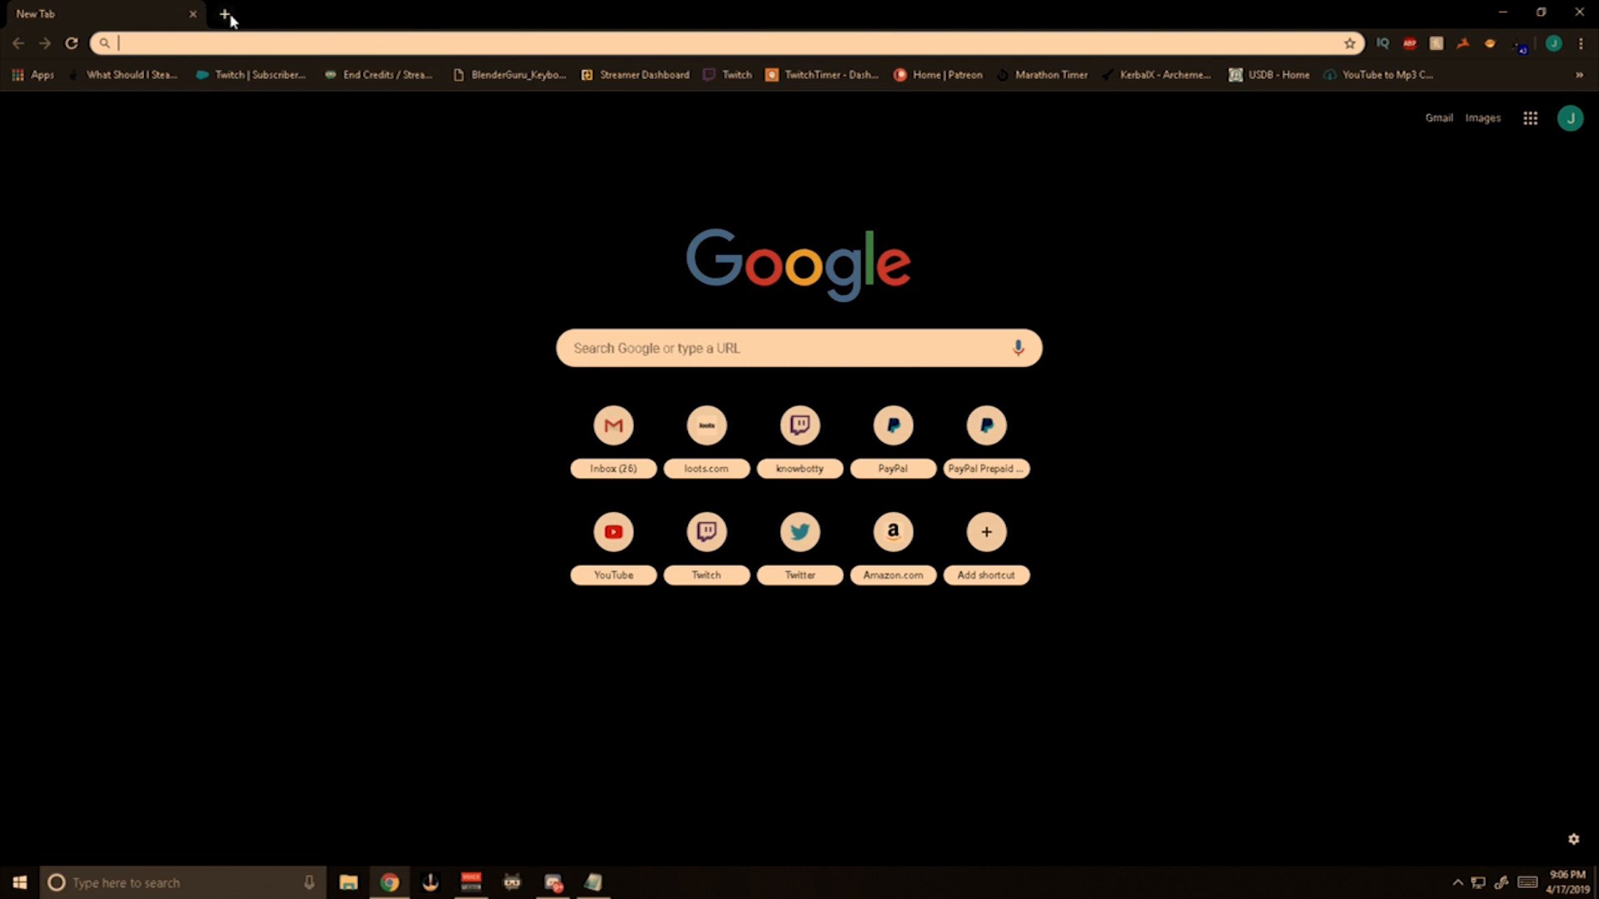
# Open a new incognito browser window and close the original browser window.
pyautogui.click(1580, 44)
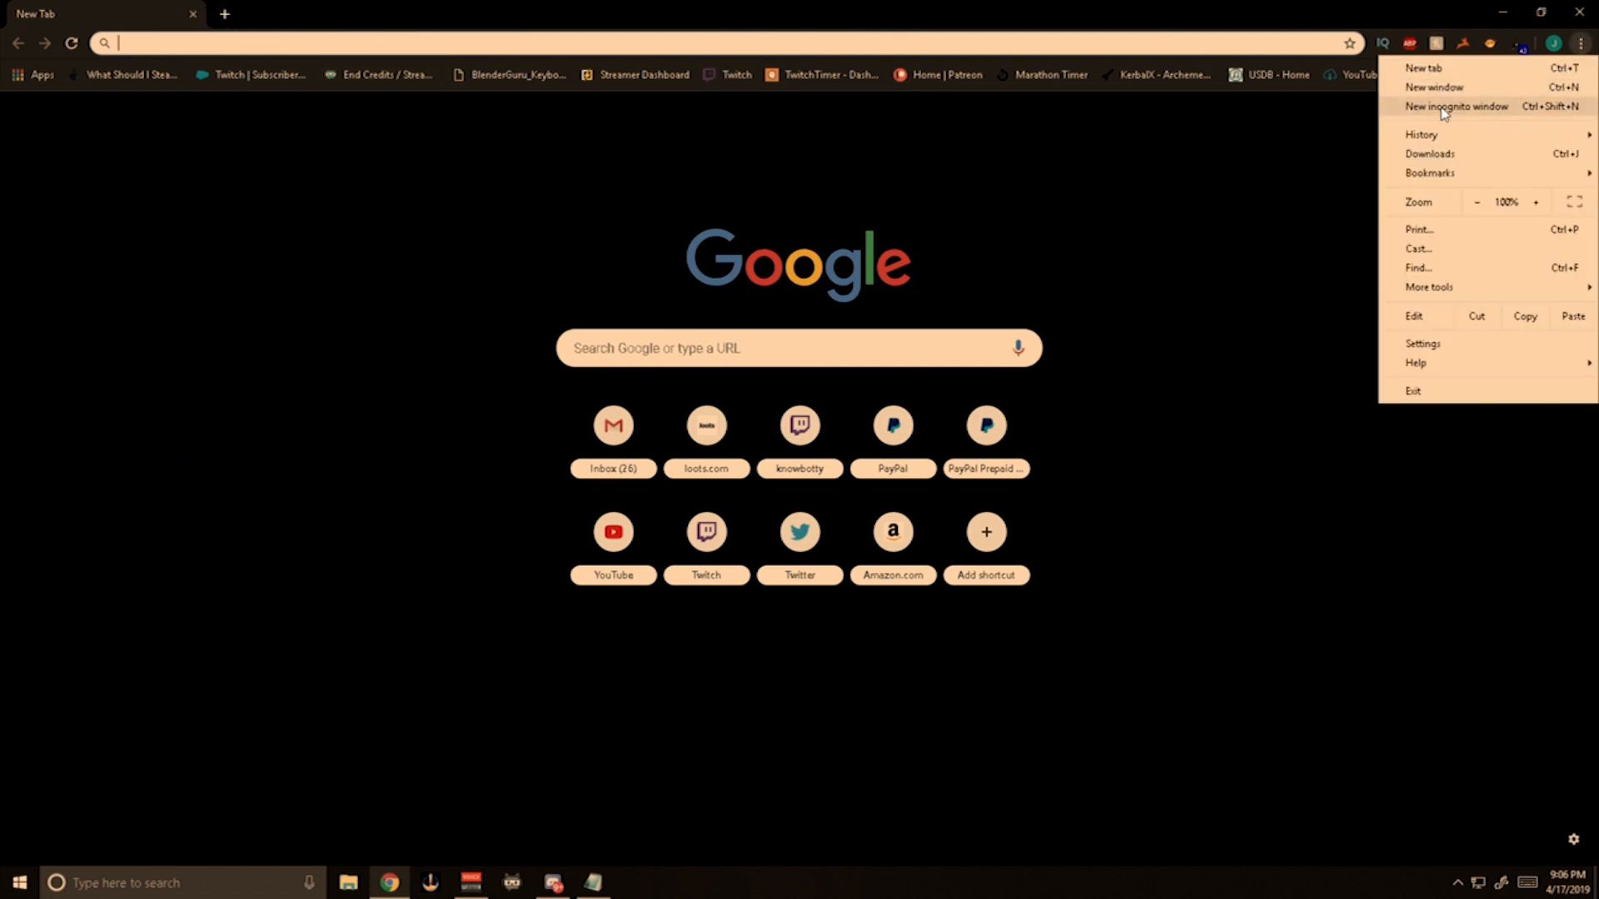
pyautogui.click(1505, 111)
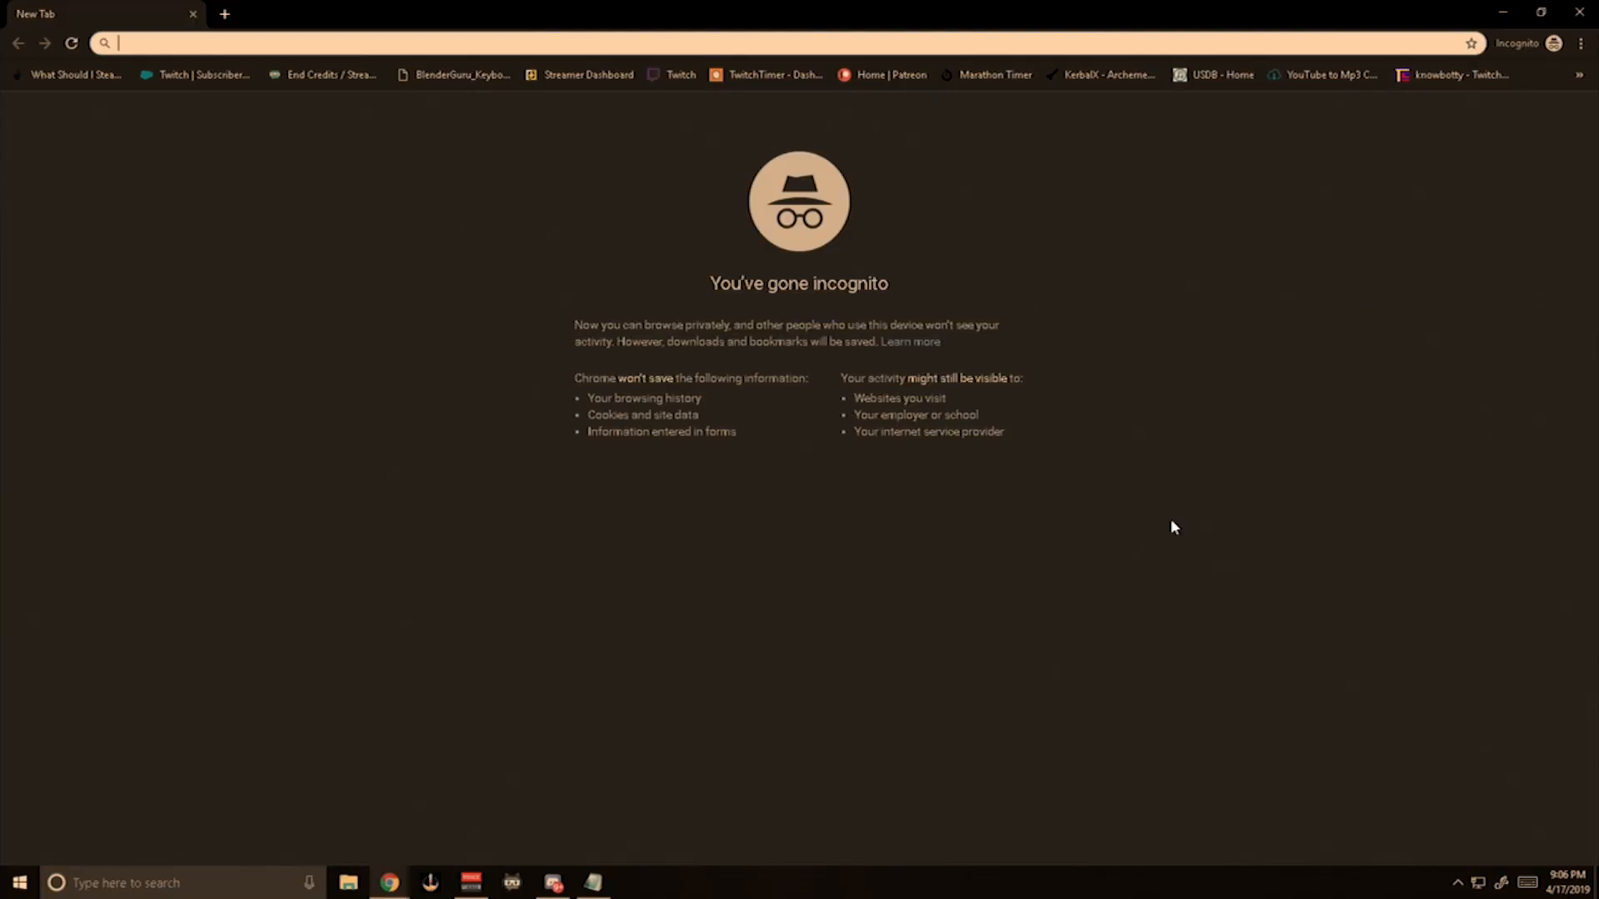
pyautogui.moveTo(389, 883)
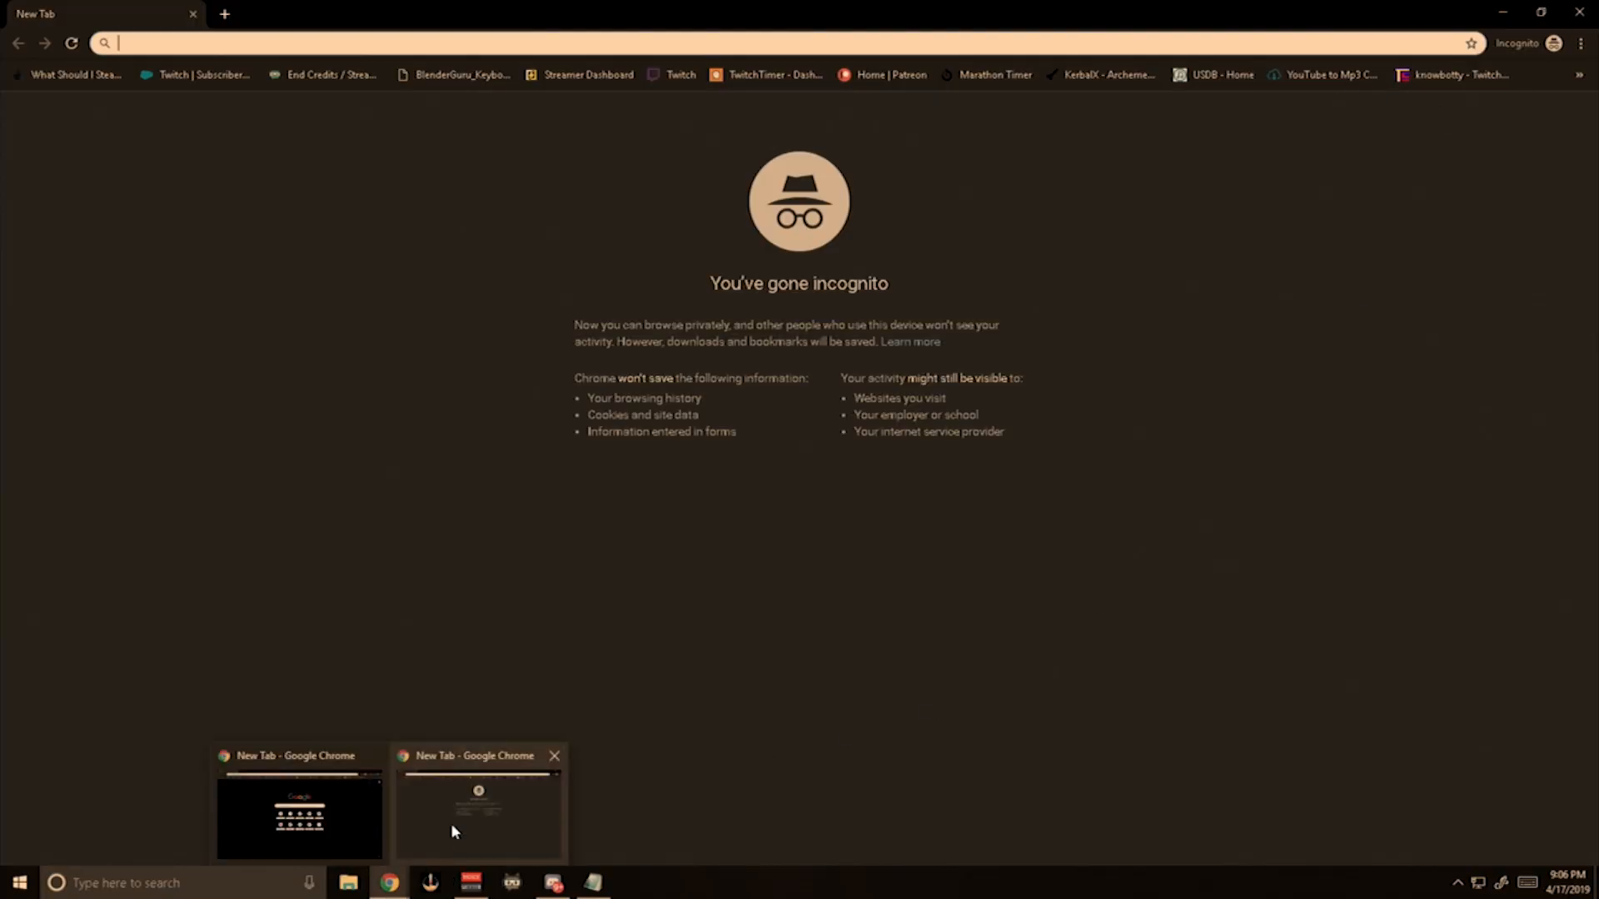
pyautogui.click(371, 757)
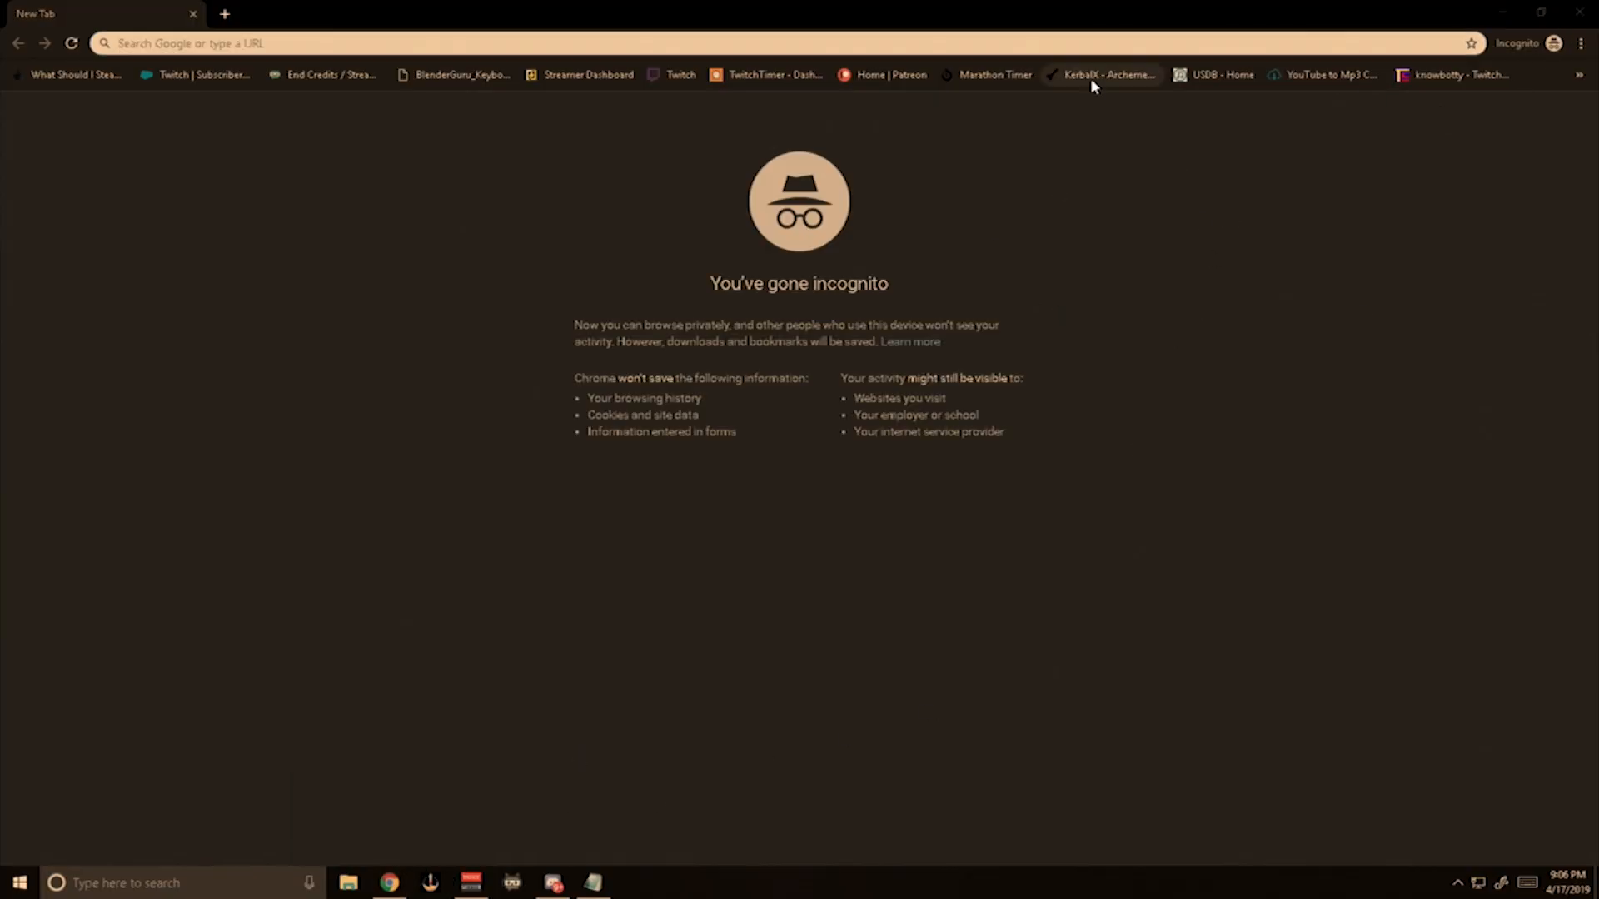
pyautogui.moveTo(1024, 8); pyautogui.dragTo(341, 4)
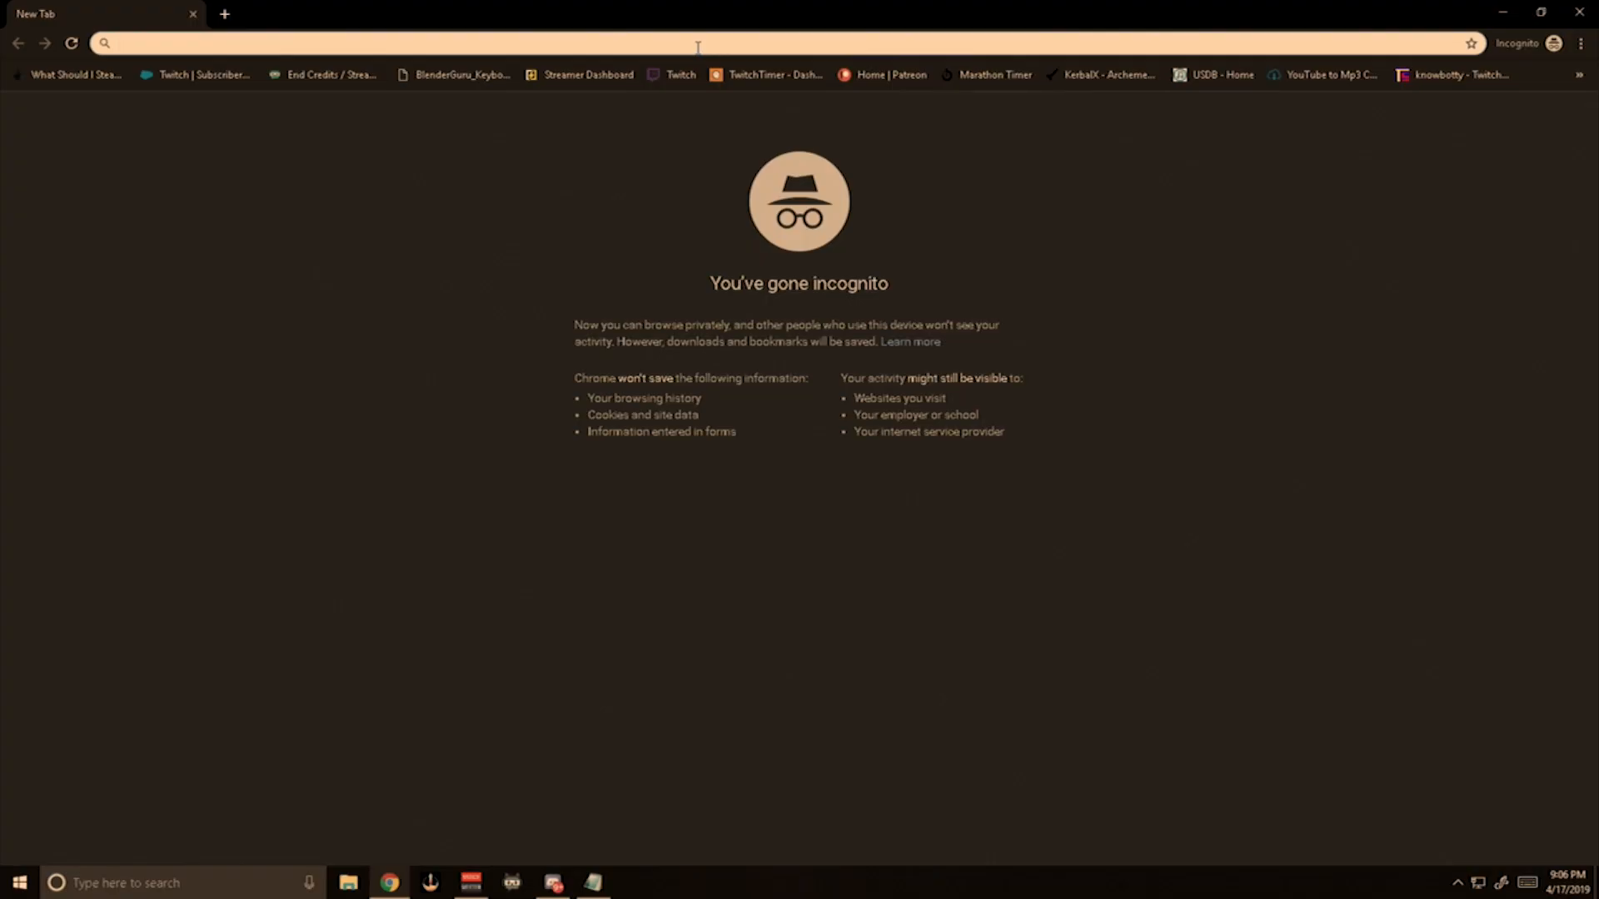
# Go to streamlabs.com and download the Streamlabs OBS beta for Windows.
pyautogui.write('streamlab')
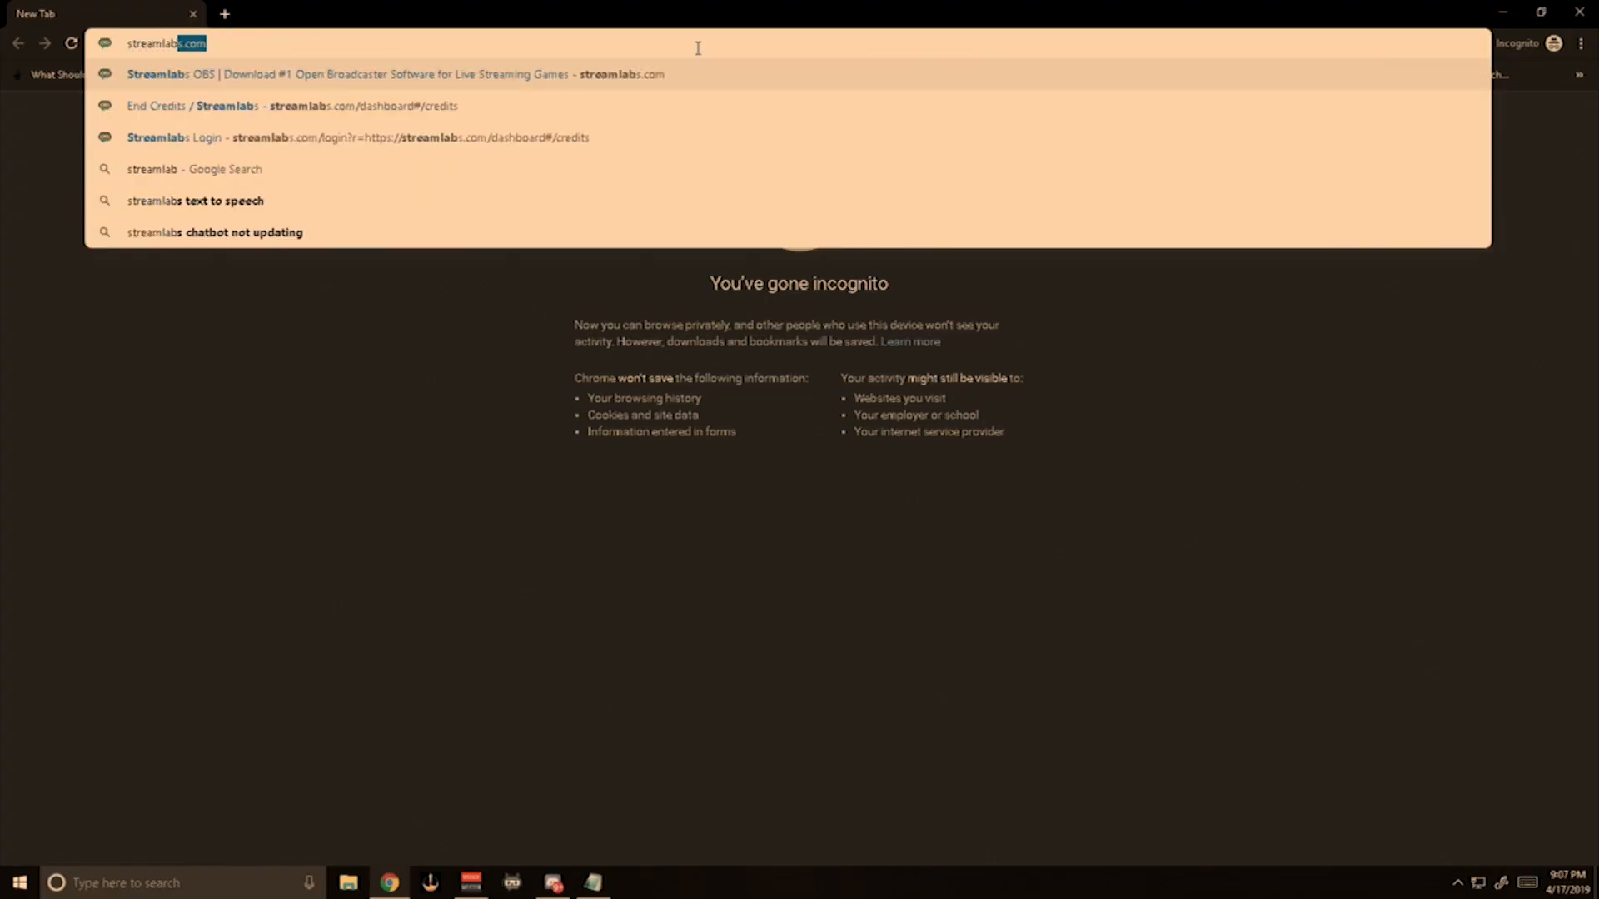
pyautogui.write('s.com')
pyautogui.press('Return')
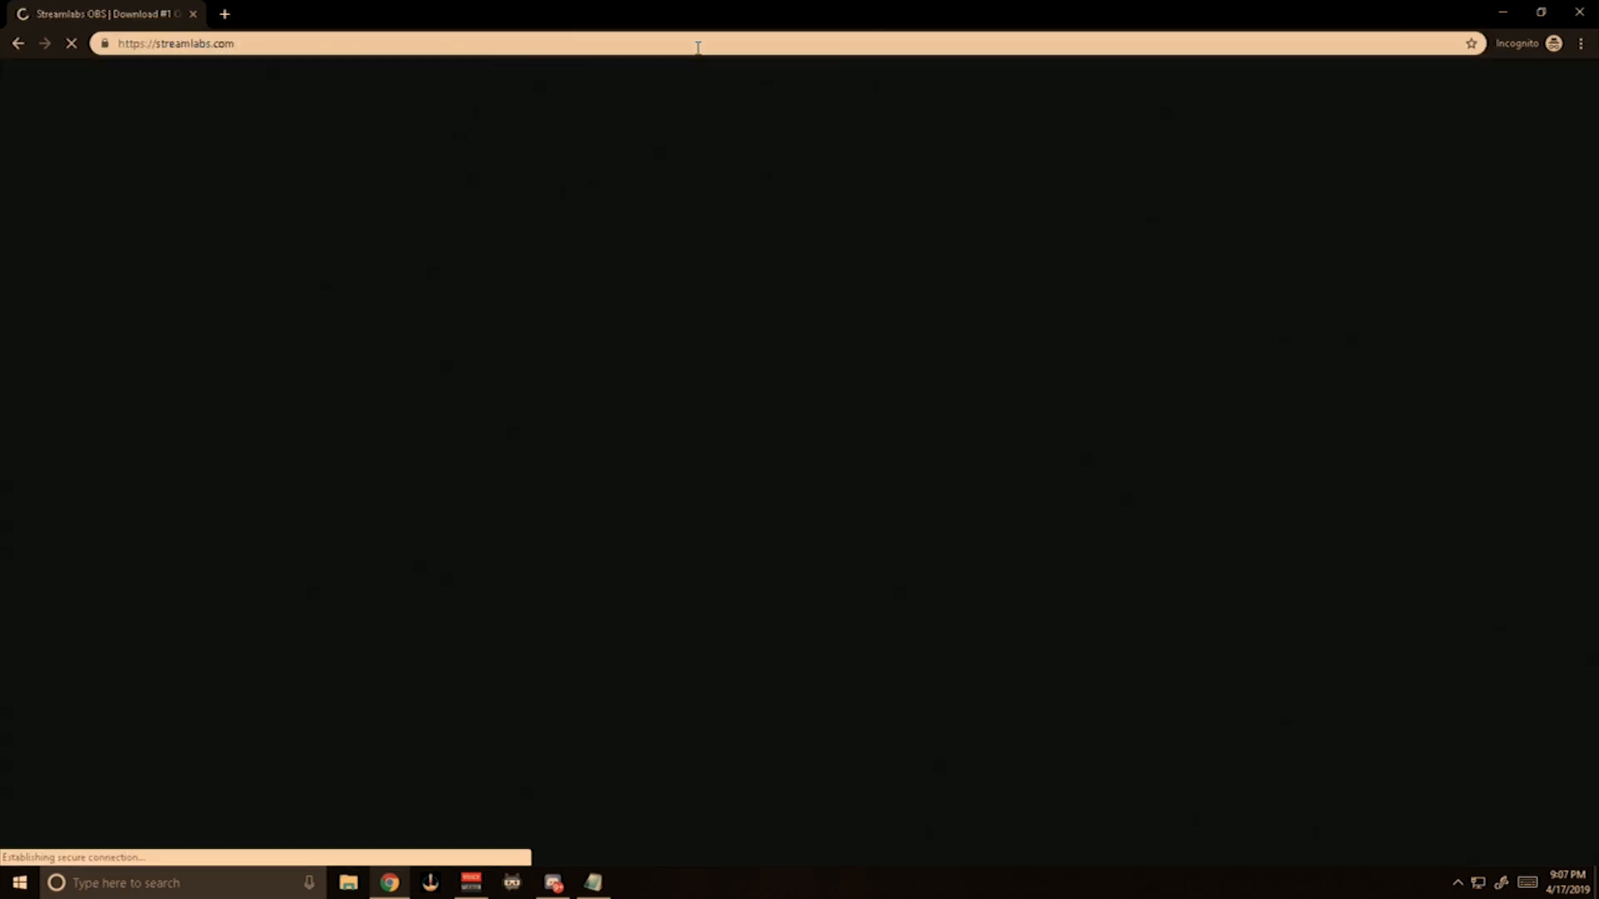
pyautogui.click(464, 510)
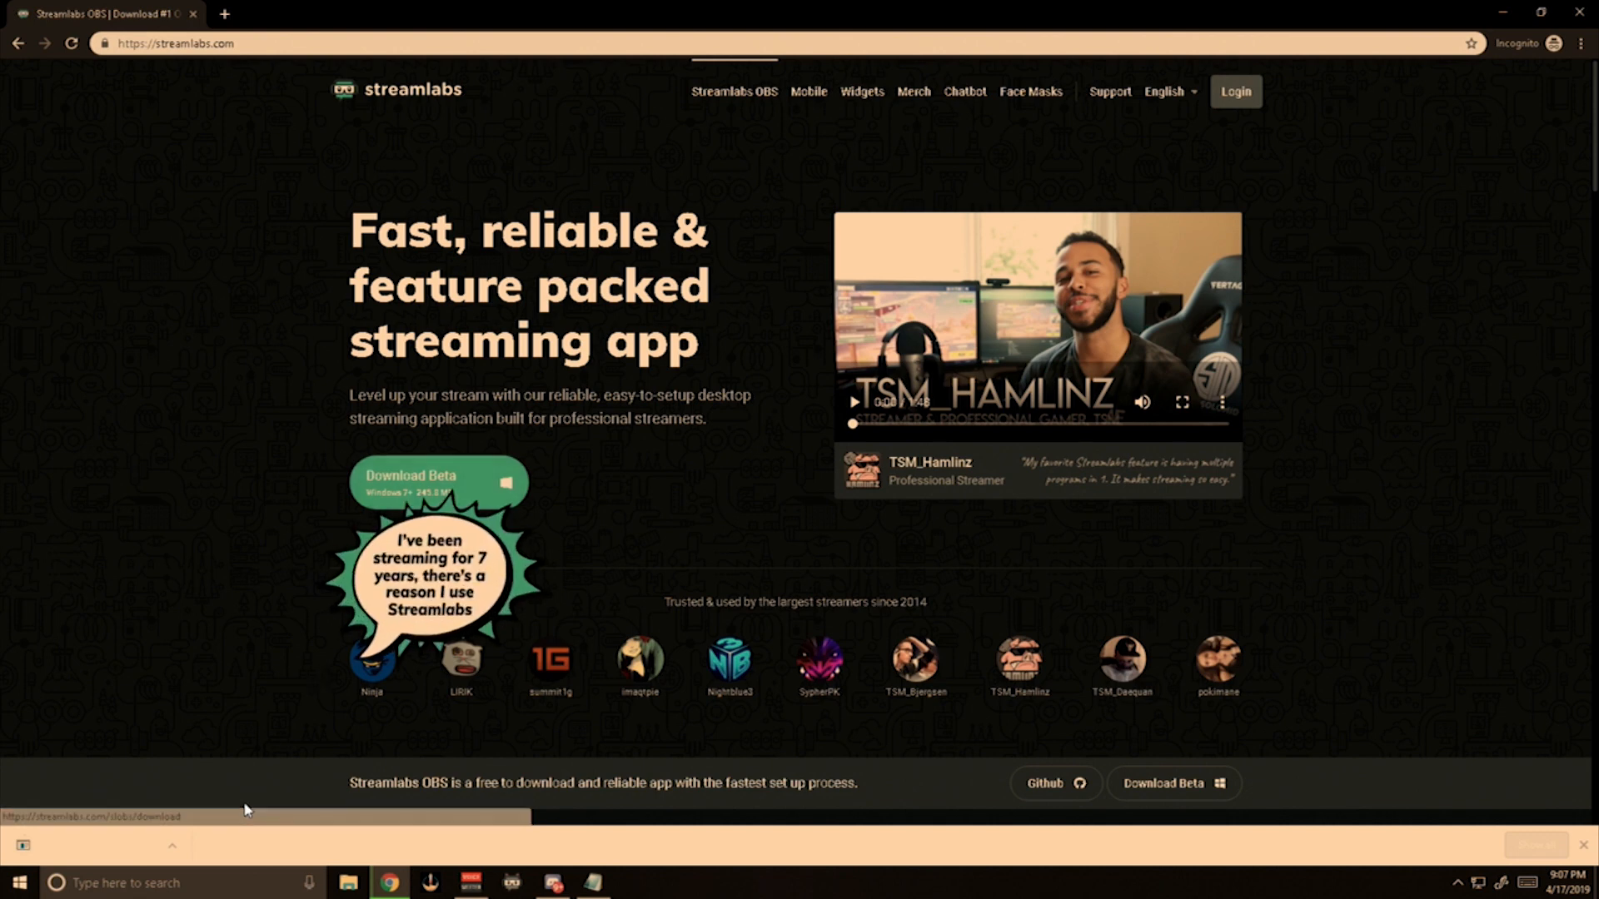
# Run the downloaded Streamlabs OBS installer, accepting the license agreement, and finish the setup.
pyautogui.click(121, 848)
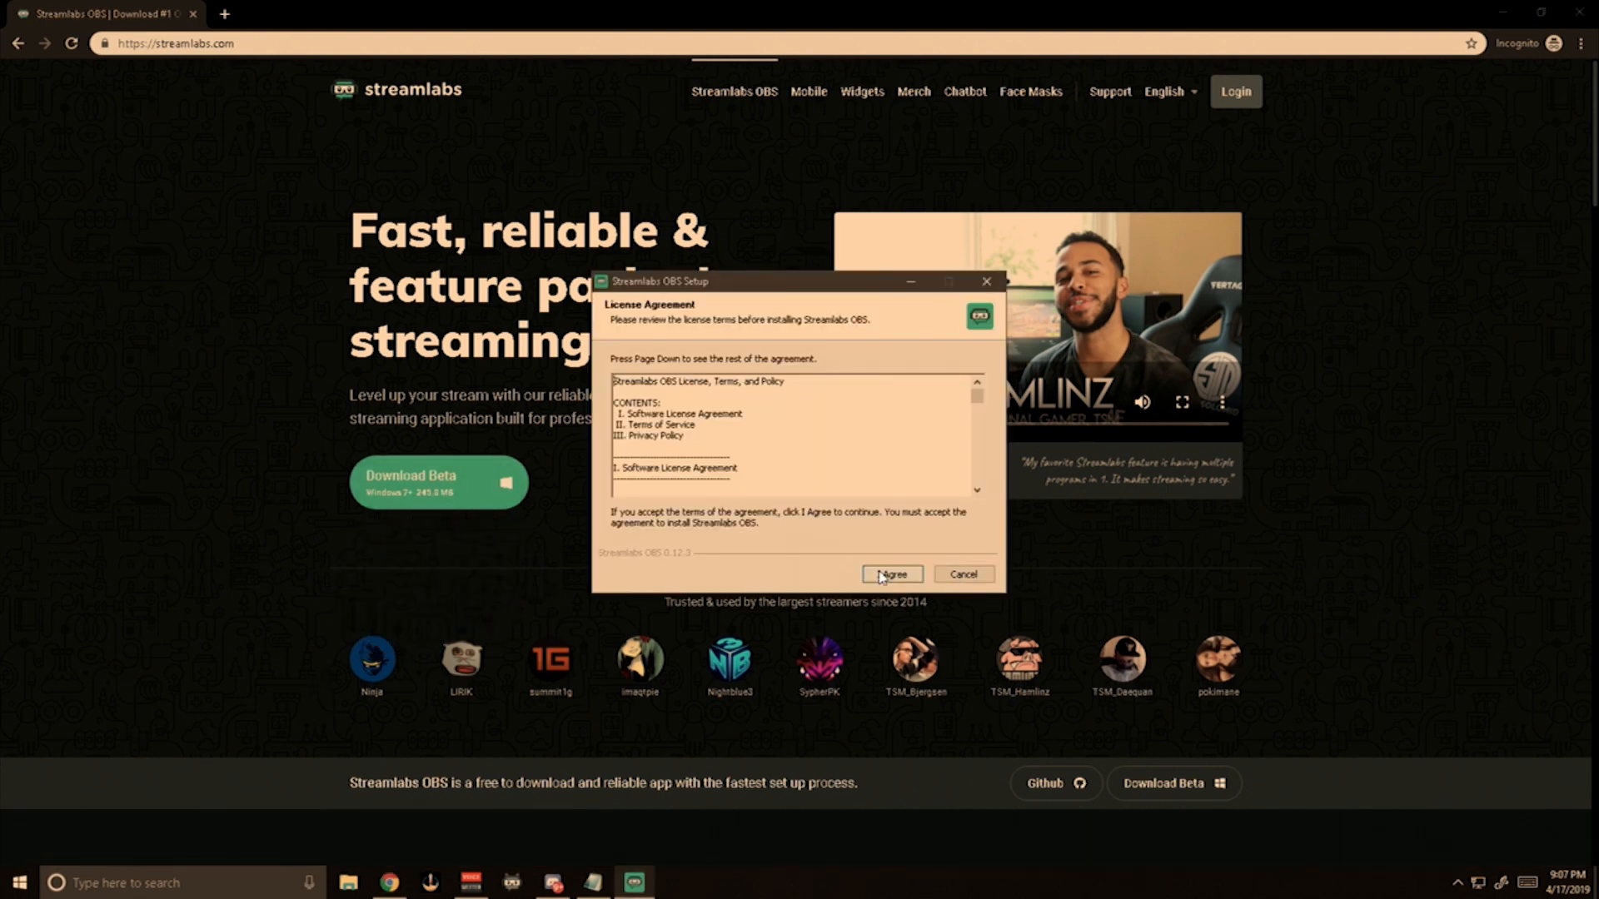
pyautogui.click(874, 575)
pyautogui.click(890, 575)
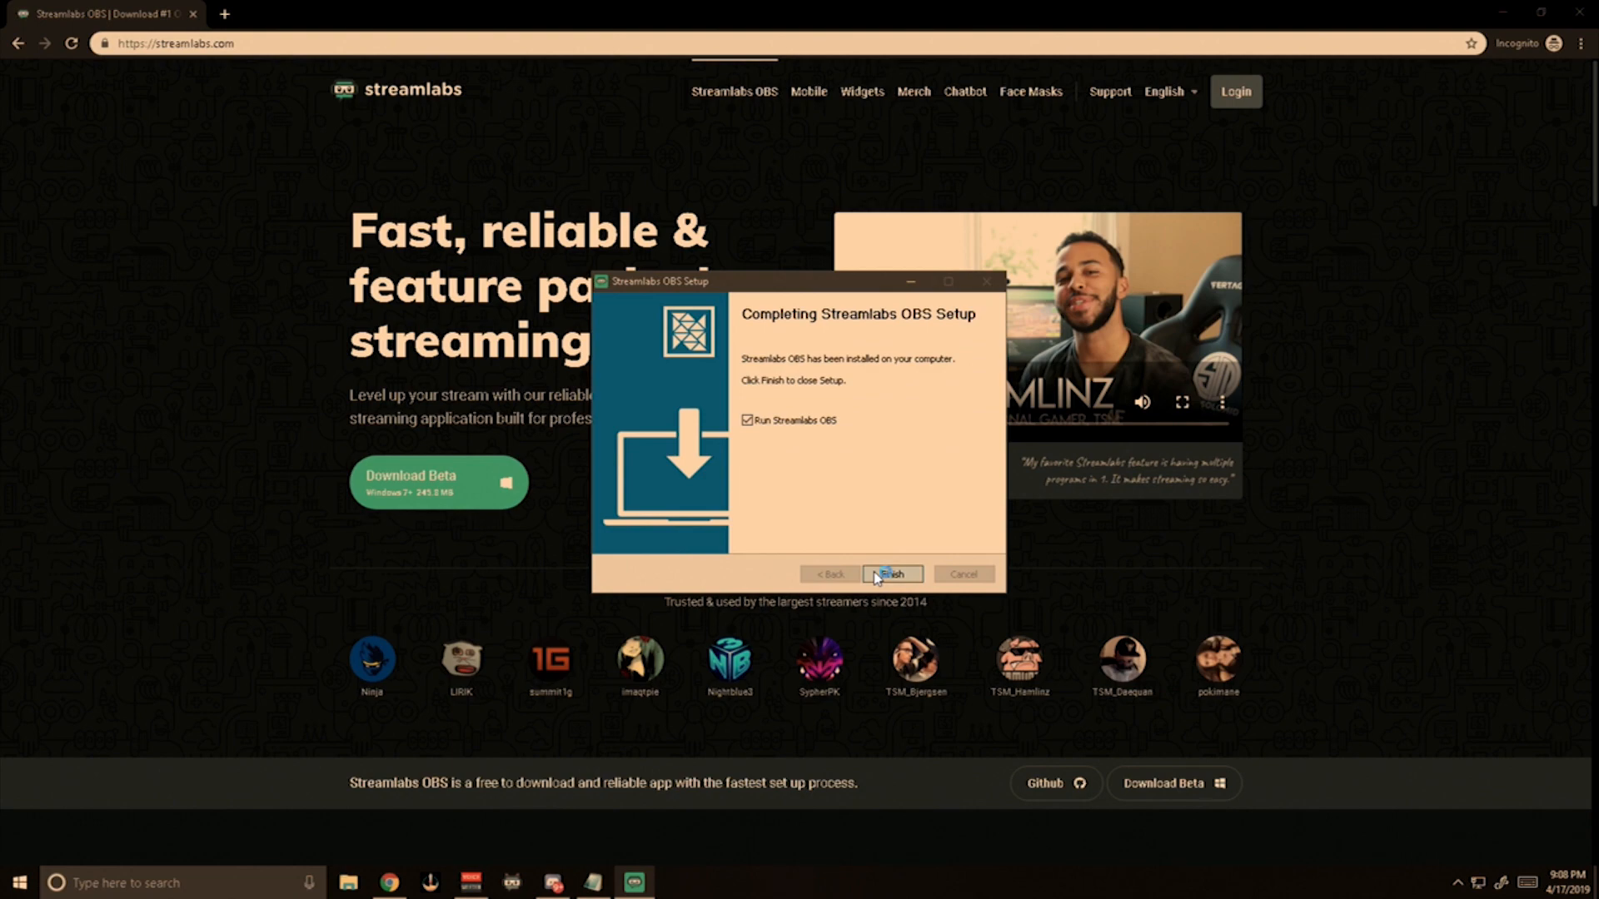
pyautogui.click(890, 575)
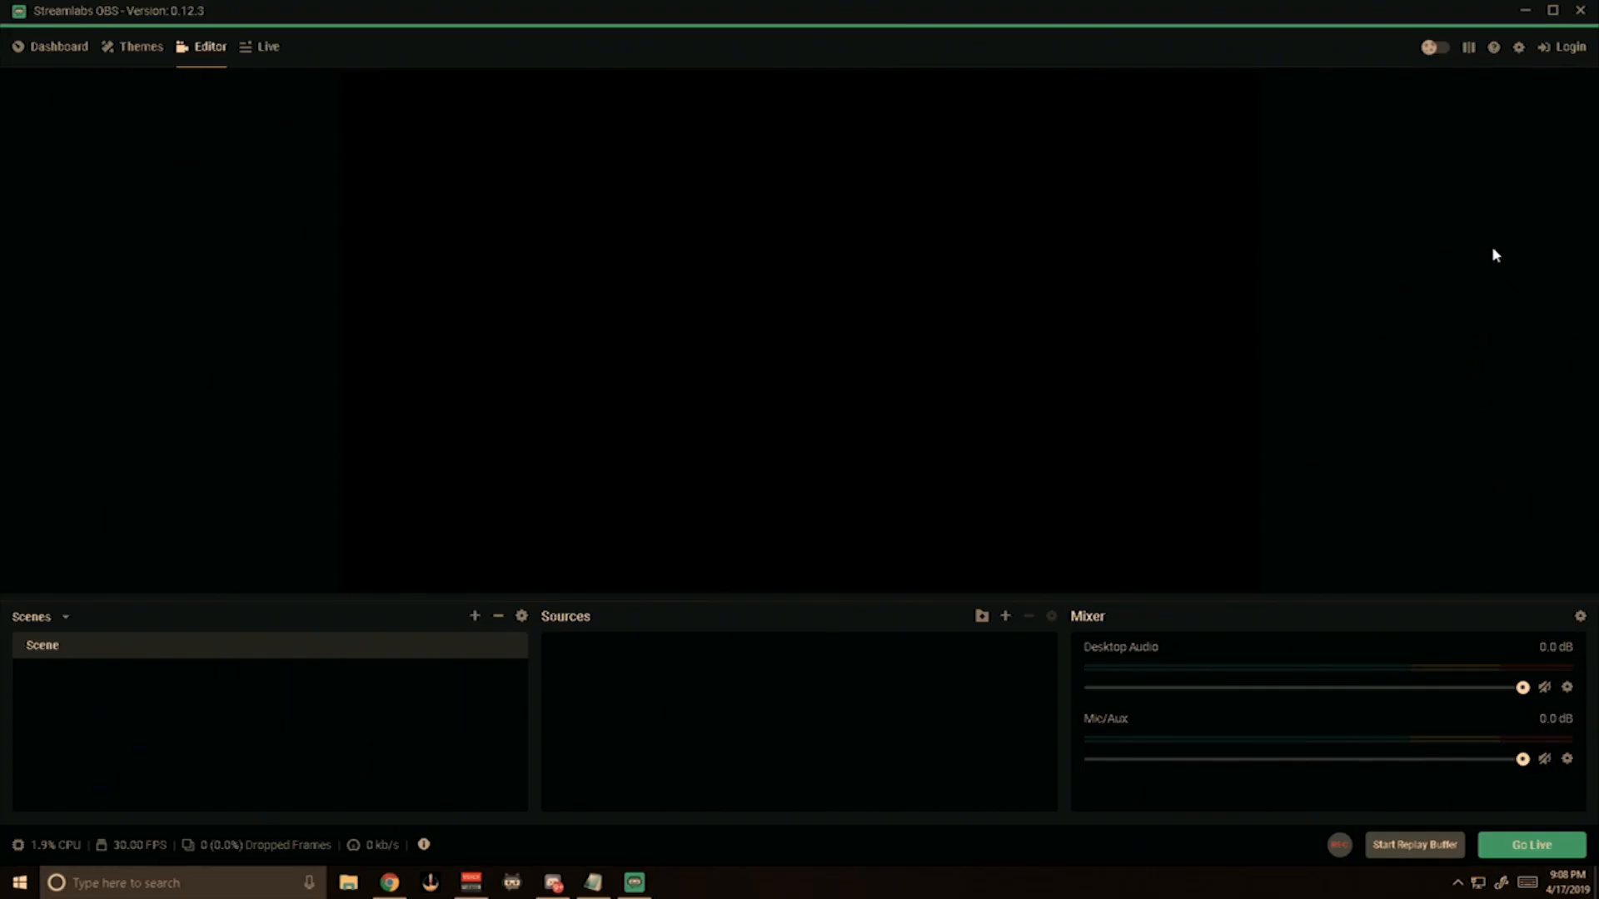
# Connect Streamlabs OBS to Twitch by logging in with the account's username and password.
pyautogui.click(1562, 50)
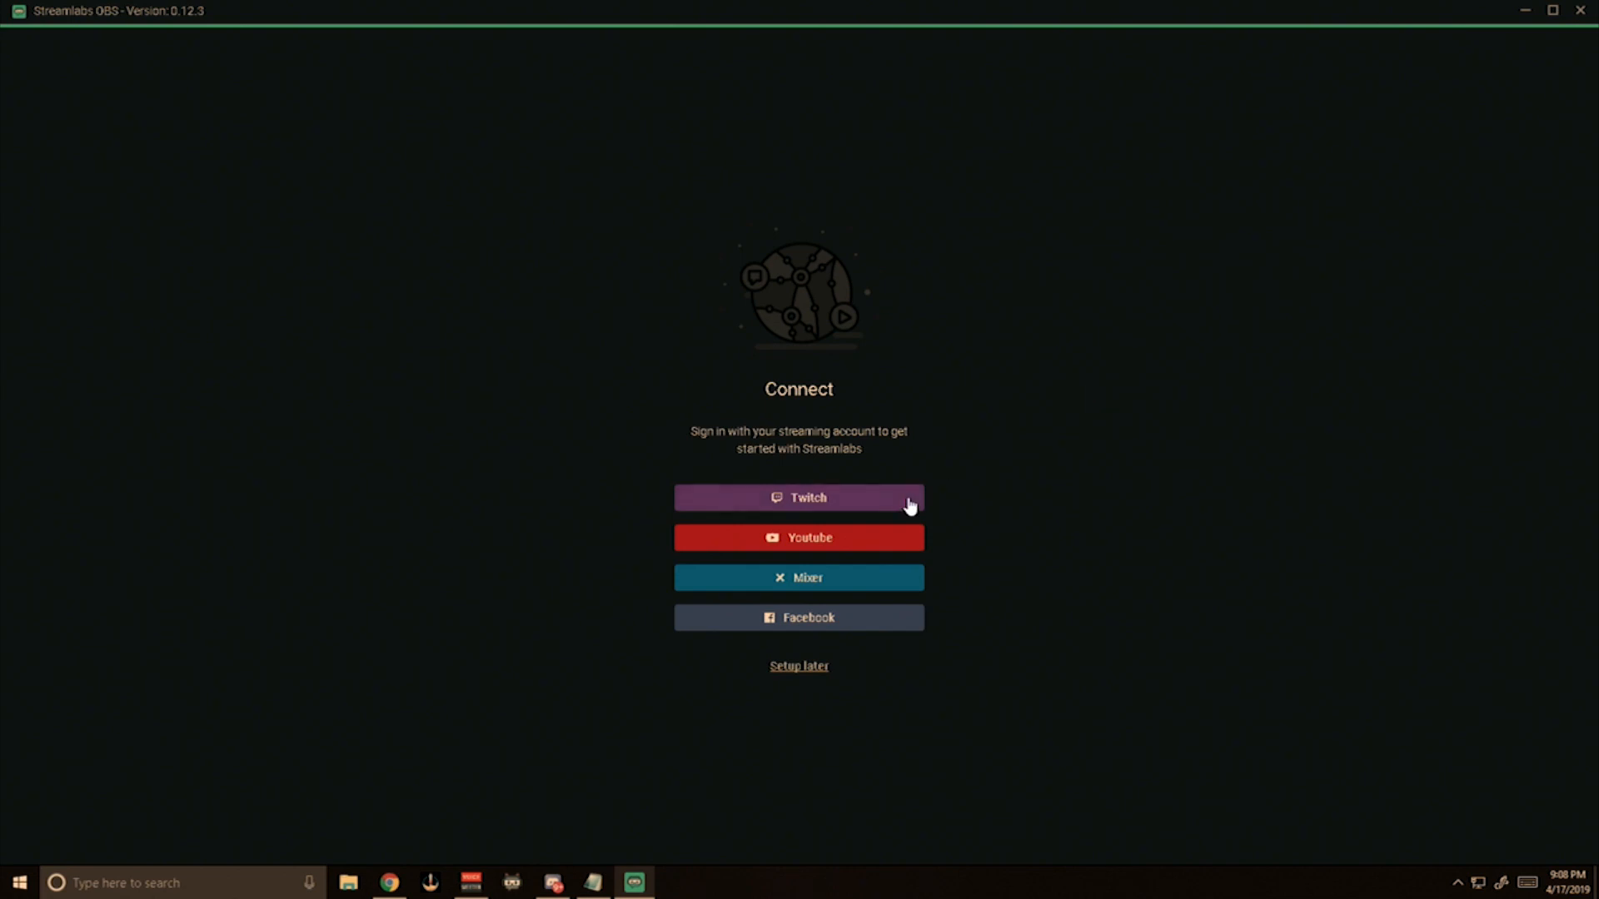
pyautogui.click(768, 498)
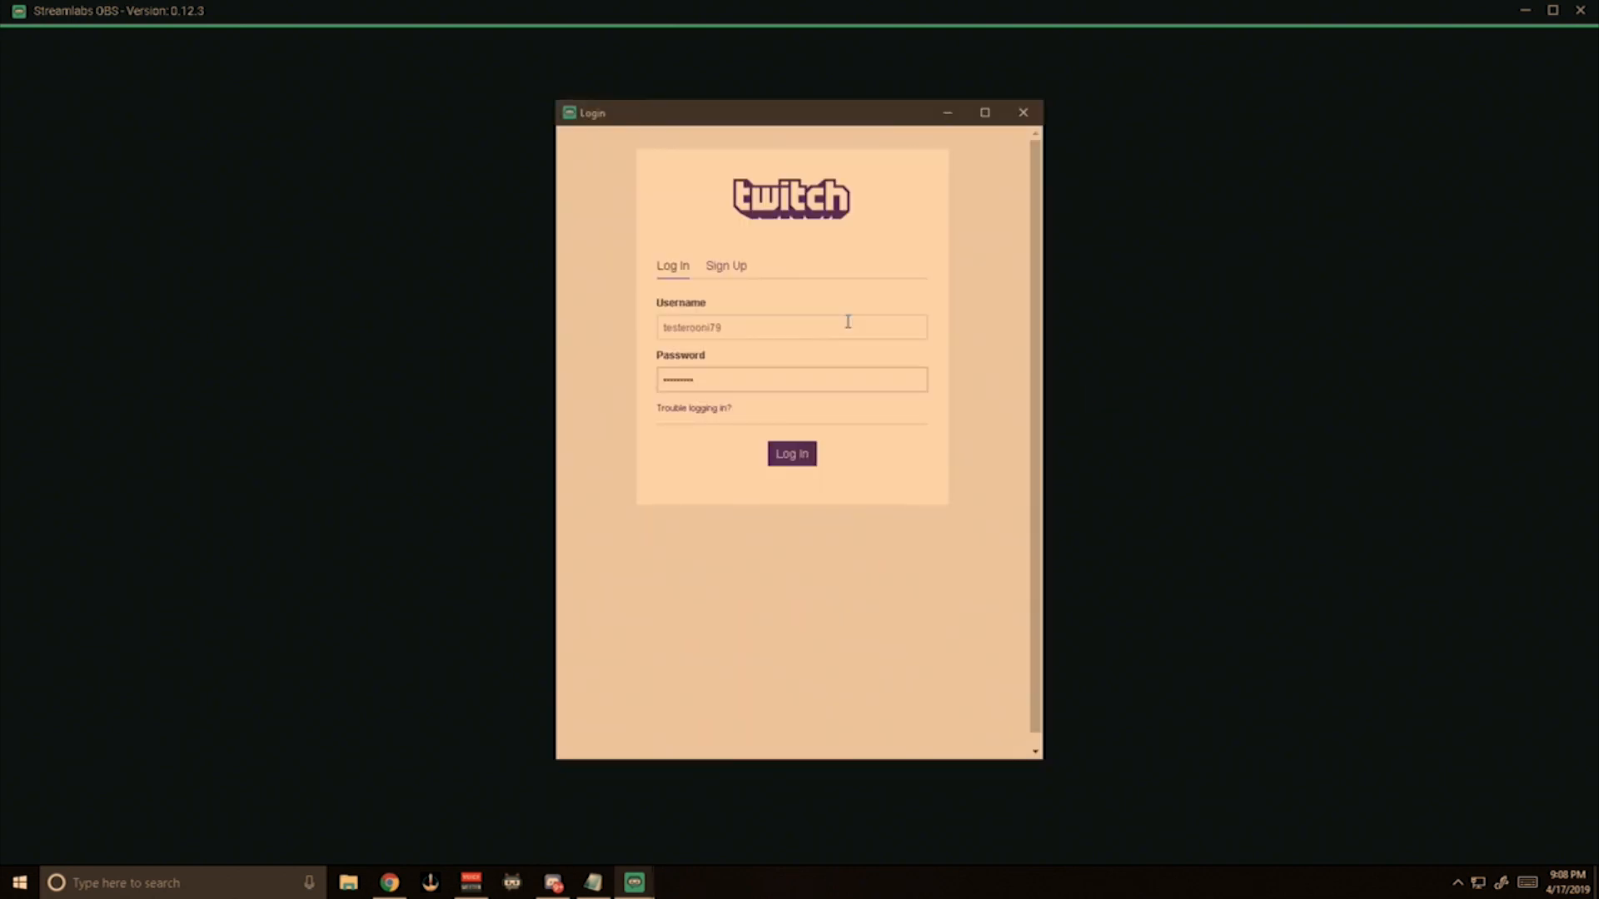
pyautogui.press('Return')
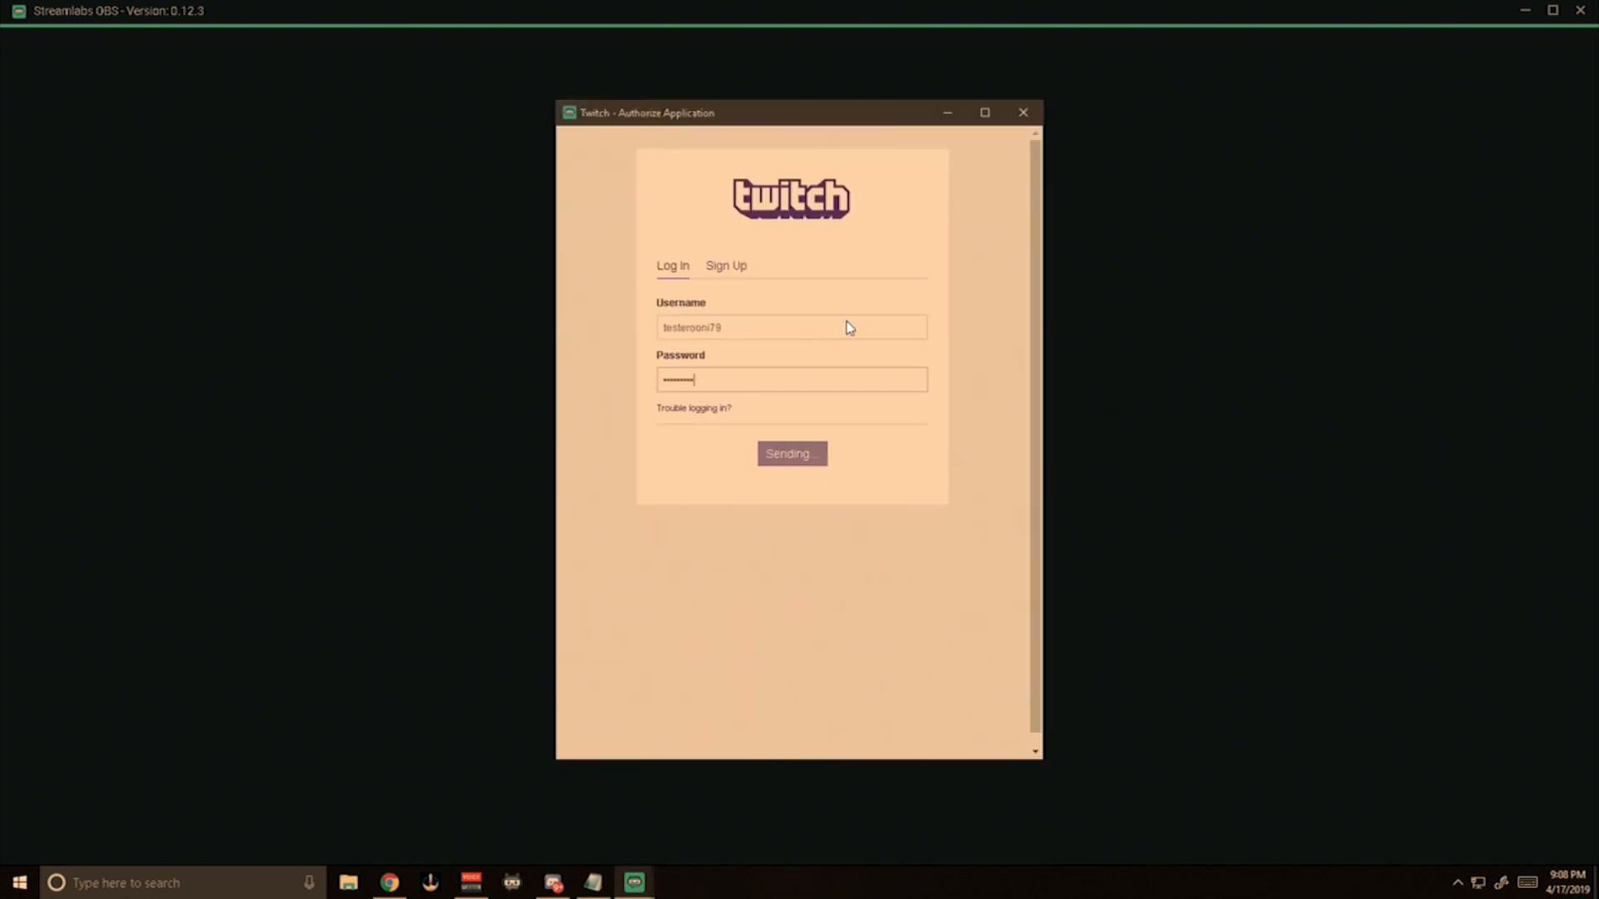
pyautogui.click(767, 663)
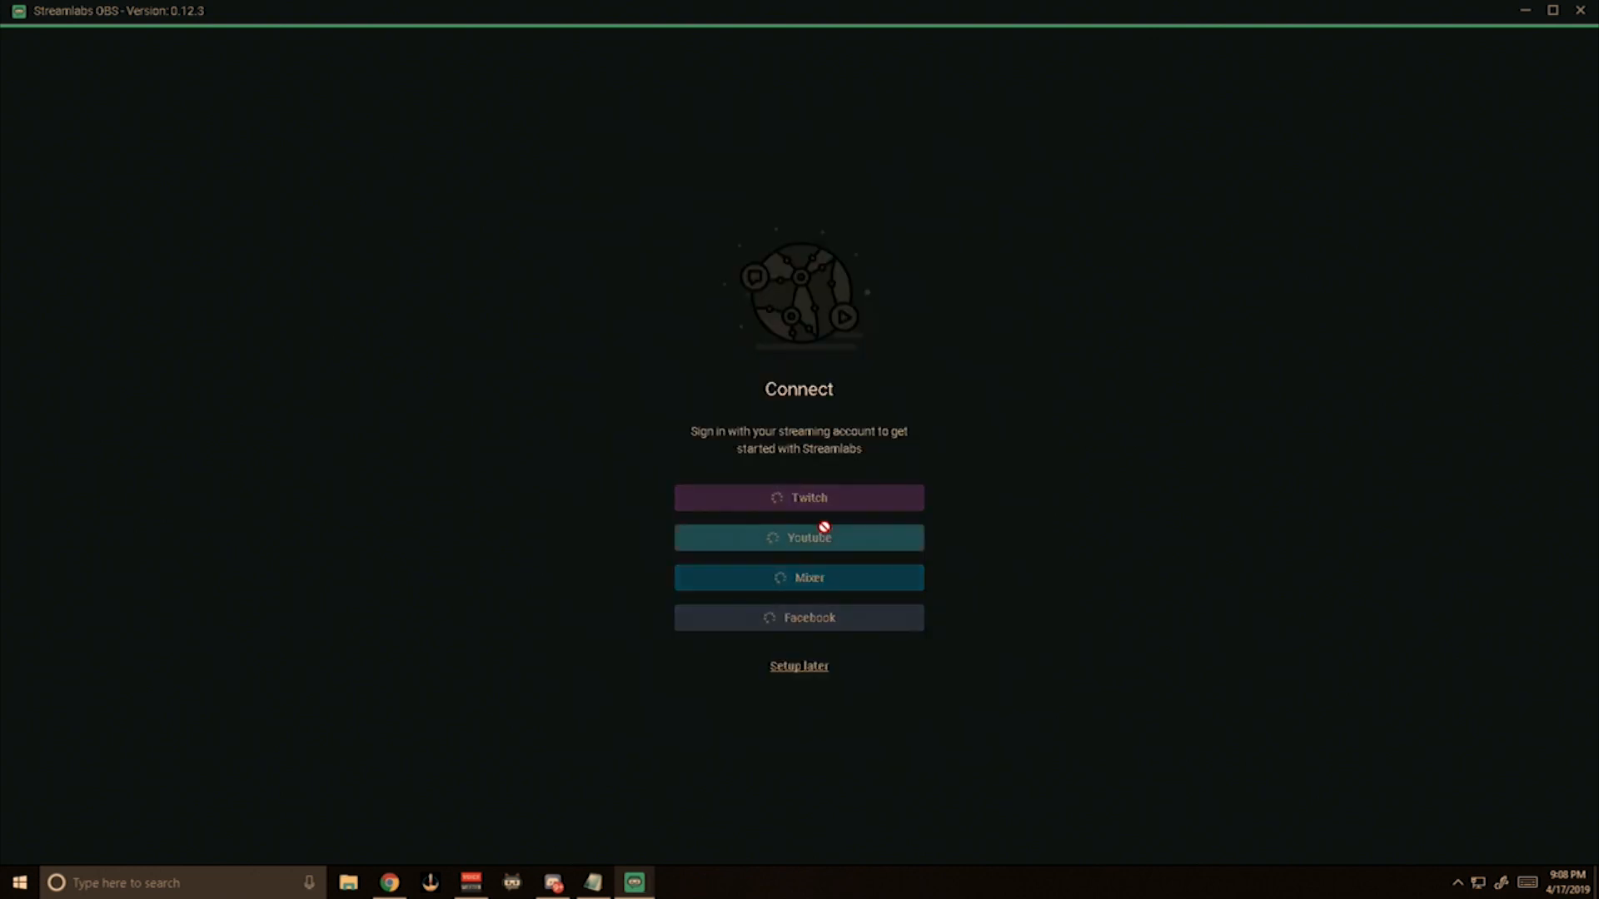
pyautogui.click(824, 596)
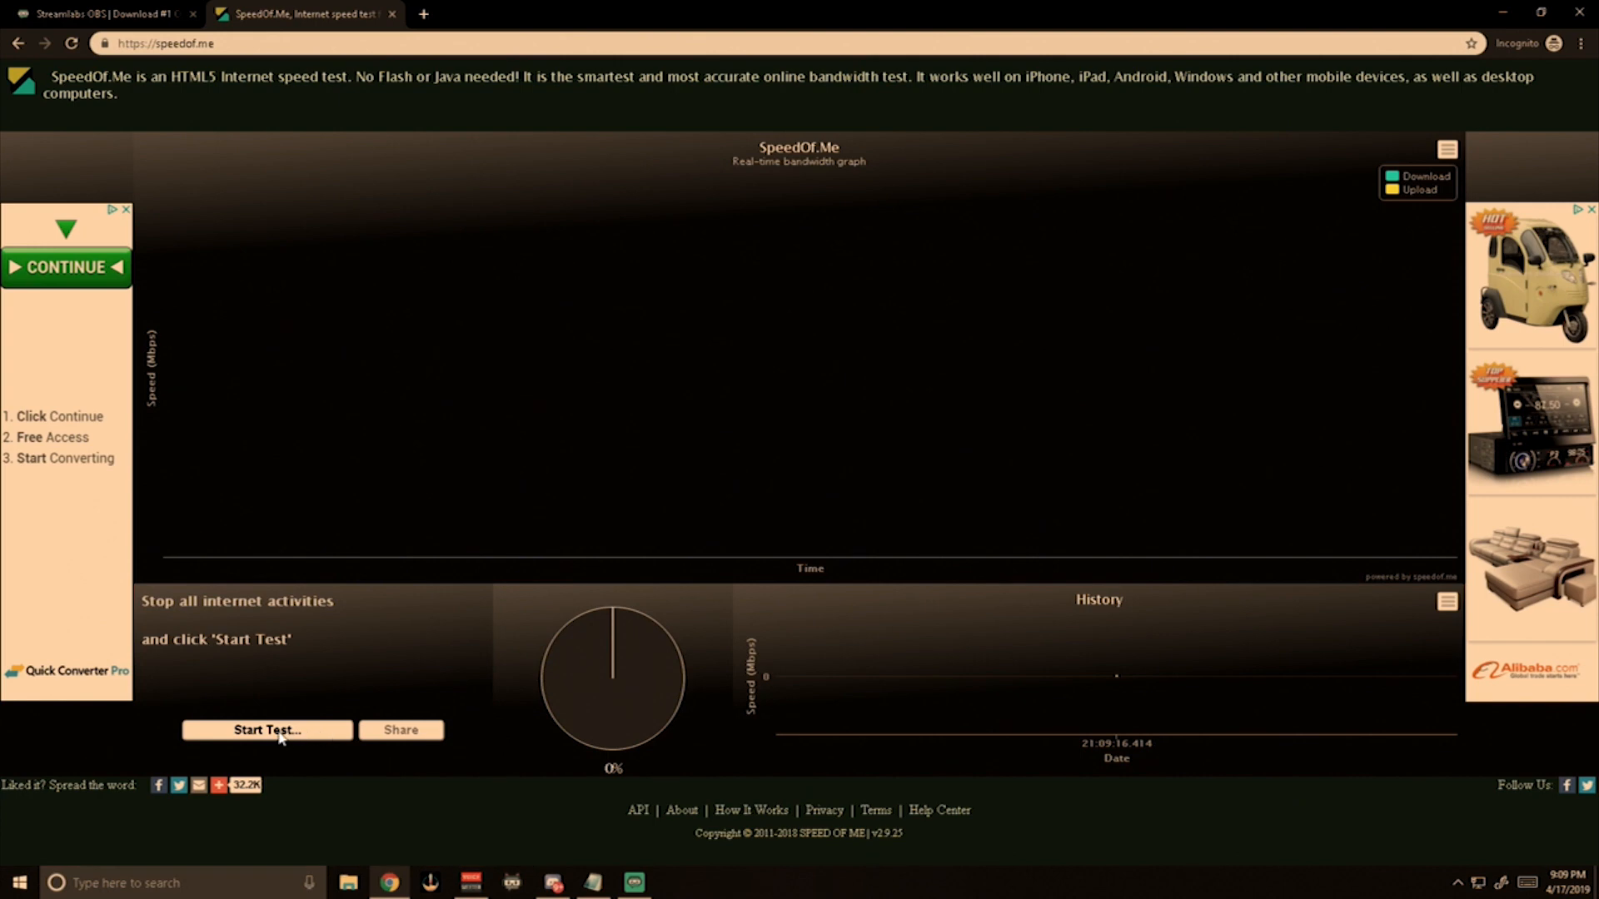
# Run the SpeedOf.Me bandwidth test in the browser to check download and upload speeds, then minimize the browser window.
pyautogui.click(279, 734)
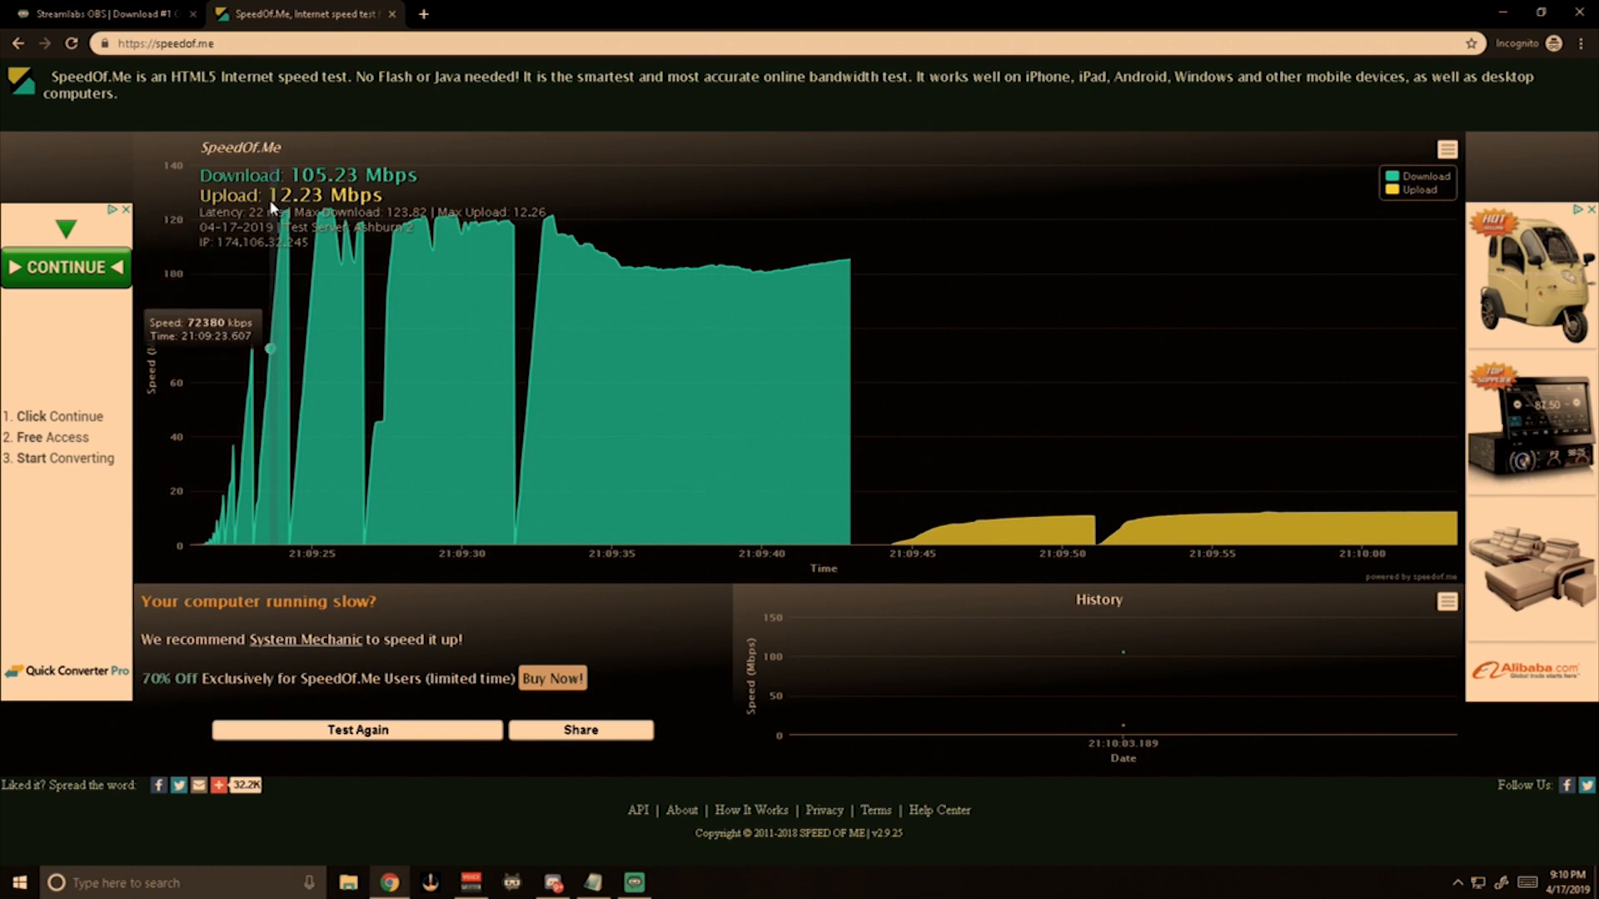
pyautogui.moveTo(302, 349); pyautogui.dragTo(249, 366)
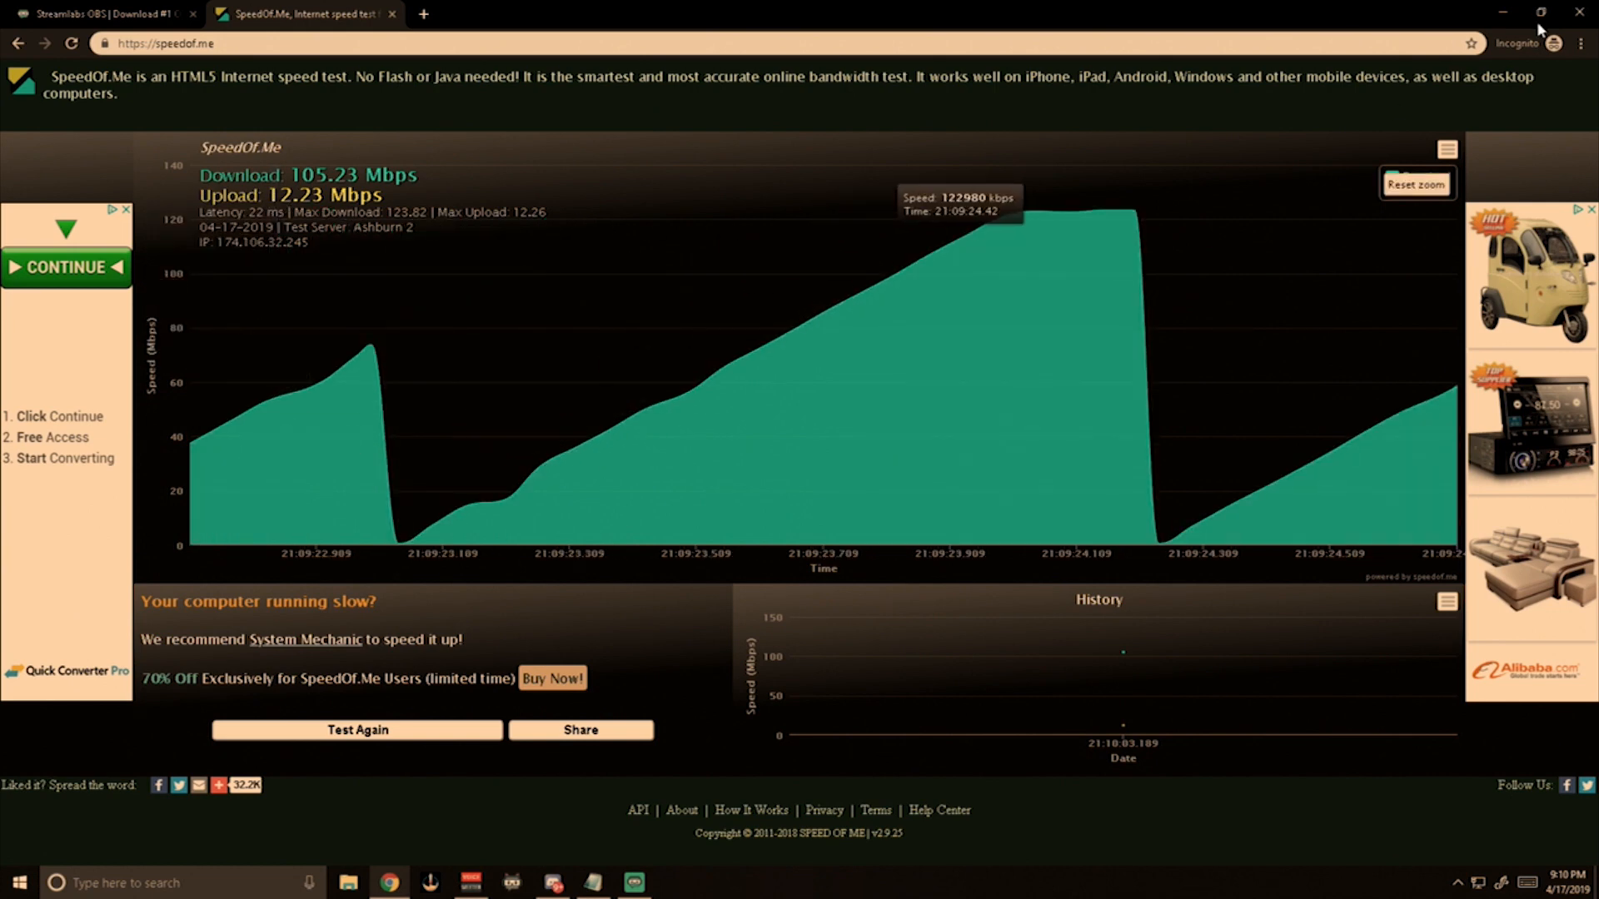
pyautogui.click(1503, 15)
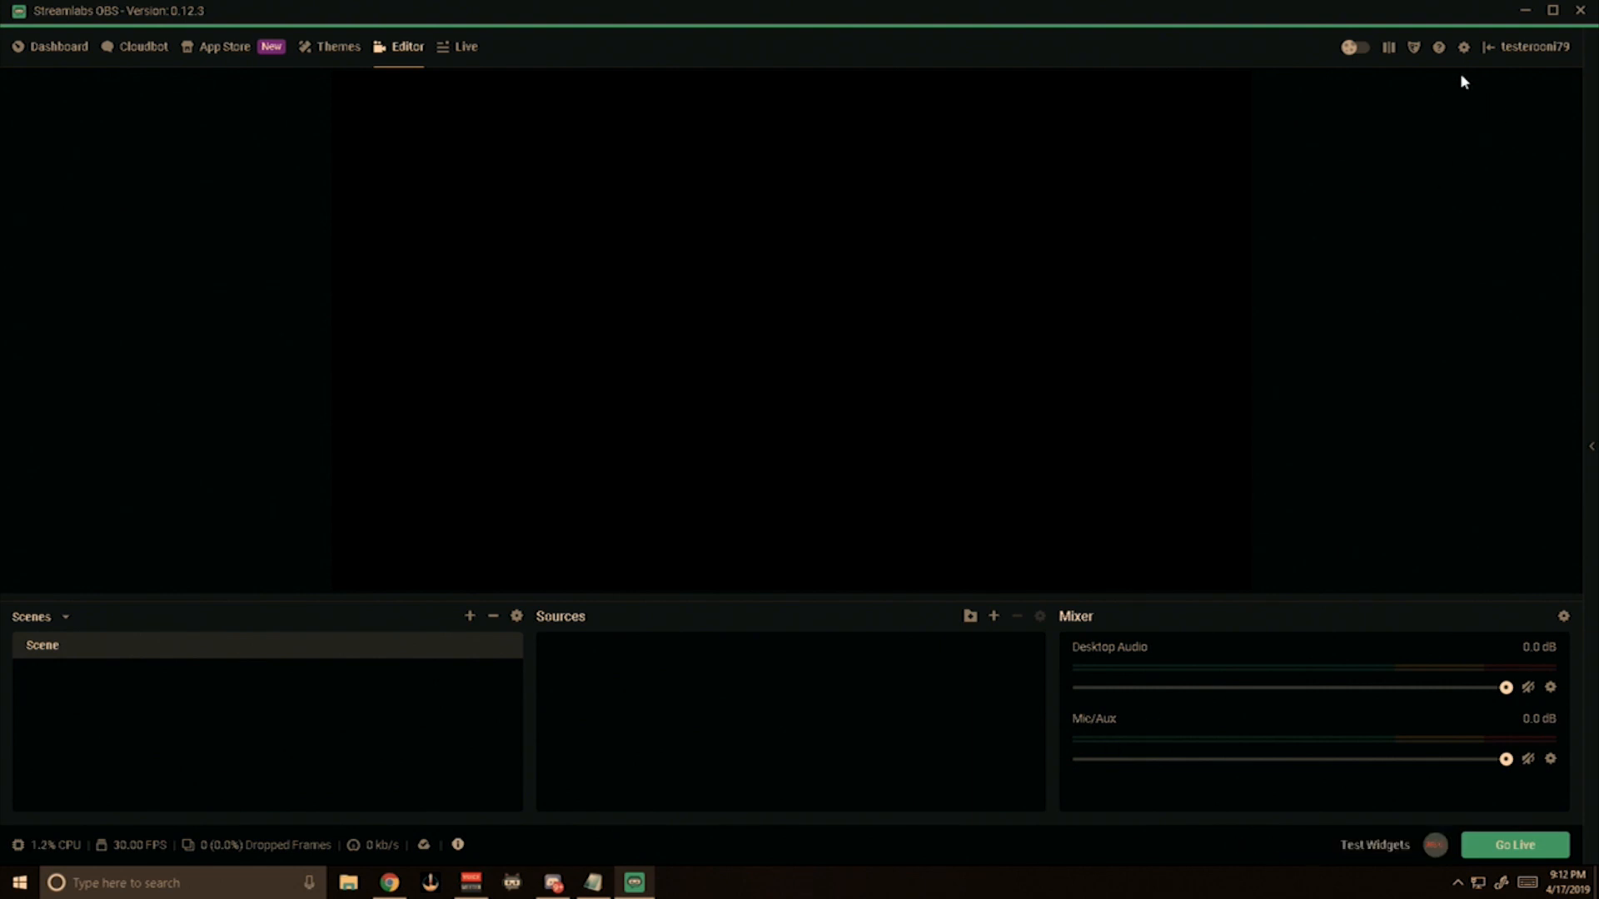
# Set the output mode to Advanced in the Streamlabs OBS output settings.
pyautogui.click(1464, 49)
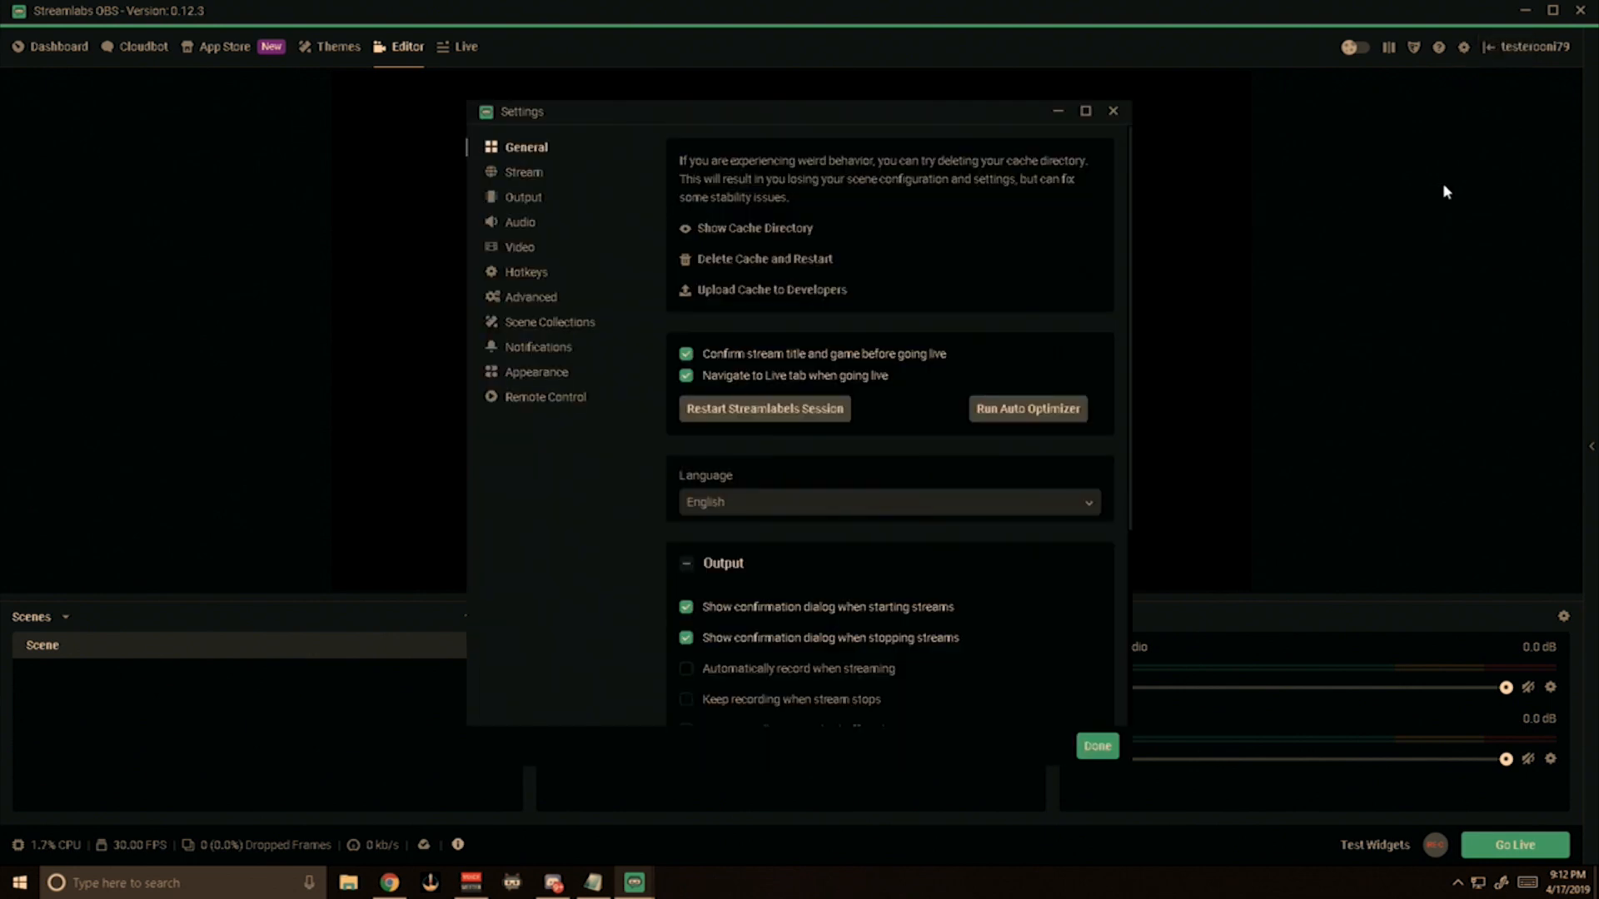
pyautogui.click(506, 204)
pyautogui.click(759, 195)
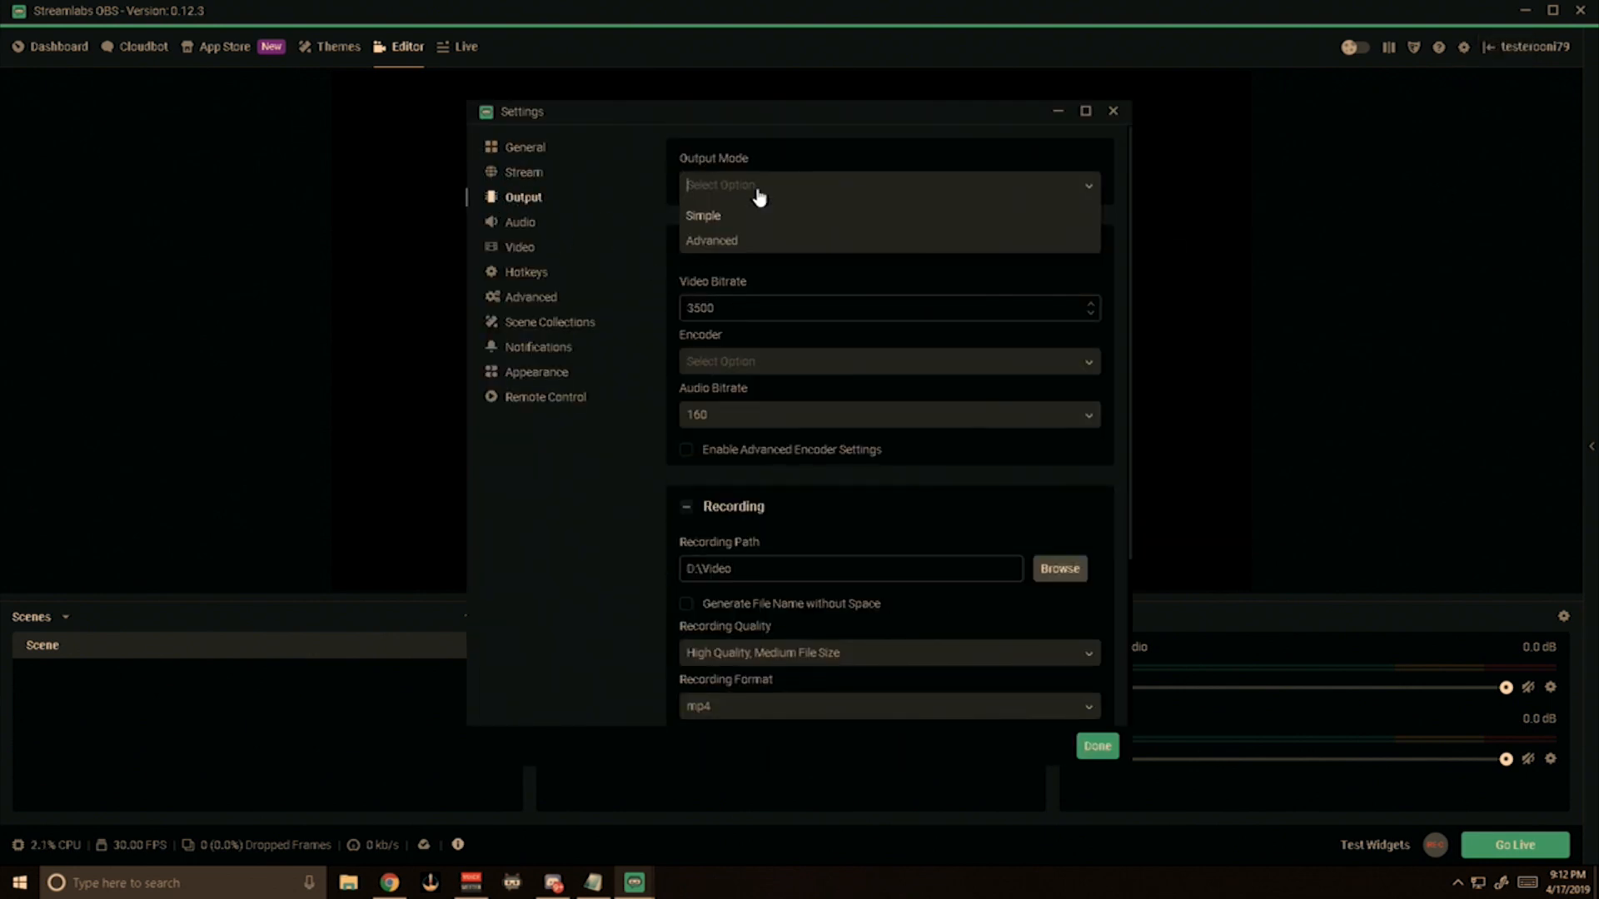
pyautogui.click(751, 241)
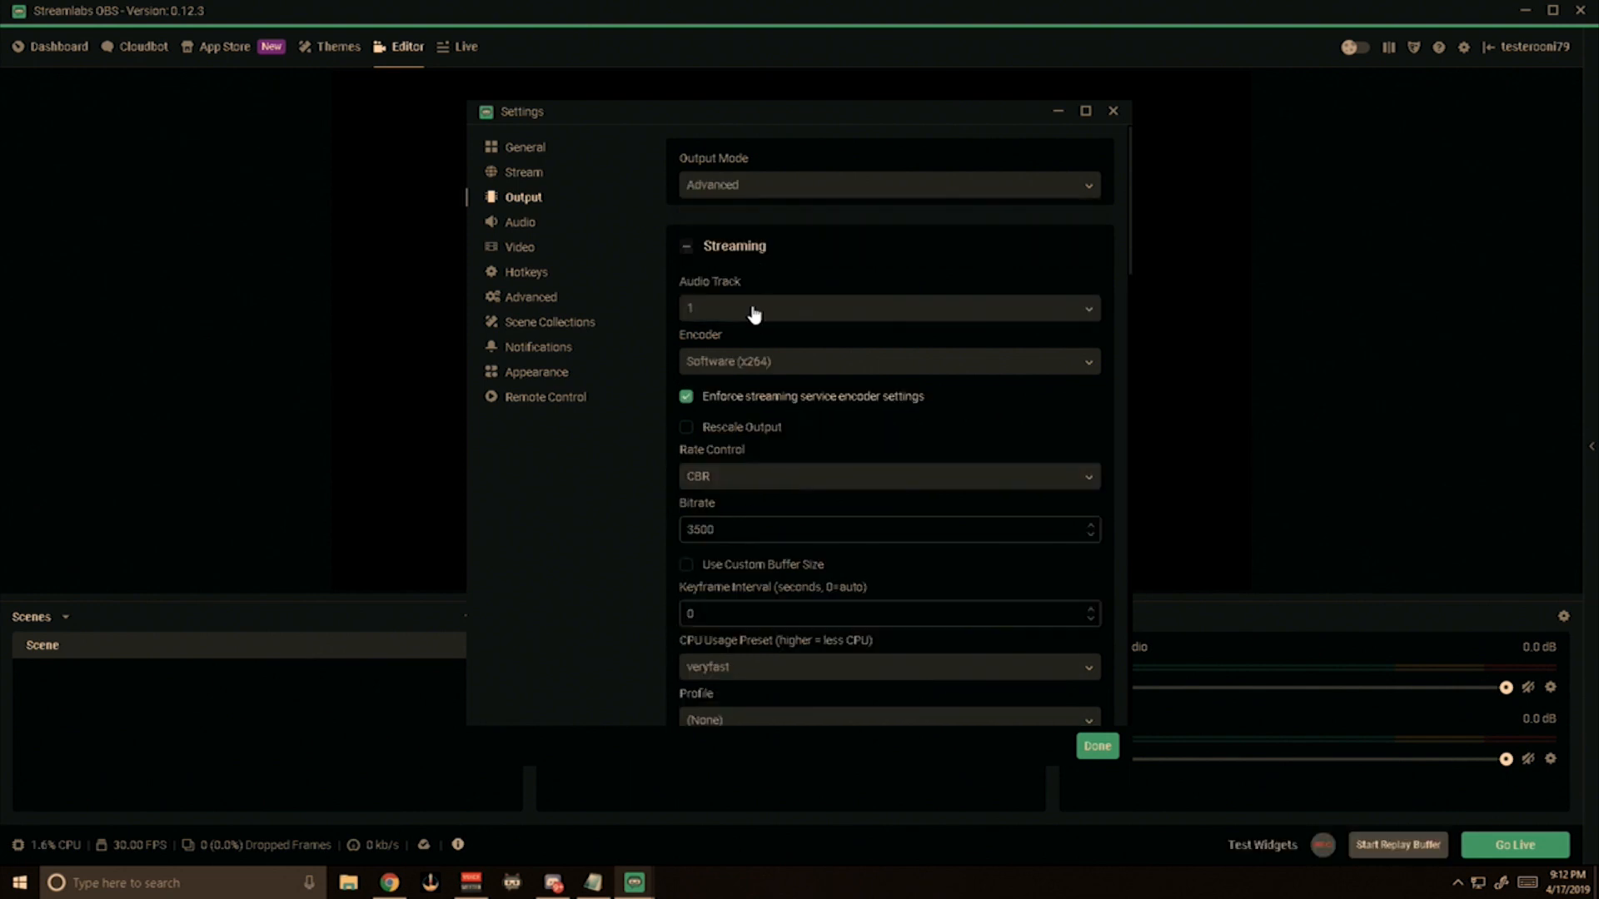
# Set the streaming encoder to Hardware (NVENC) (new) with a bitrate of 6000.
pyautogui.doubleClick(746, 538)
pyautogui.write('6000')
pyautogui.click(744, 369)
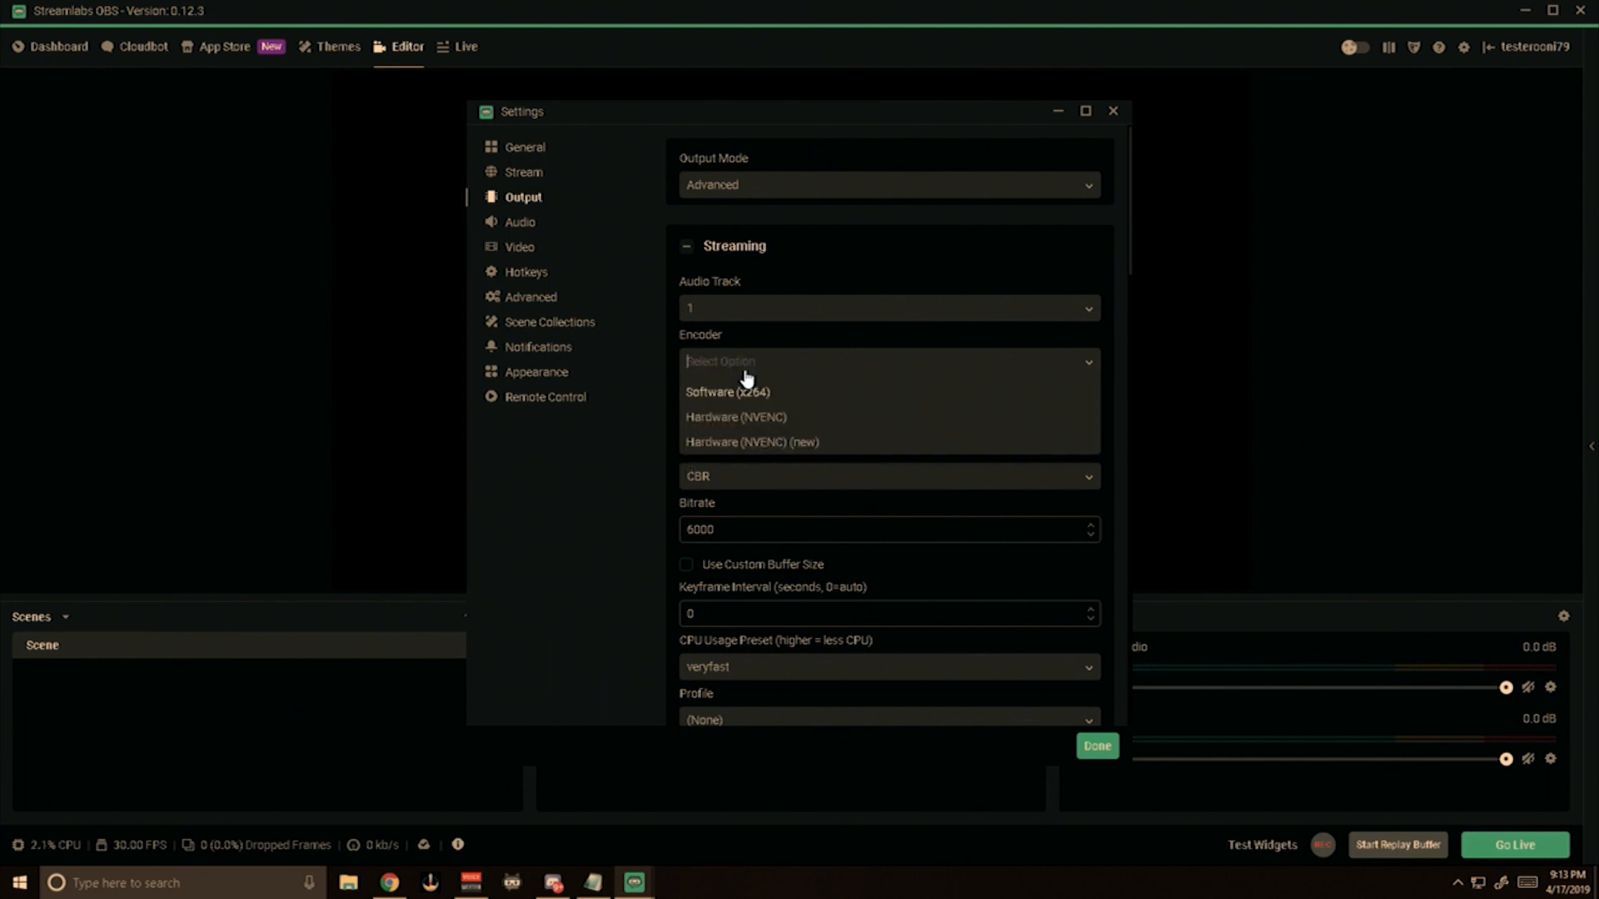
pyautogui.click(742, 442)
pyautogui.moveTo(723, 499); pyautogui.dragTo(654, 514)
pyautogui.write('6000')
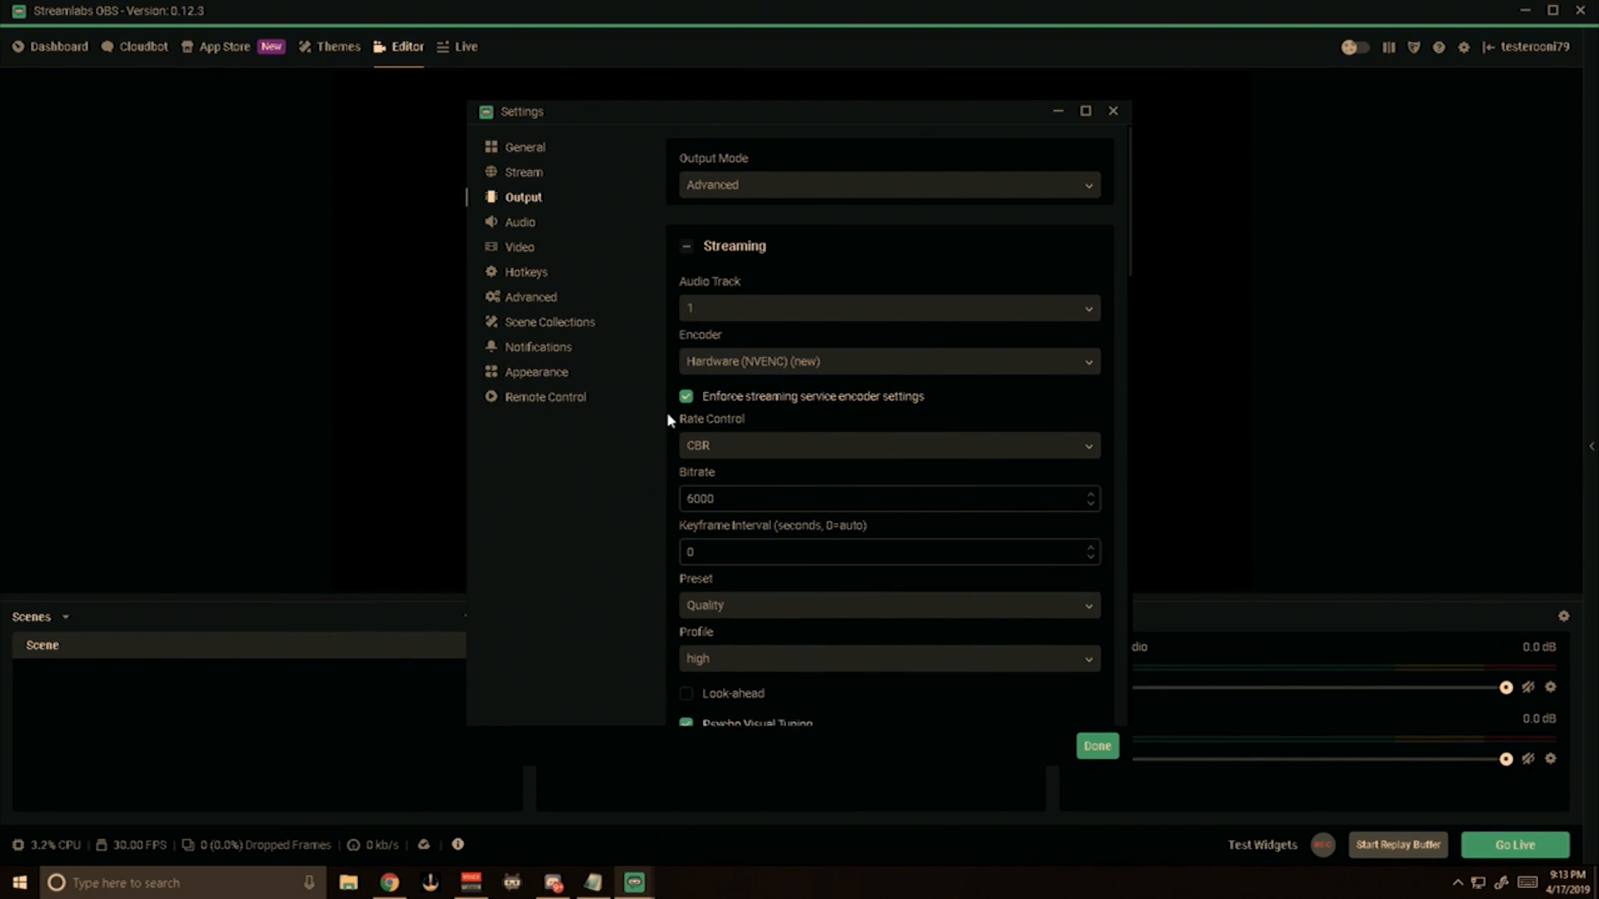
pyautogui.scroll(-1, 667, 423)
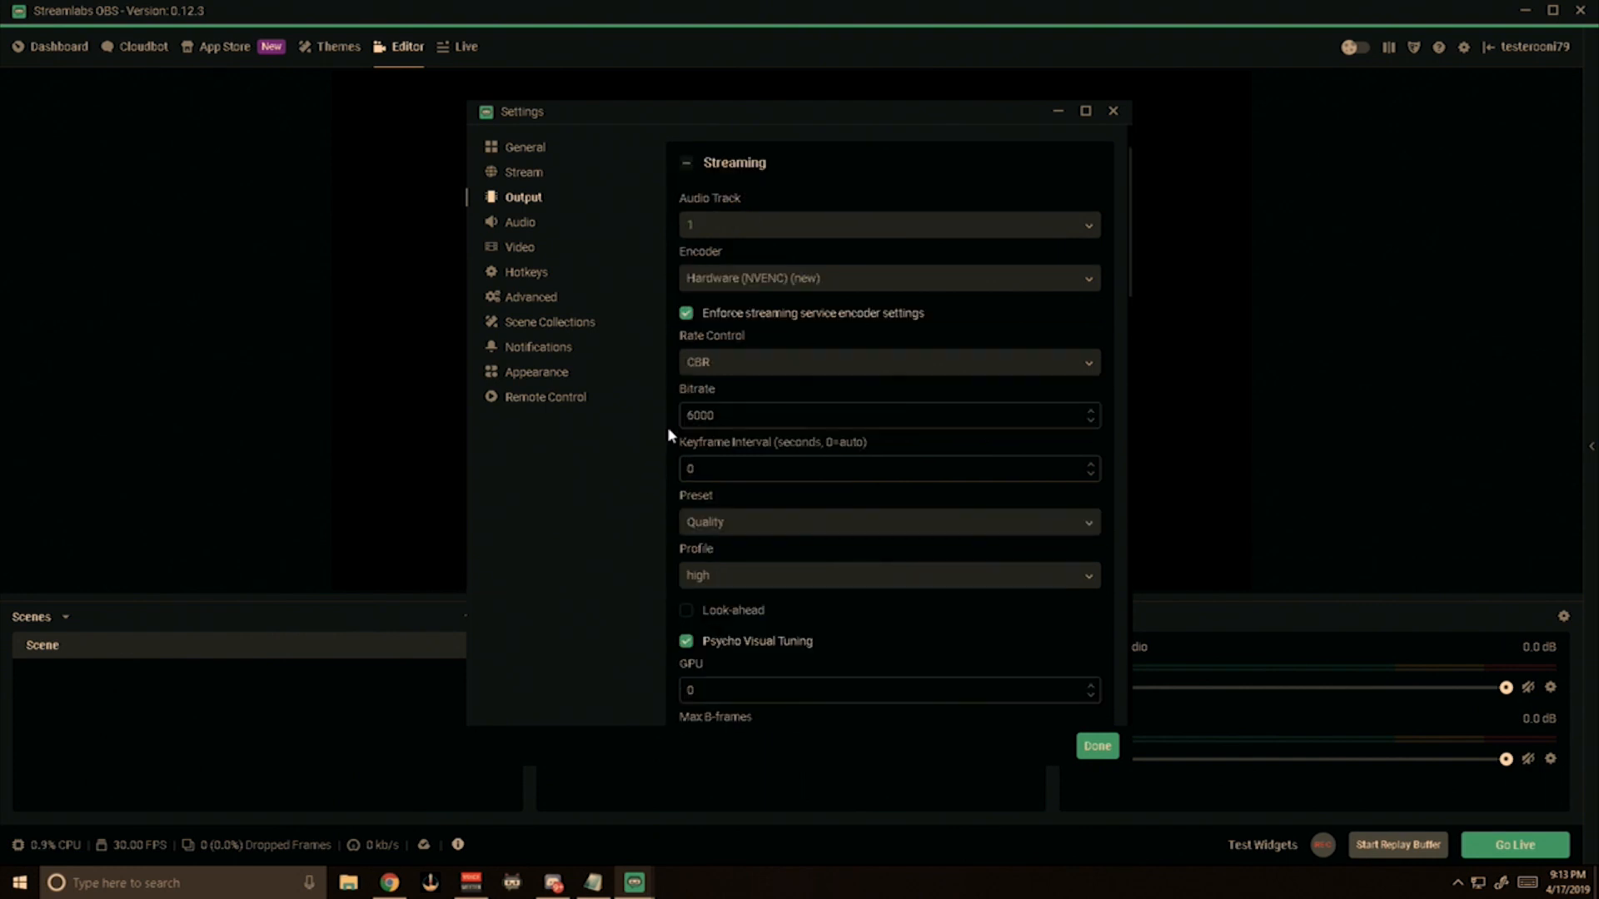
pyautogui.click(686, 642)
pyautogui.click(688, 644)
pyautogui.click(534, 150)
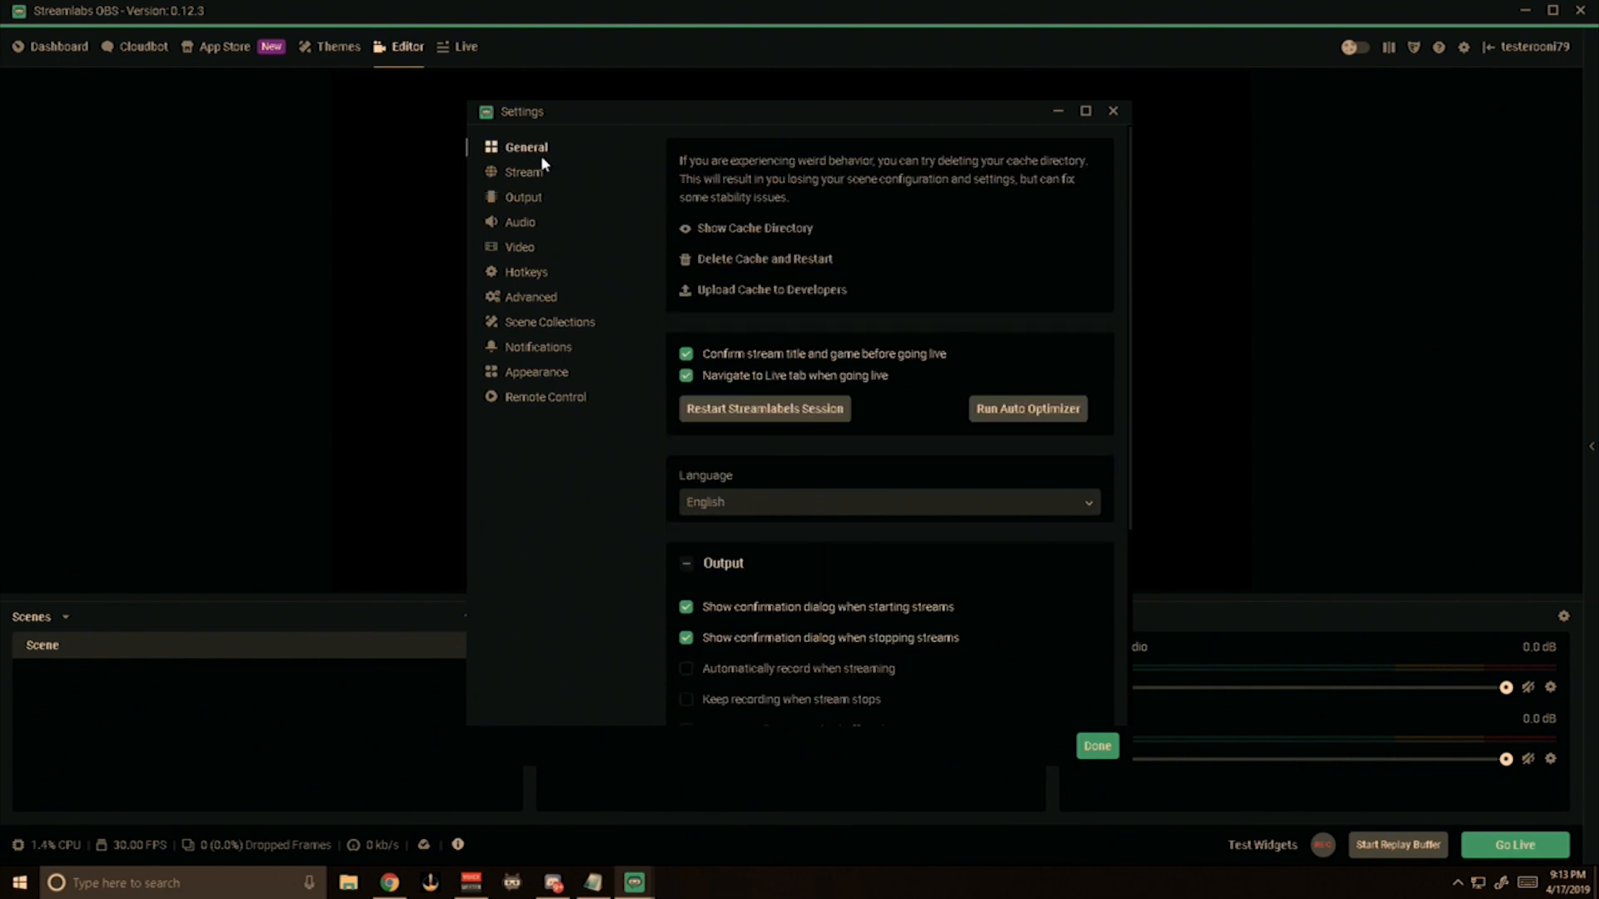
pyautogui.click(688, 640)
pyautogui.click(687, 639)
# Choose 1280x720 as the output (scaled) resolution in the video settings.
pyautogui.click(522, 248)
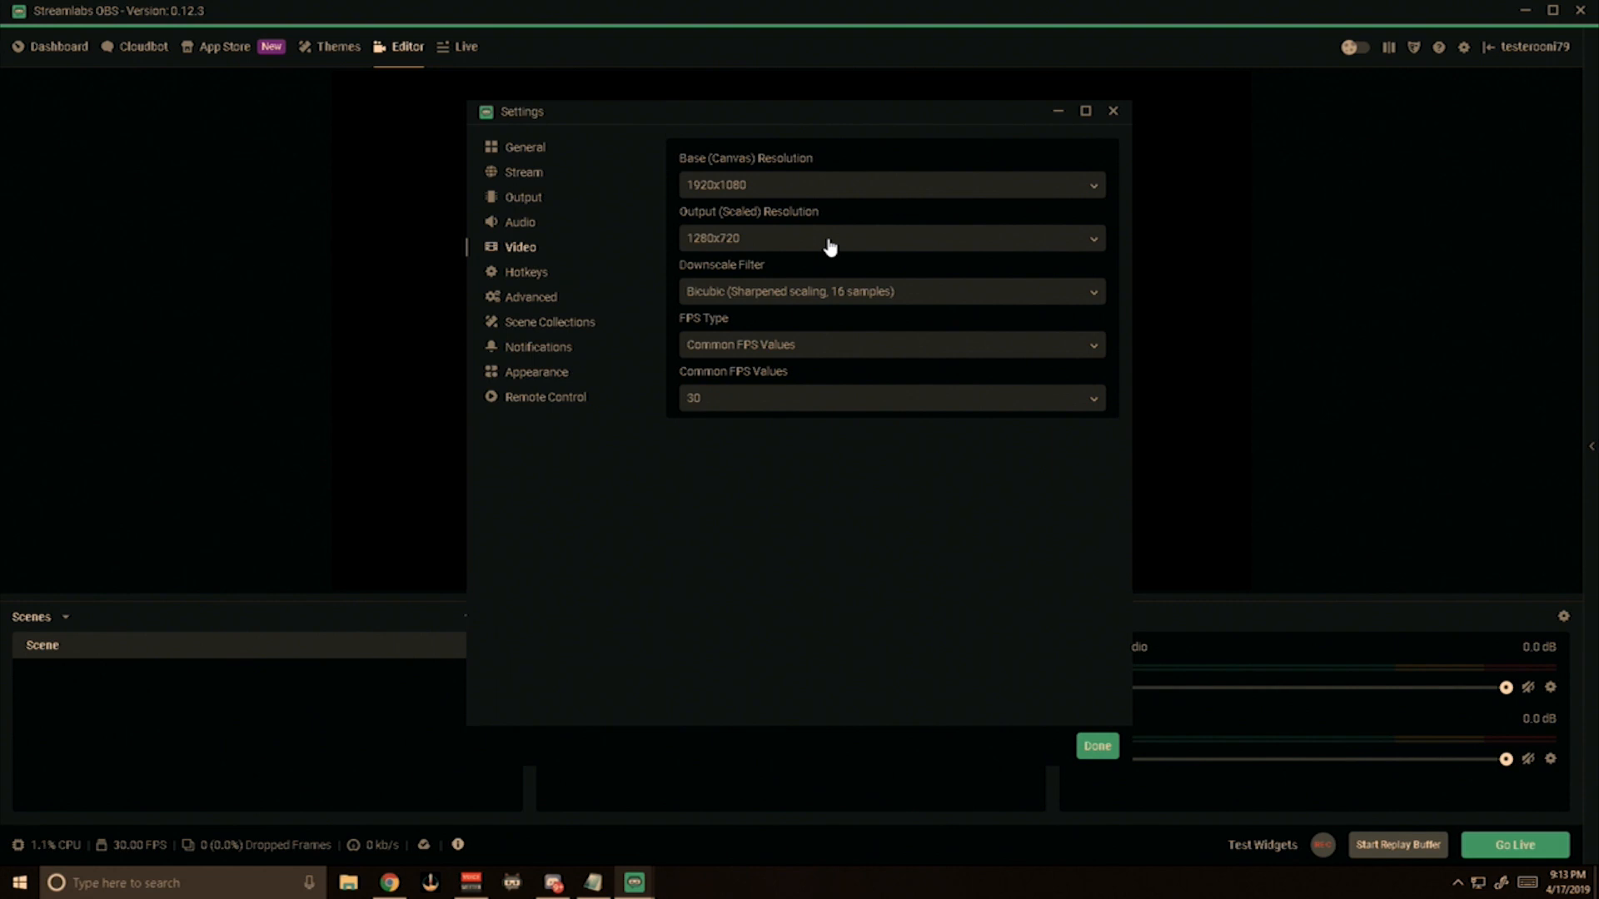
pyautogui.click(829, 243)
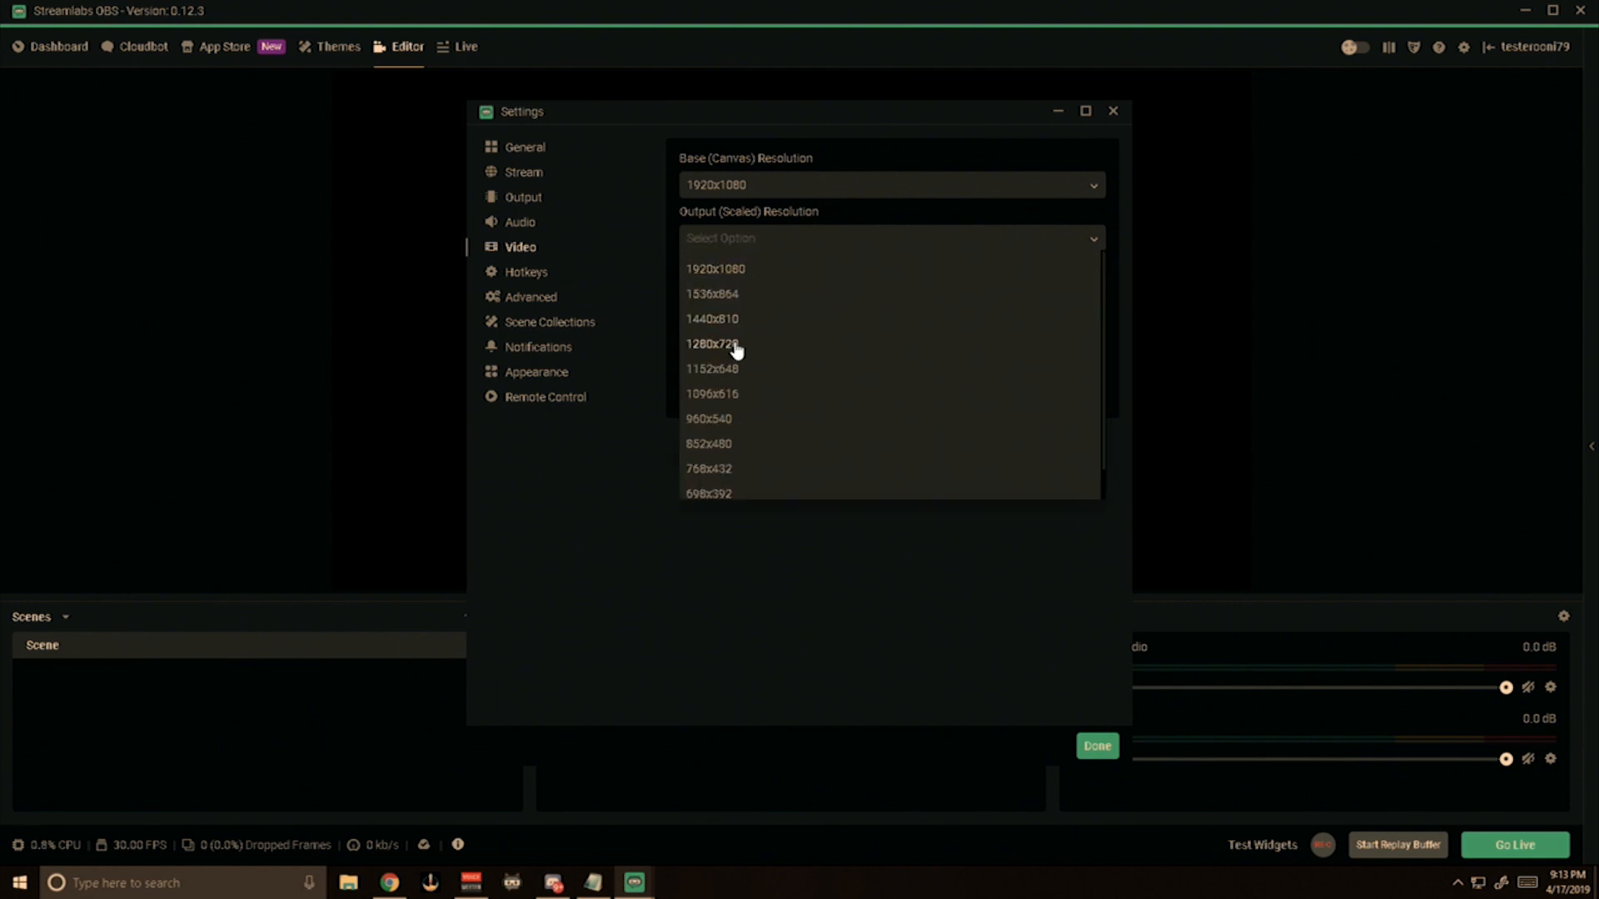
pyautogui.click(736, 345)
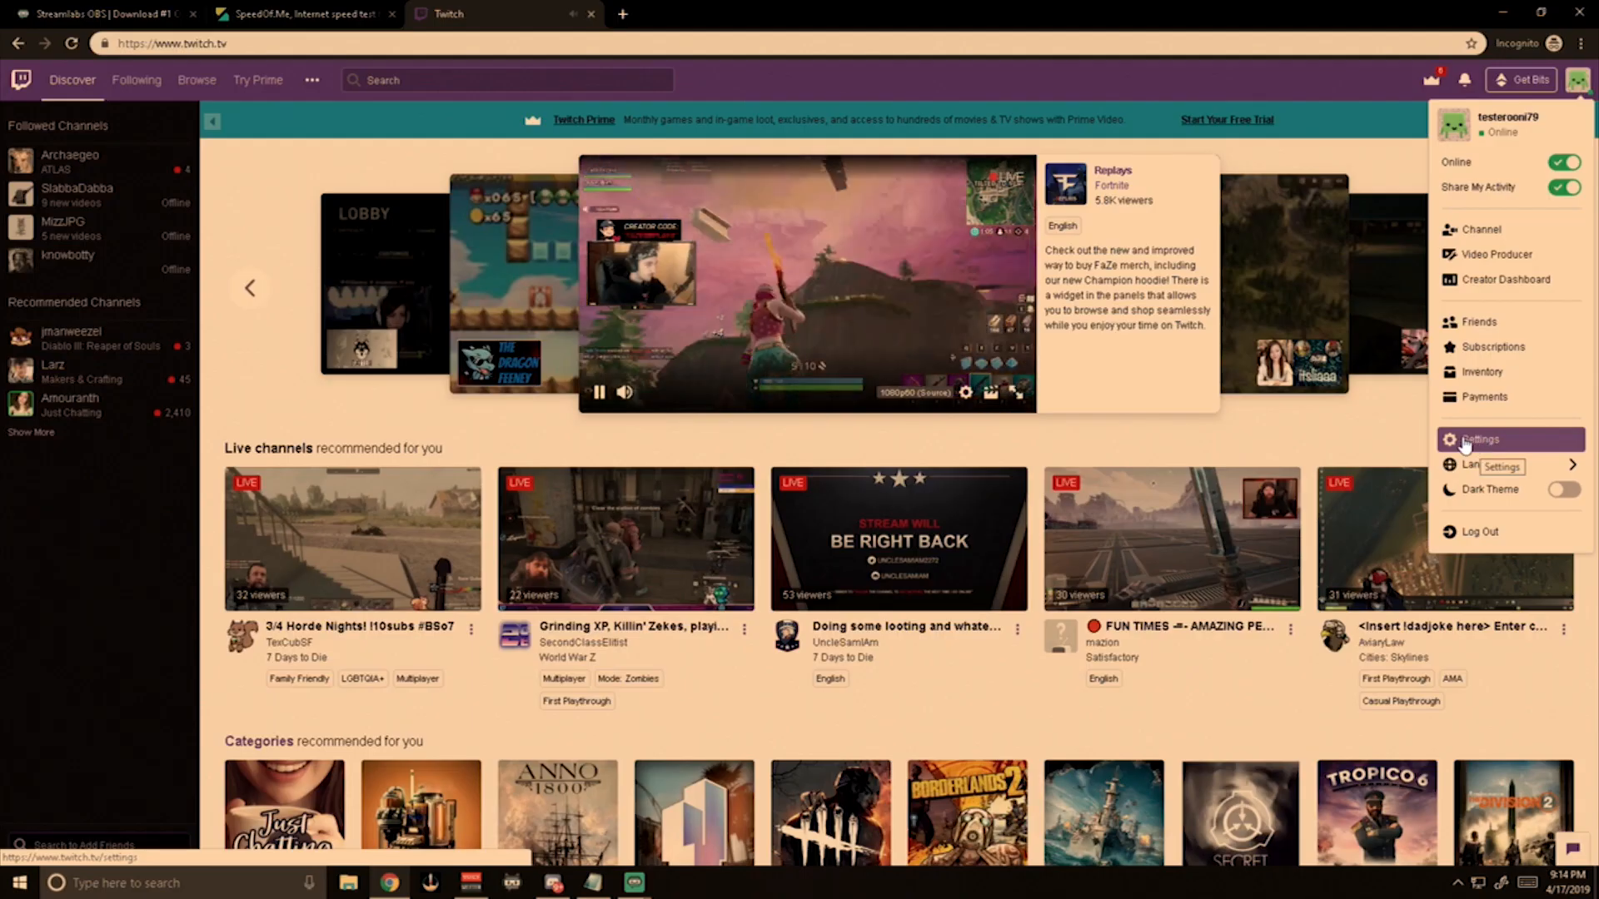
# Open the channel settings in the Twitch creator dashboard in the browser and copy the primary stream key.
pyautogui.click(1499, 280)
pyautogui.click(39, 586)
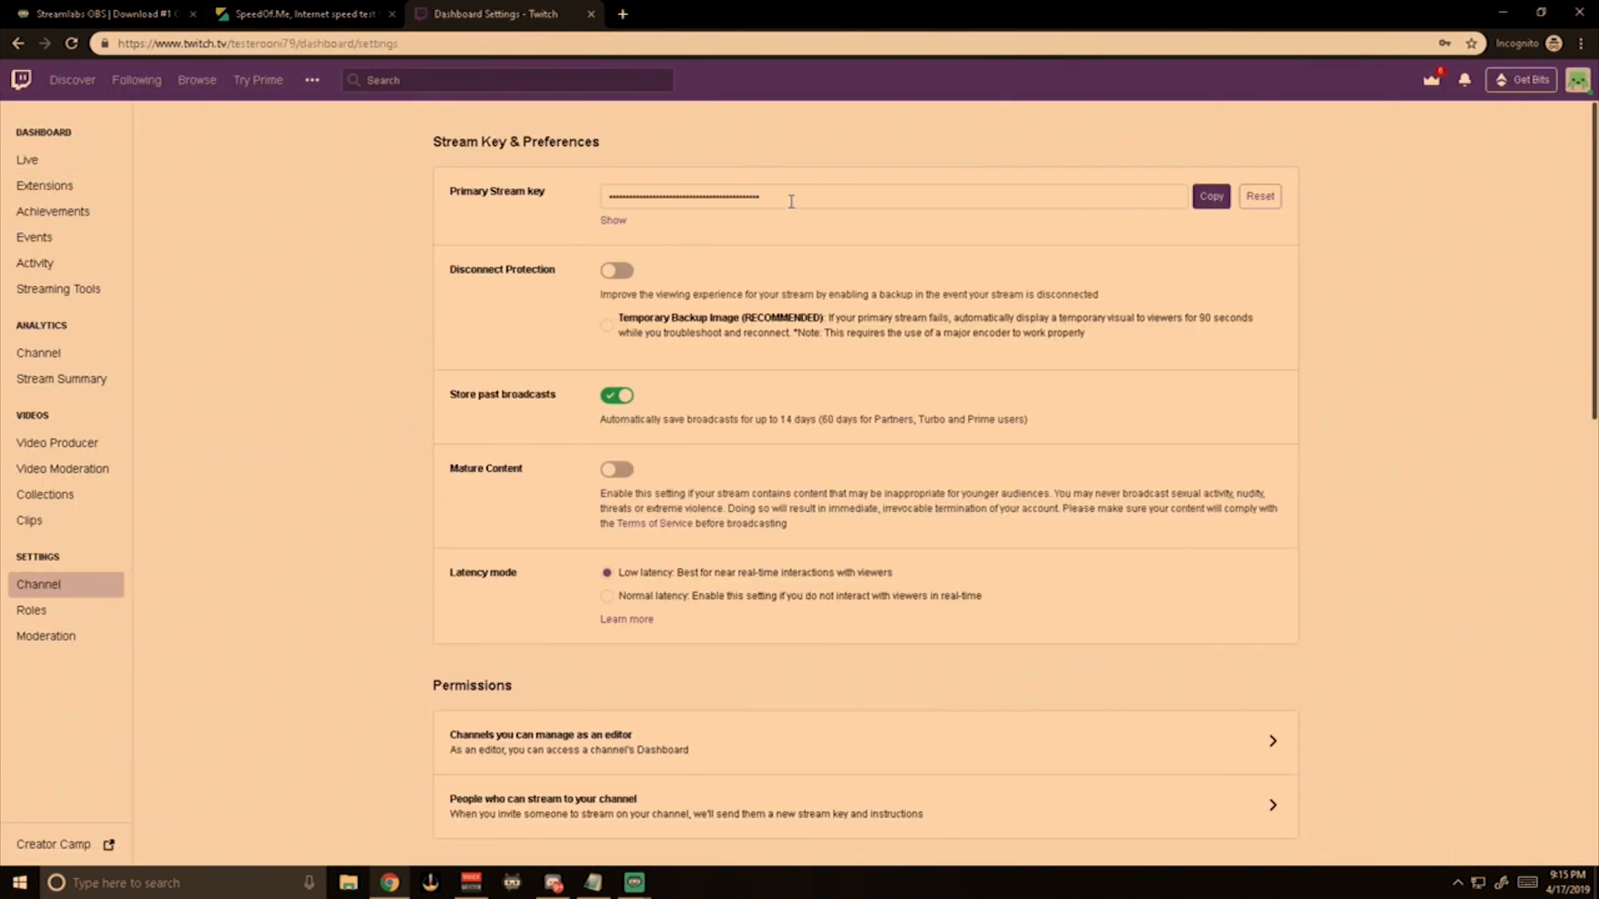
pyautogui.moveTo(789, 200); pyautogui.dragTo(598, 210)
pyautogui.click(1211, 196)
# Switch to Streamlabs OBS and set the stream type to Streaming Services with Twitch as the service.
pyautogui.hotkey('alt', 'Tab')
pyautogui.click(529, 179)
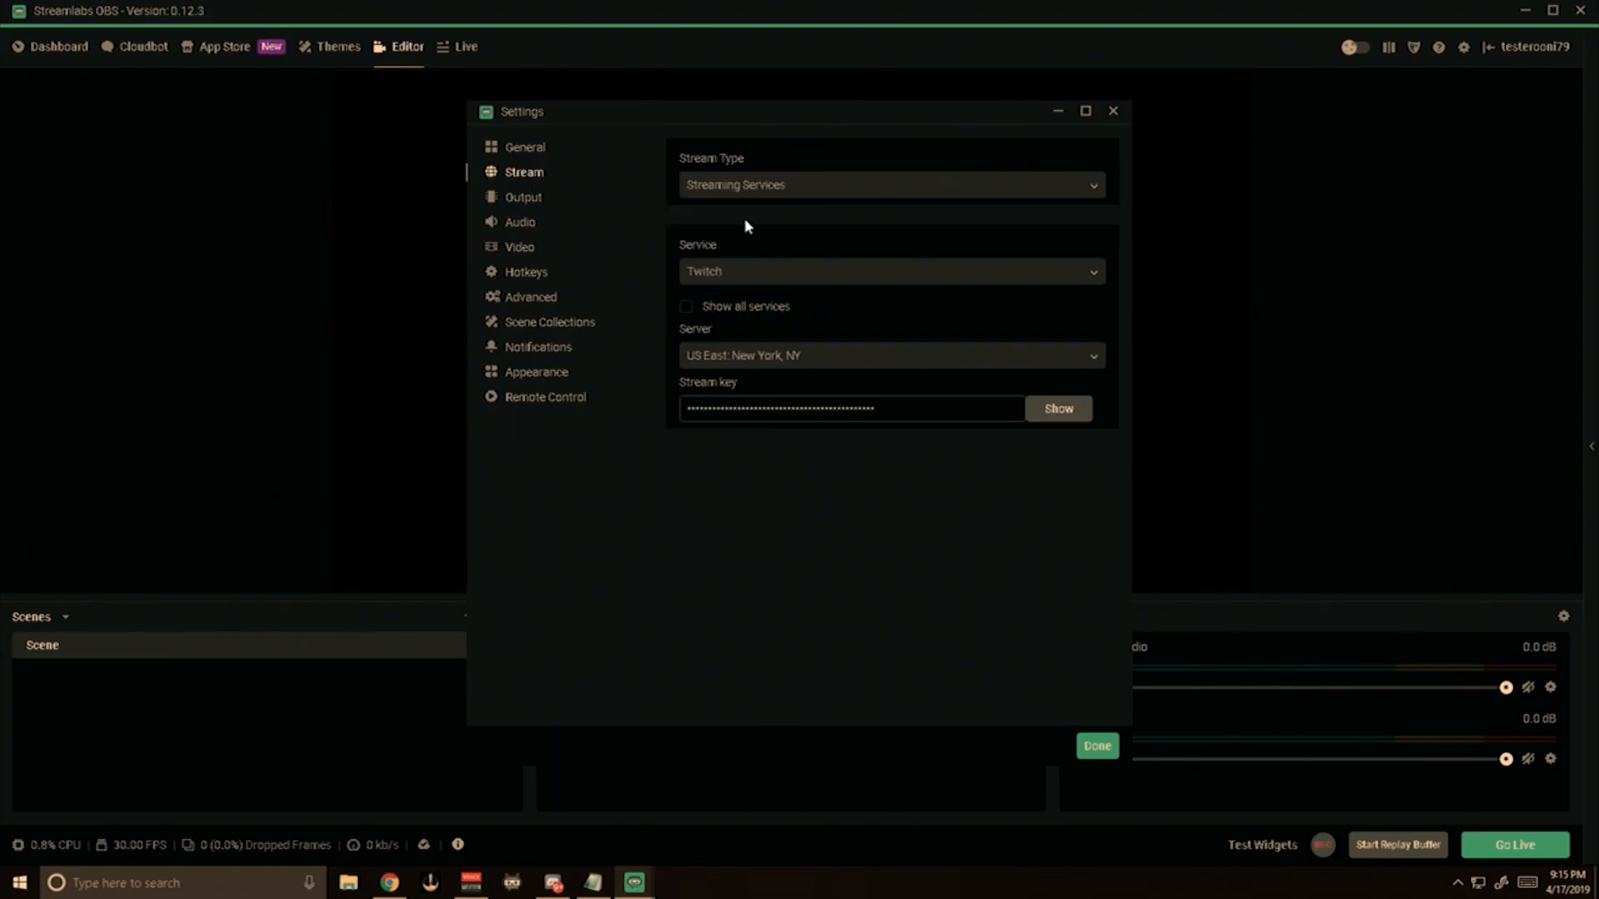
pyautogui.click(803, 190)
pyautogui.click(789, 218)
pyautogui.click(728, 278)
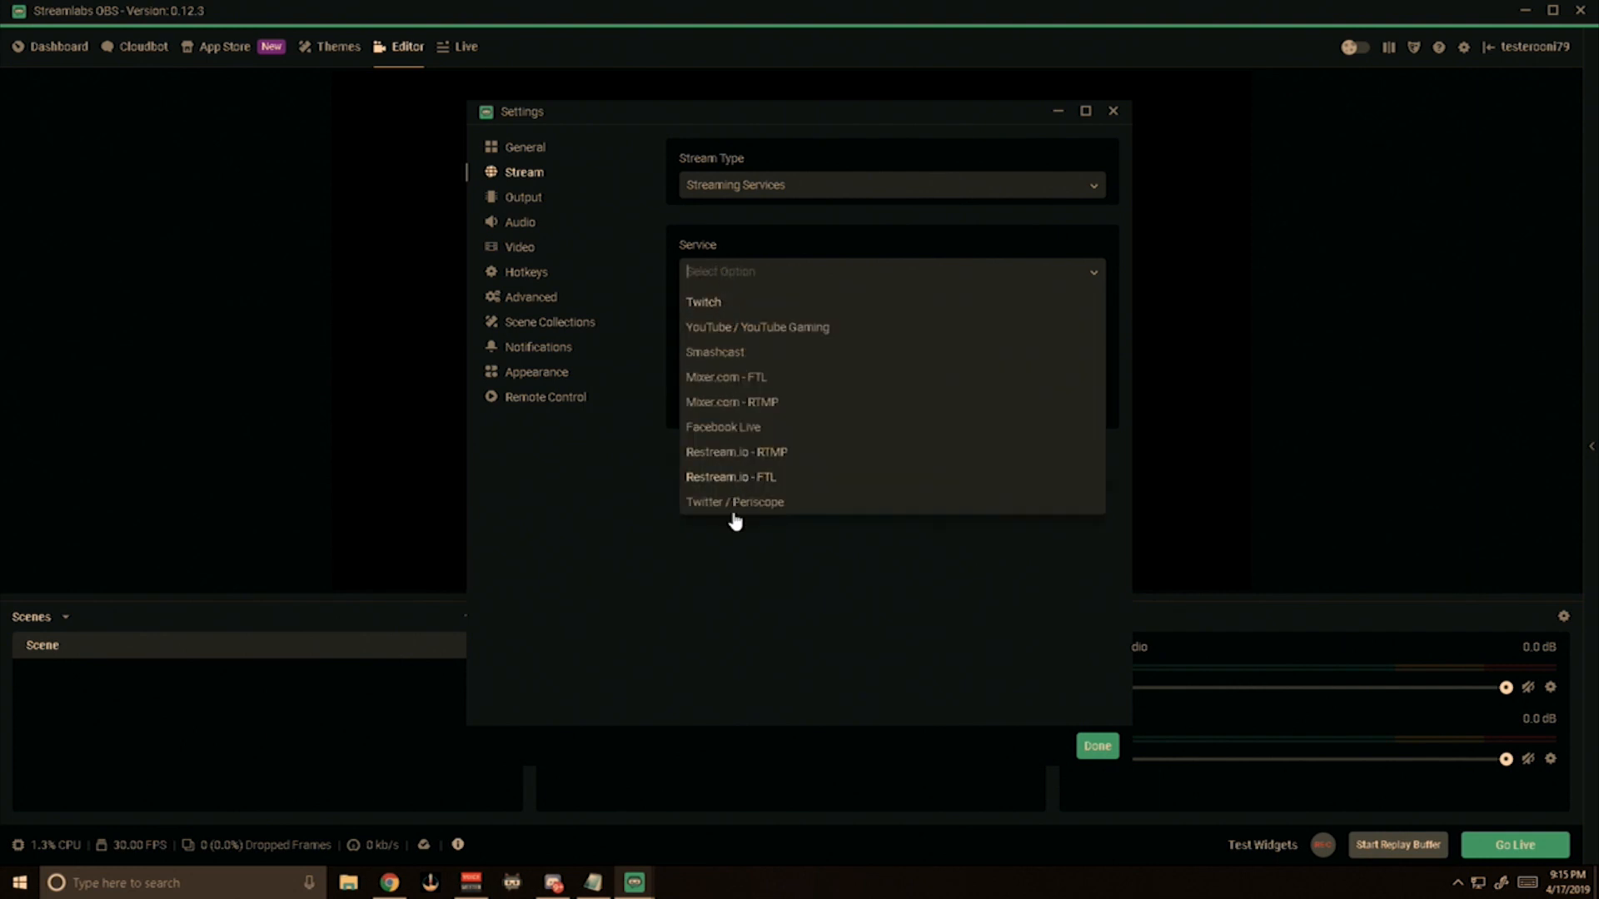
pyautogui.click(738, 301)
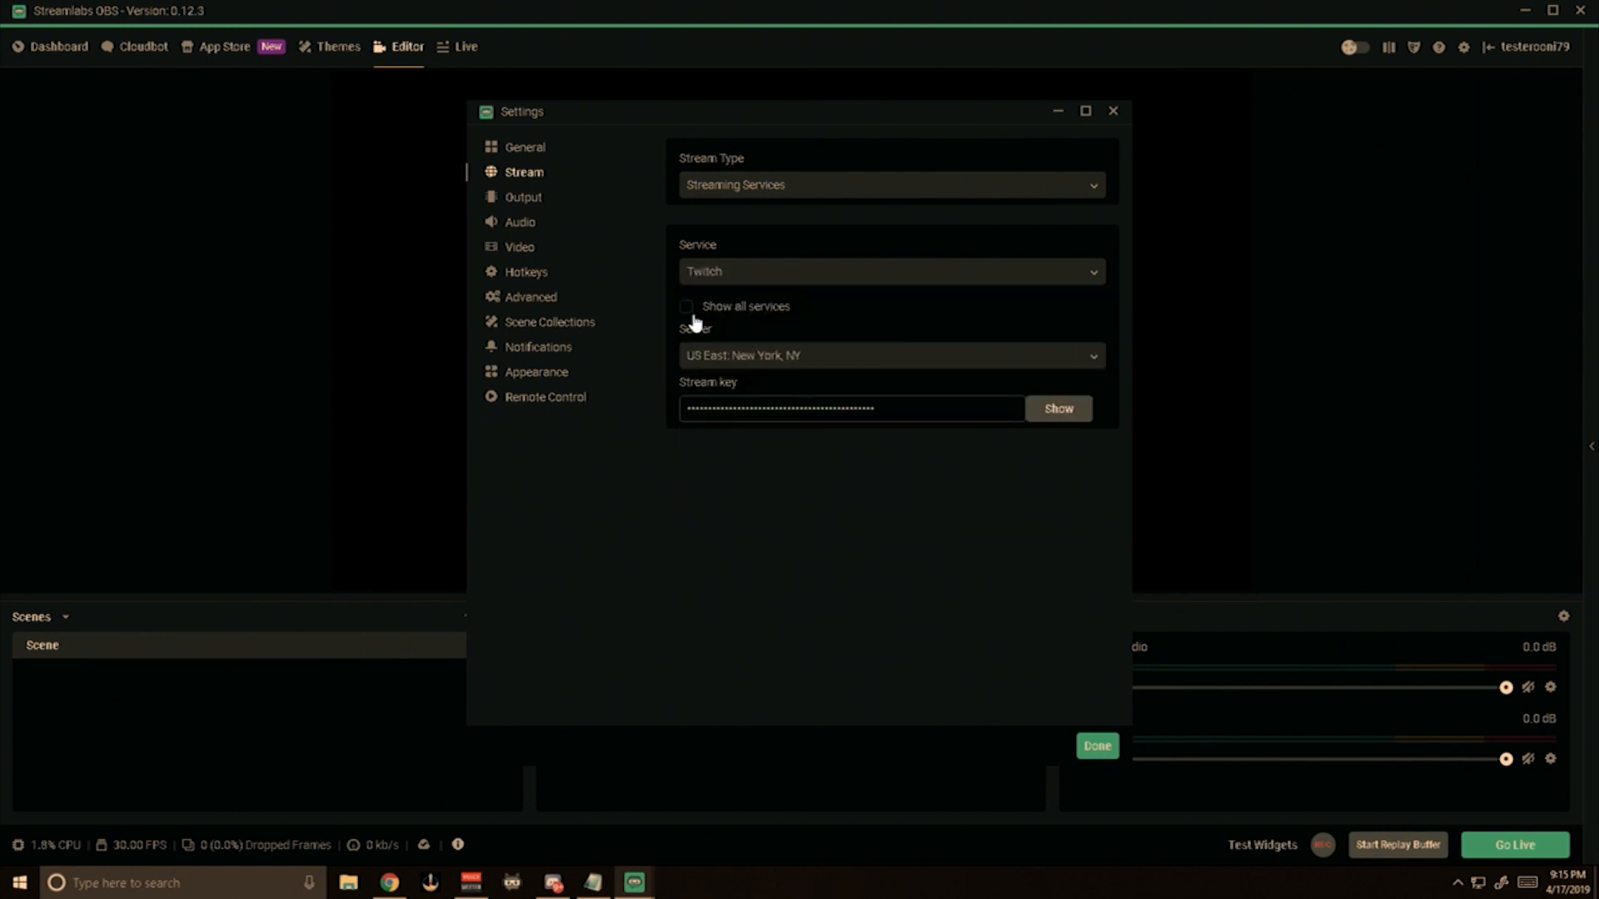
# Select the US East: New York, NY server and paste the copied key as the stream key.
pyautogui.click(737, 358)
pyautogui.scroll(-5, 757, 407)
pyautogui.click(766, 457)
pyautogui.moveTo(950, 414); pyautogui.dragTo(677, 428)
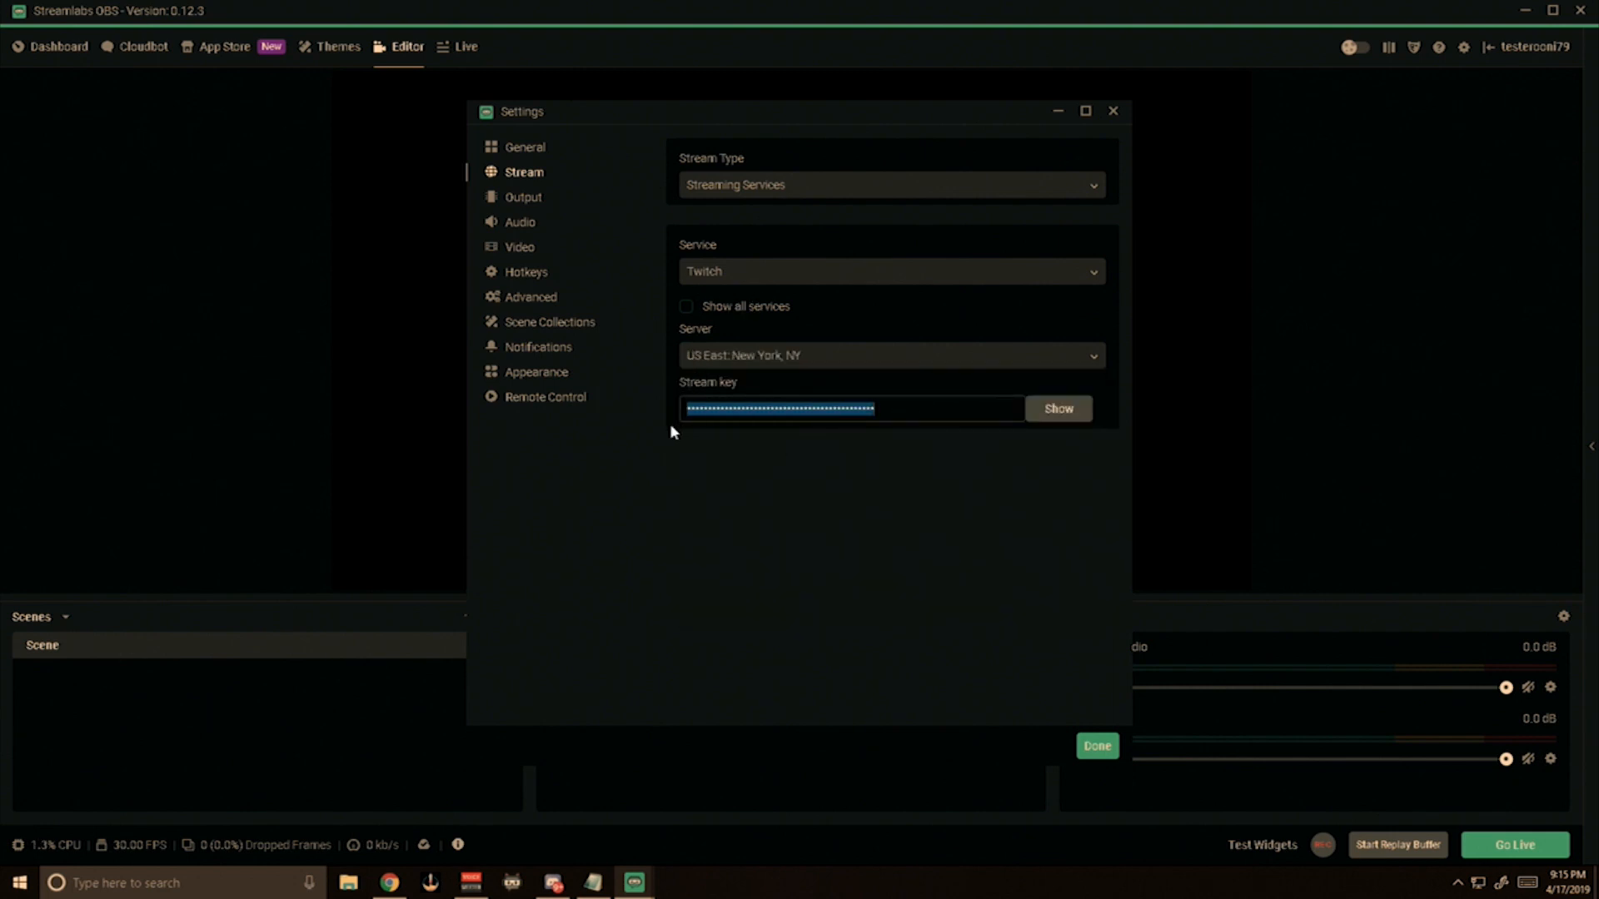
pyautogui.hotkey('ctrl', 'v')
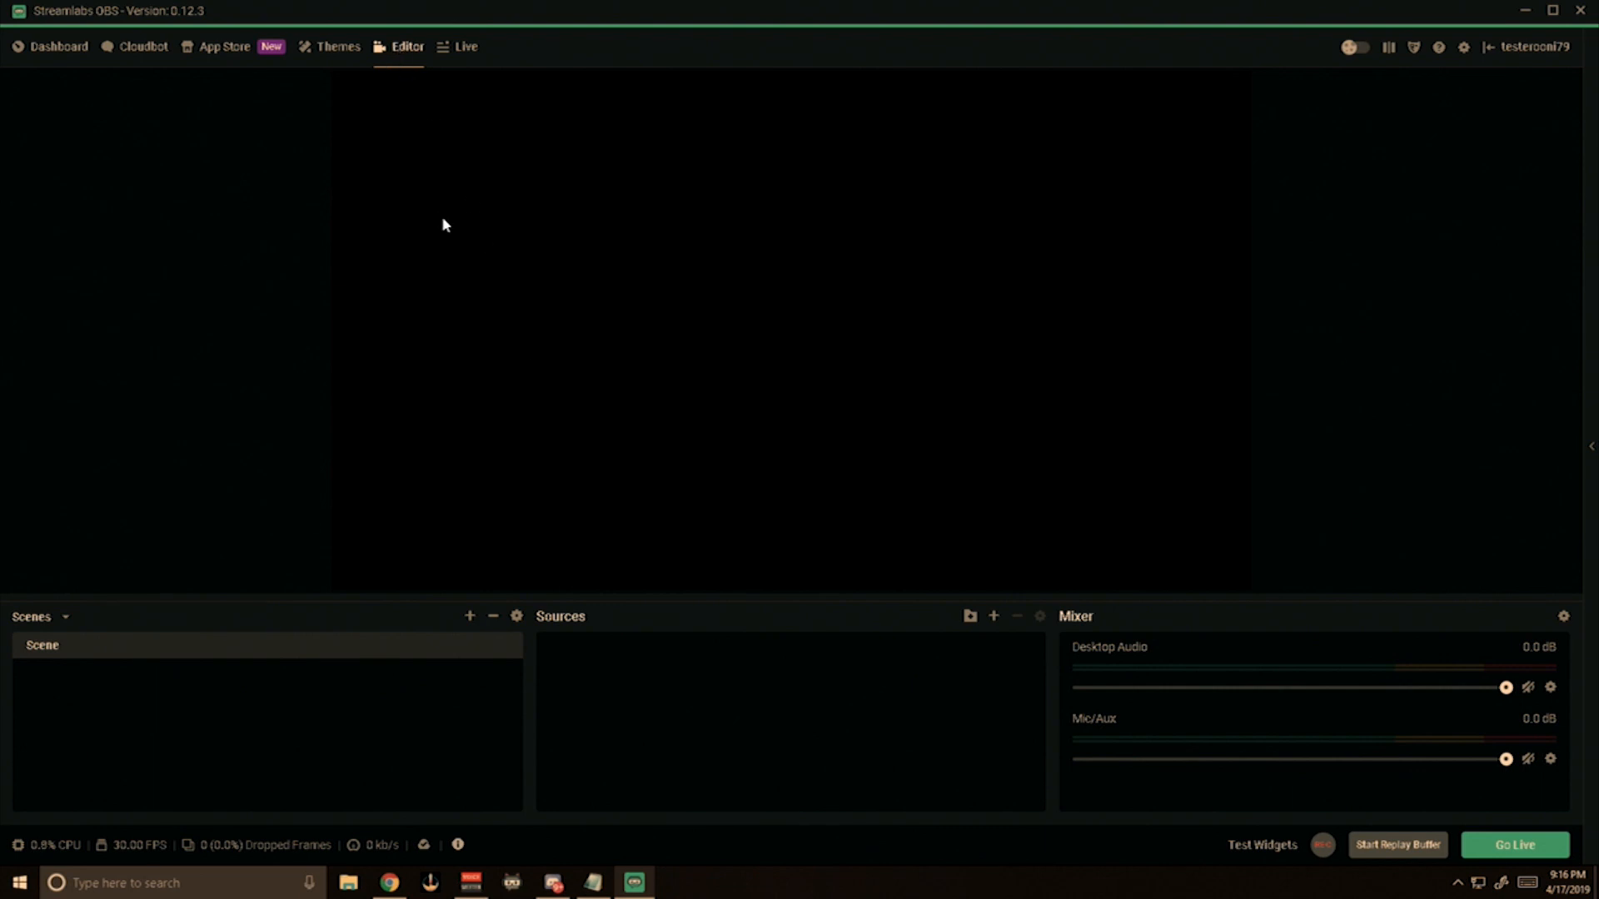
# Add an Alertbox widget source named "My Alerts" to the scene, keeping its default settings.
pyautogui.click(993, 618)
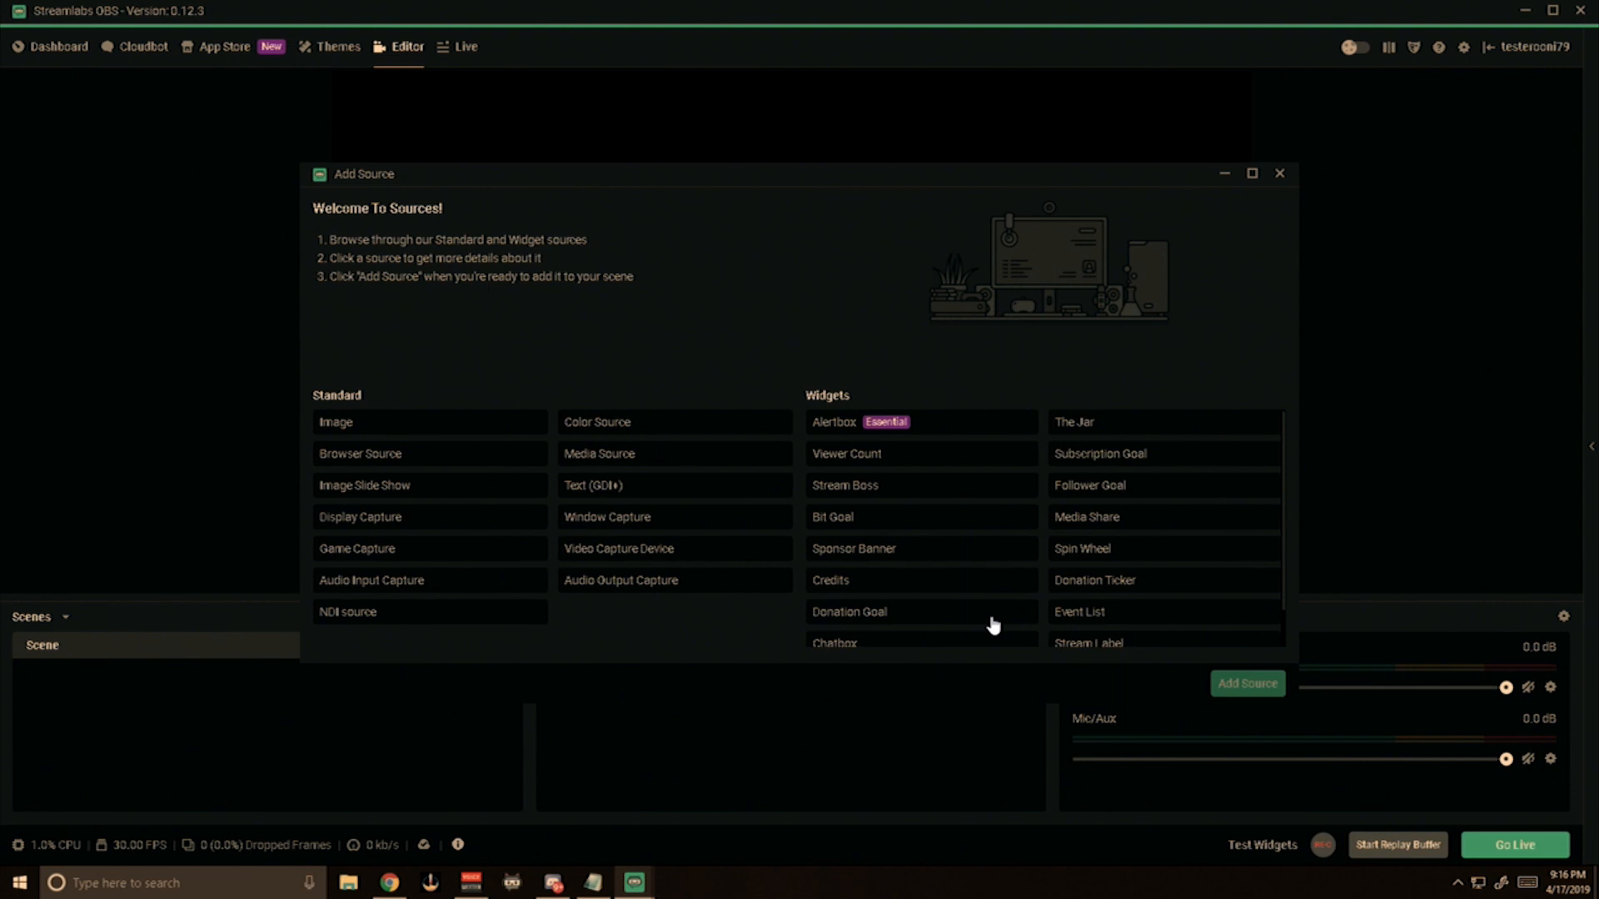
pyautogui.click(863, 431)
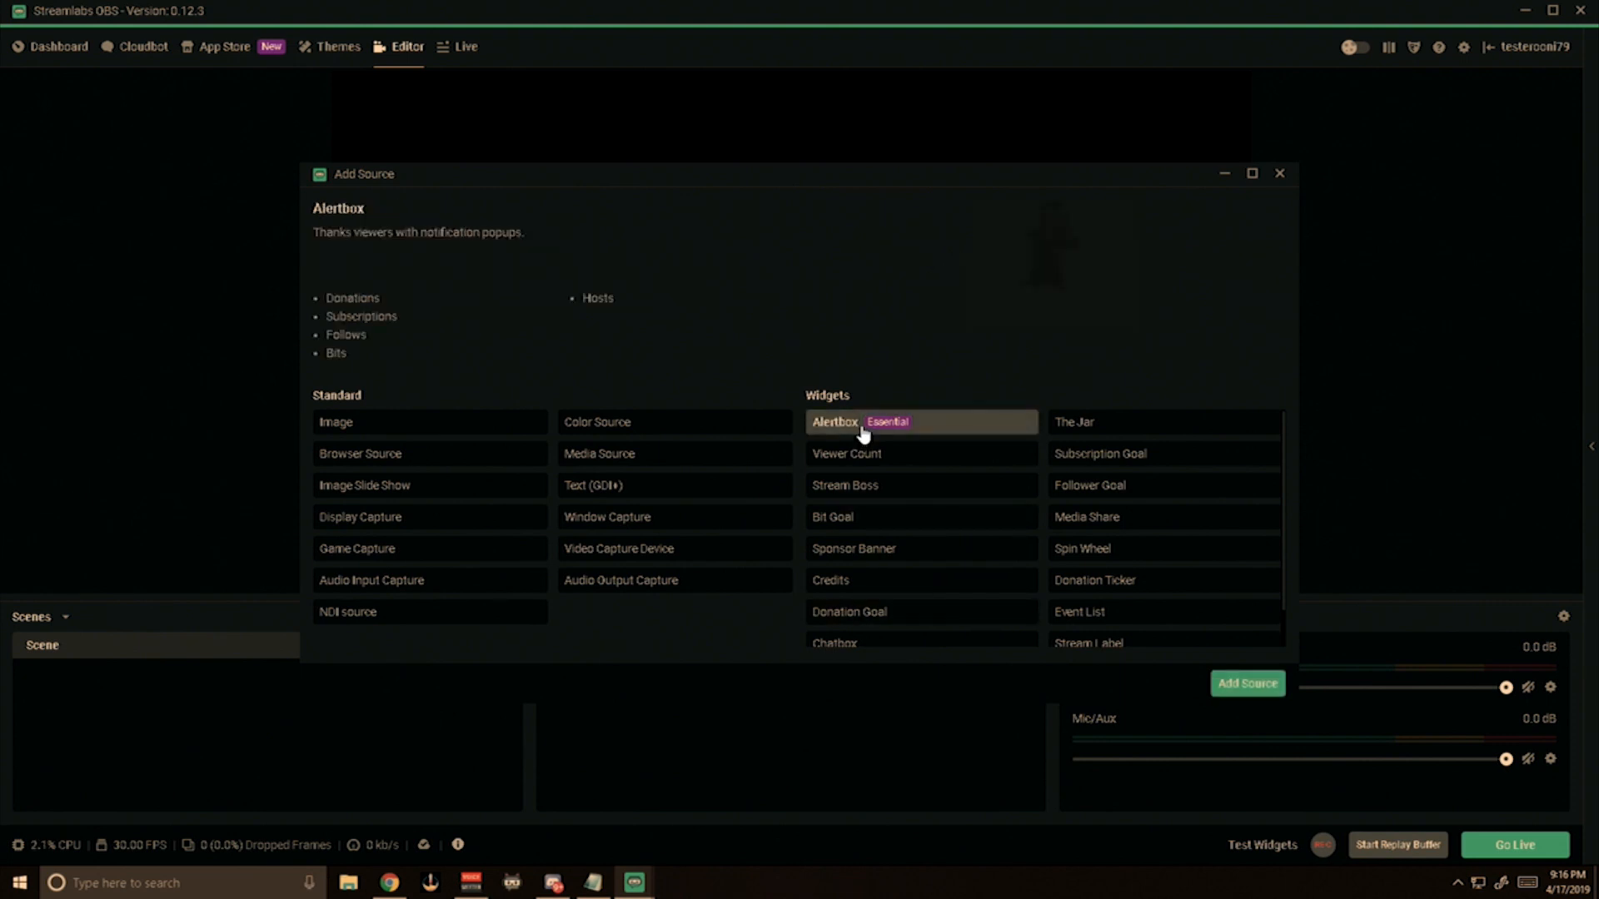
pyautogui.click(1227, 685)
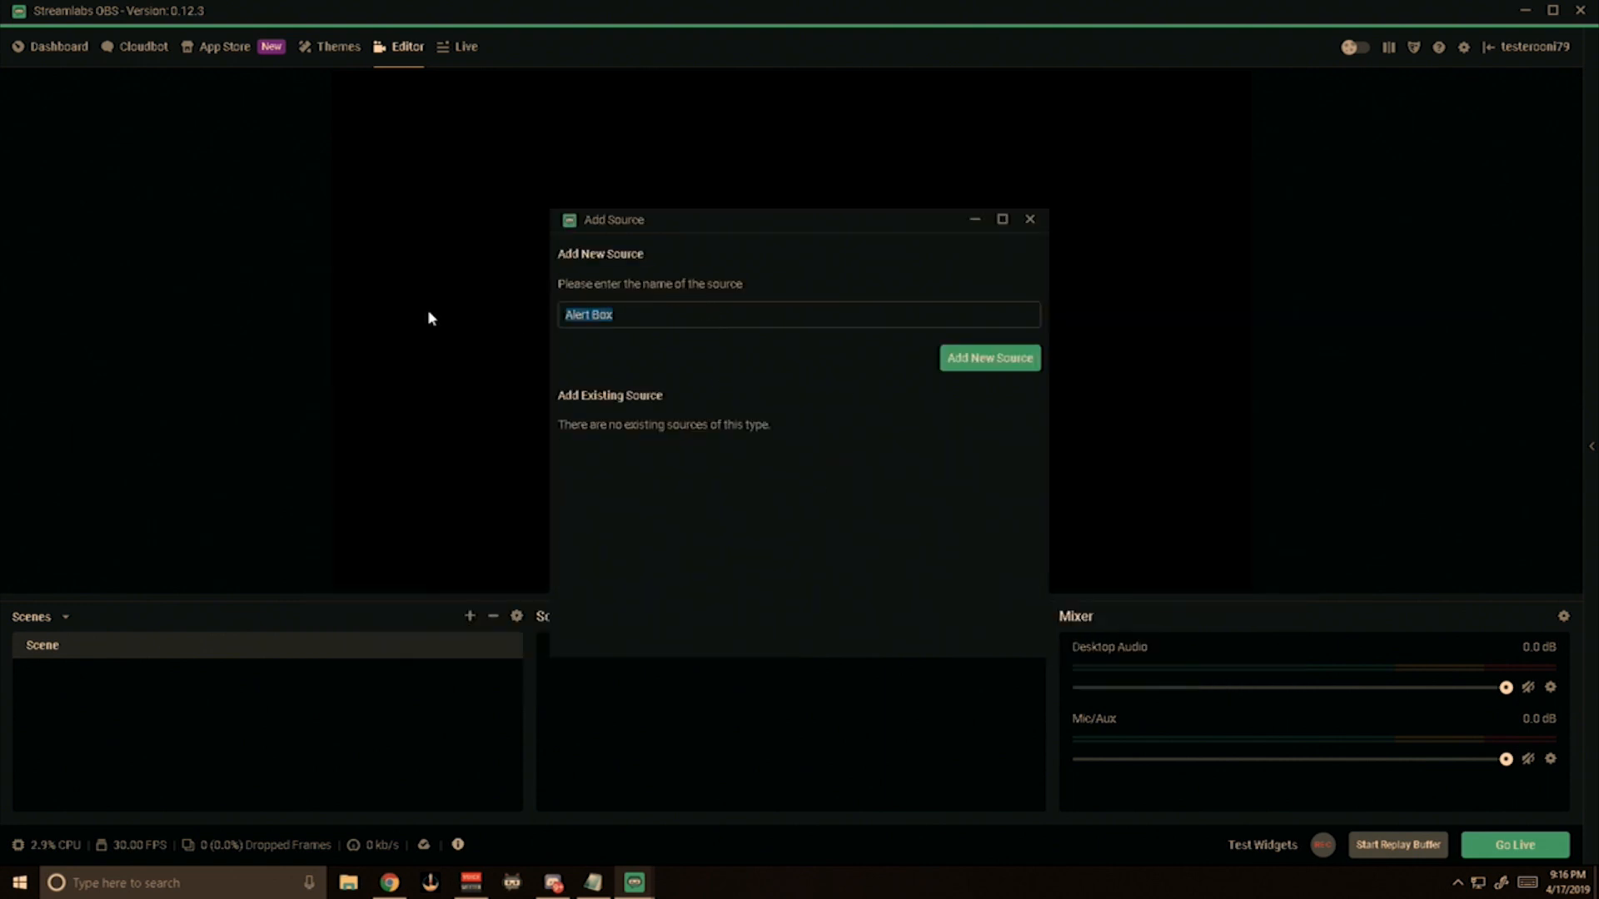
pyautogui.write('My Alerts')
pyautogui.click(962, 365)
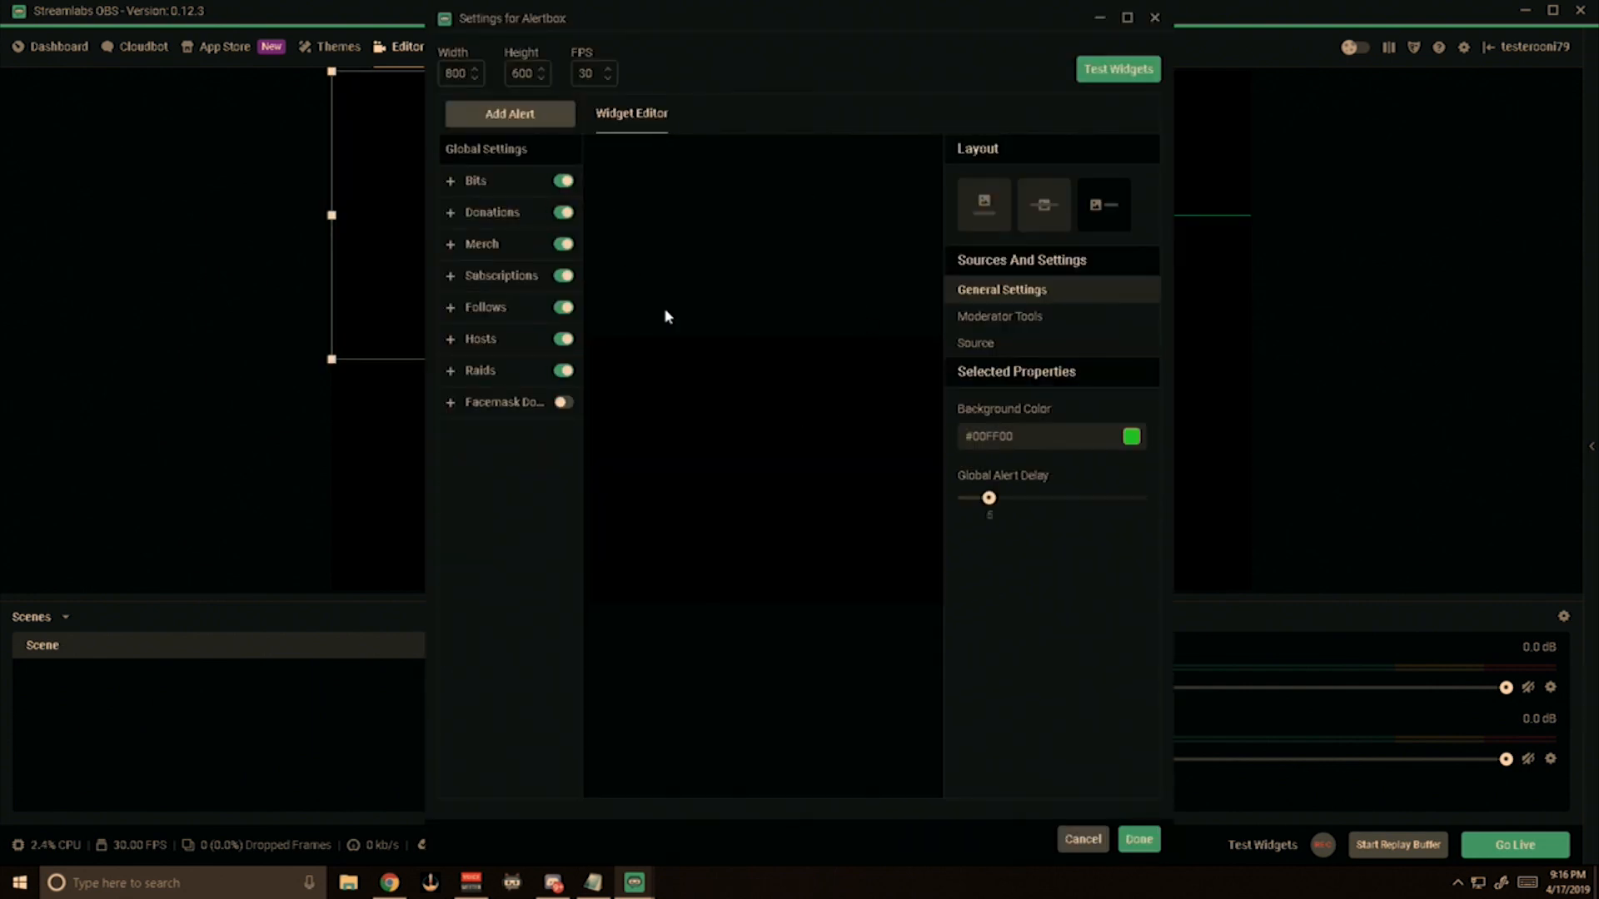
pyautogui.click(1139, 839)
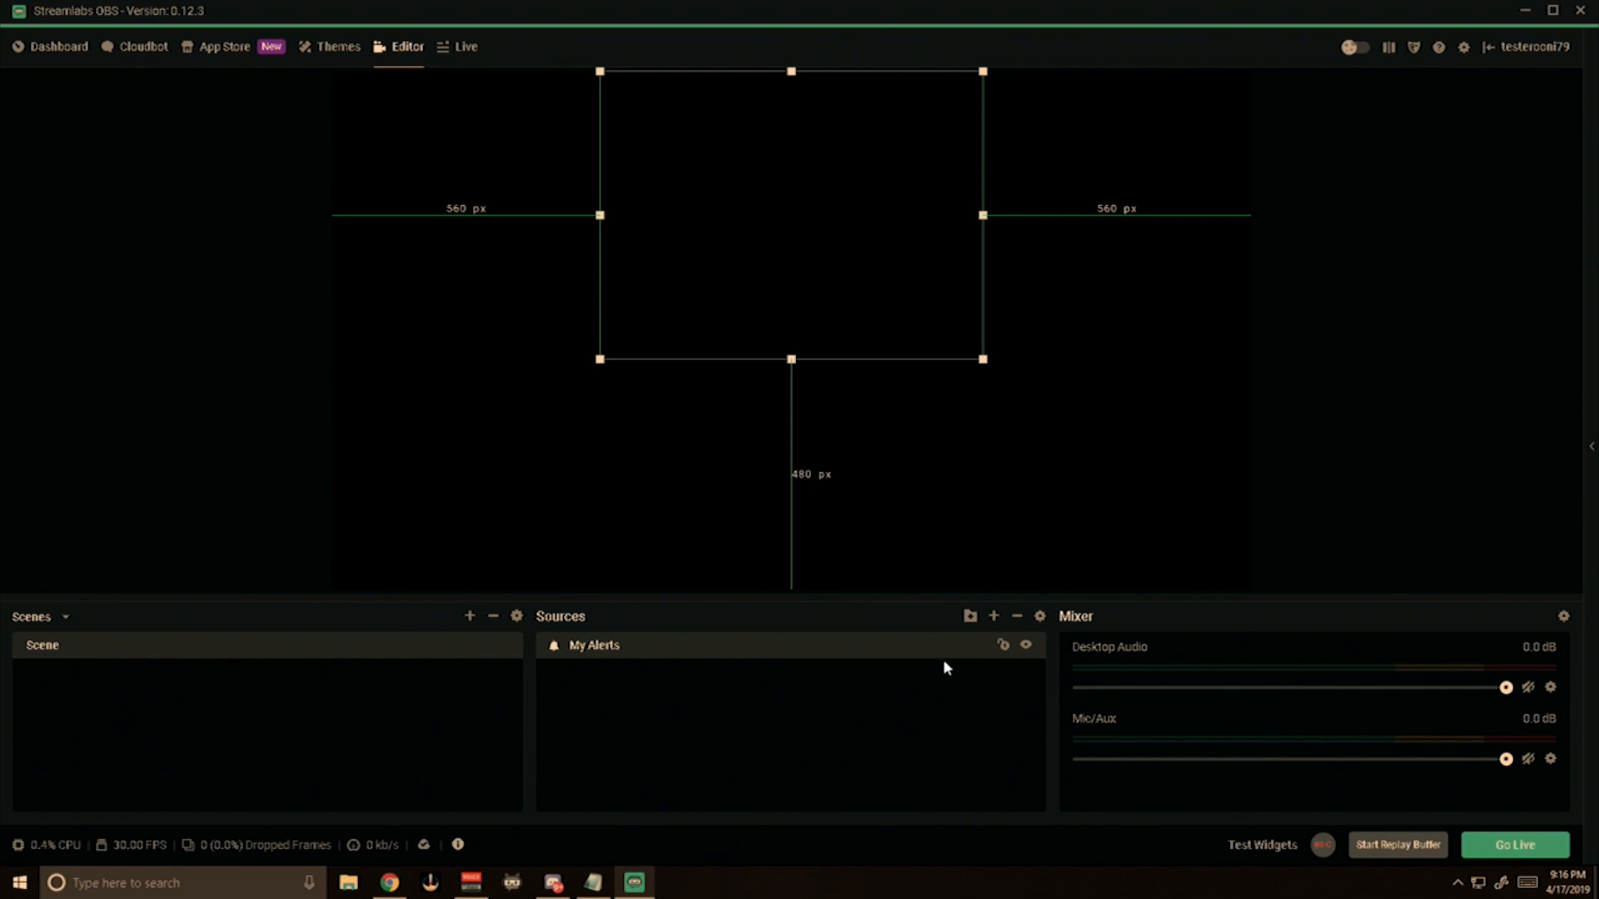
# Launch Satisfactory from the desktop and add a Game Capture source named "Satisfactory" to the scene in Streamlabs OBS.
pyautogui.click(1525, 12)
pyautogui.doubleClick(30, 35)
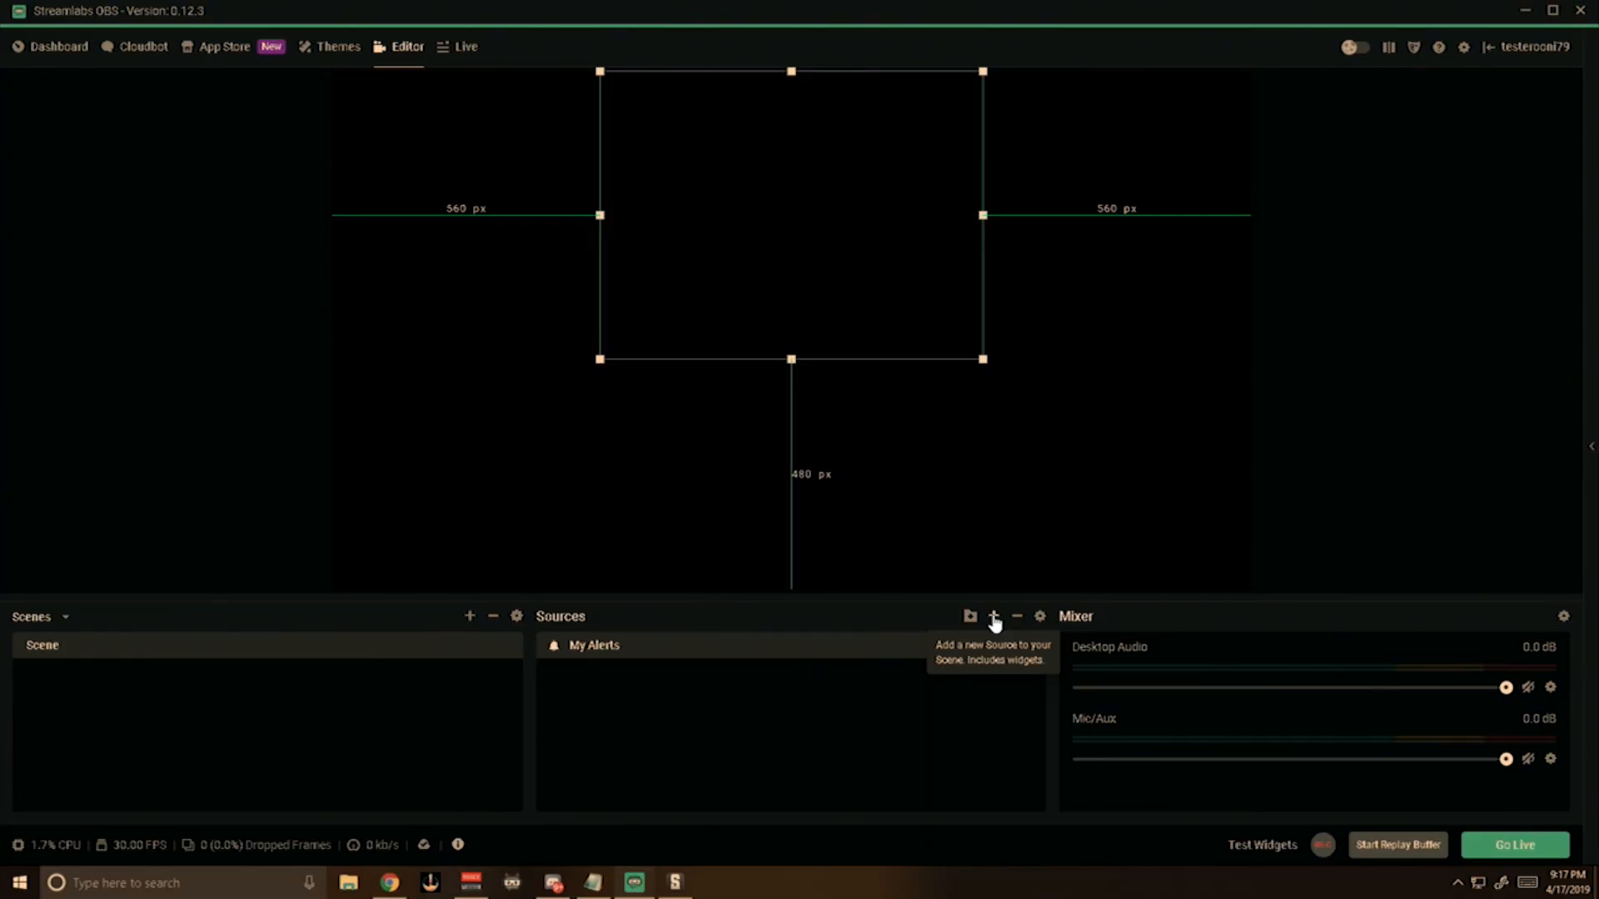
pyautogui.click(993, 618)
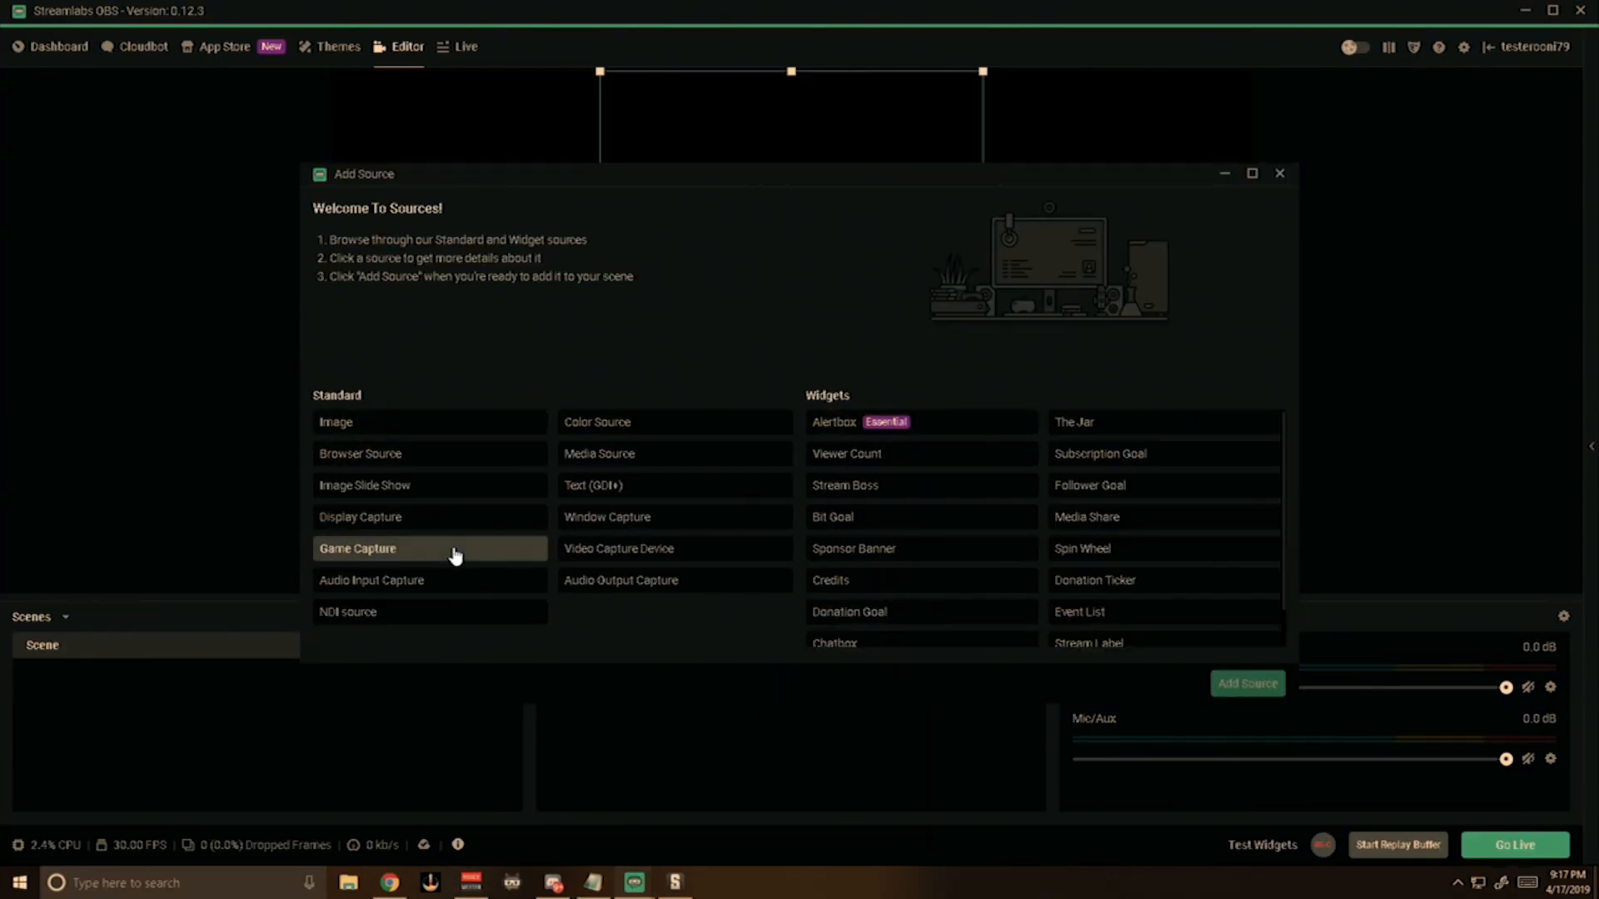
pyautogui.click(346, 550)
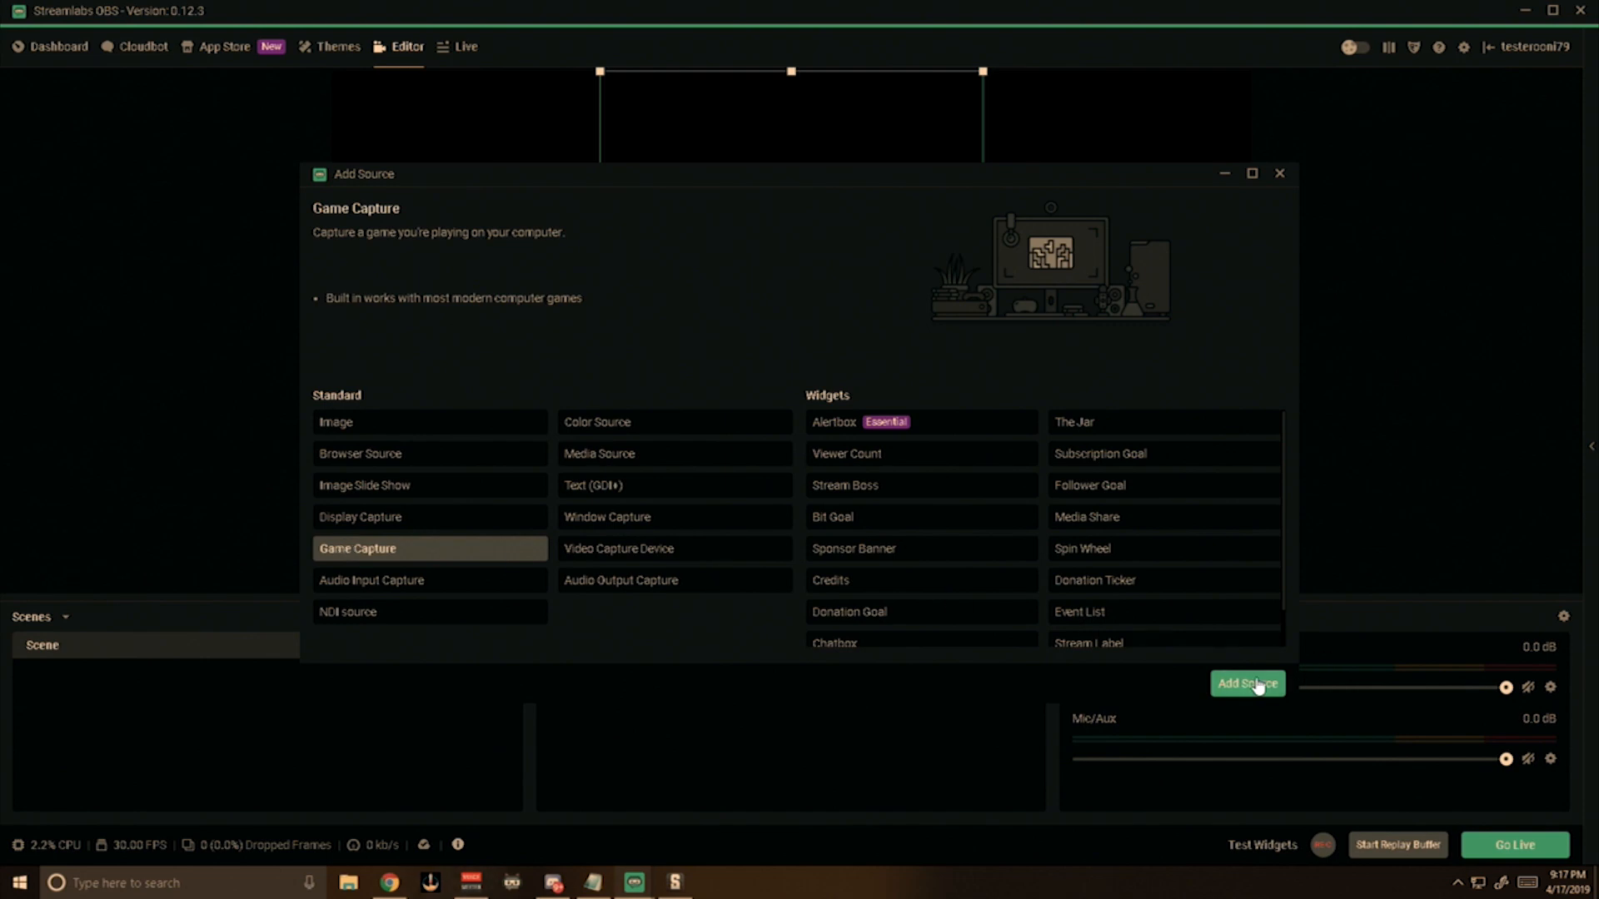
pyautogui.click(1258, 684)
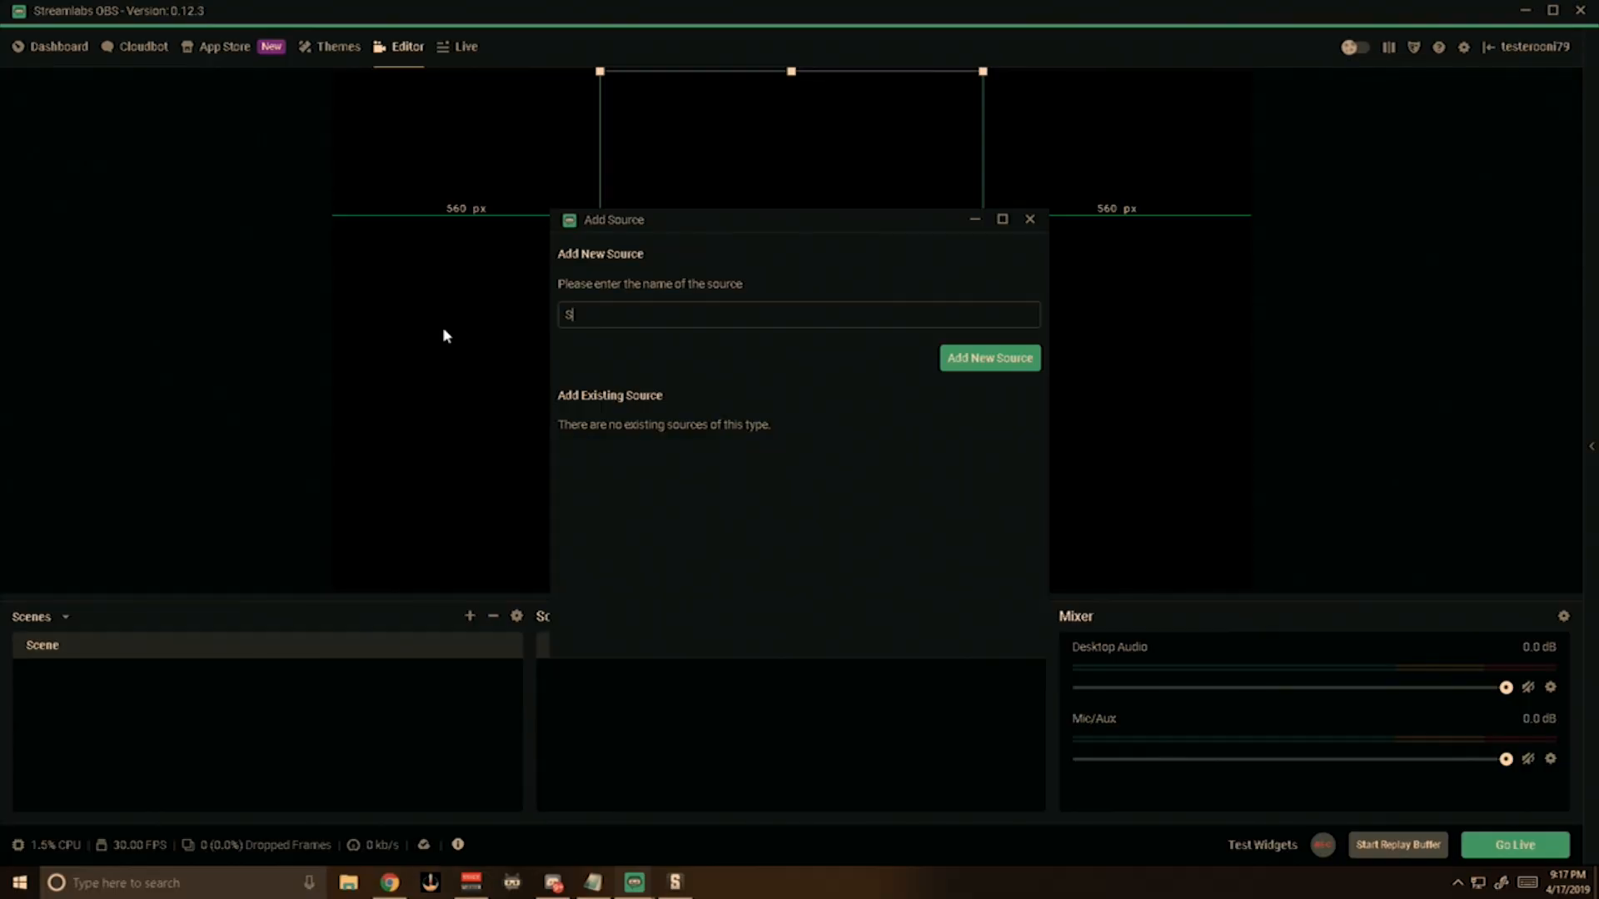
pyautogui.write('Satisfactory')
pyautogui.click(979, 357)
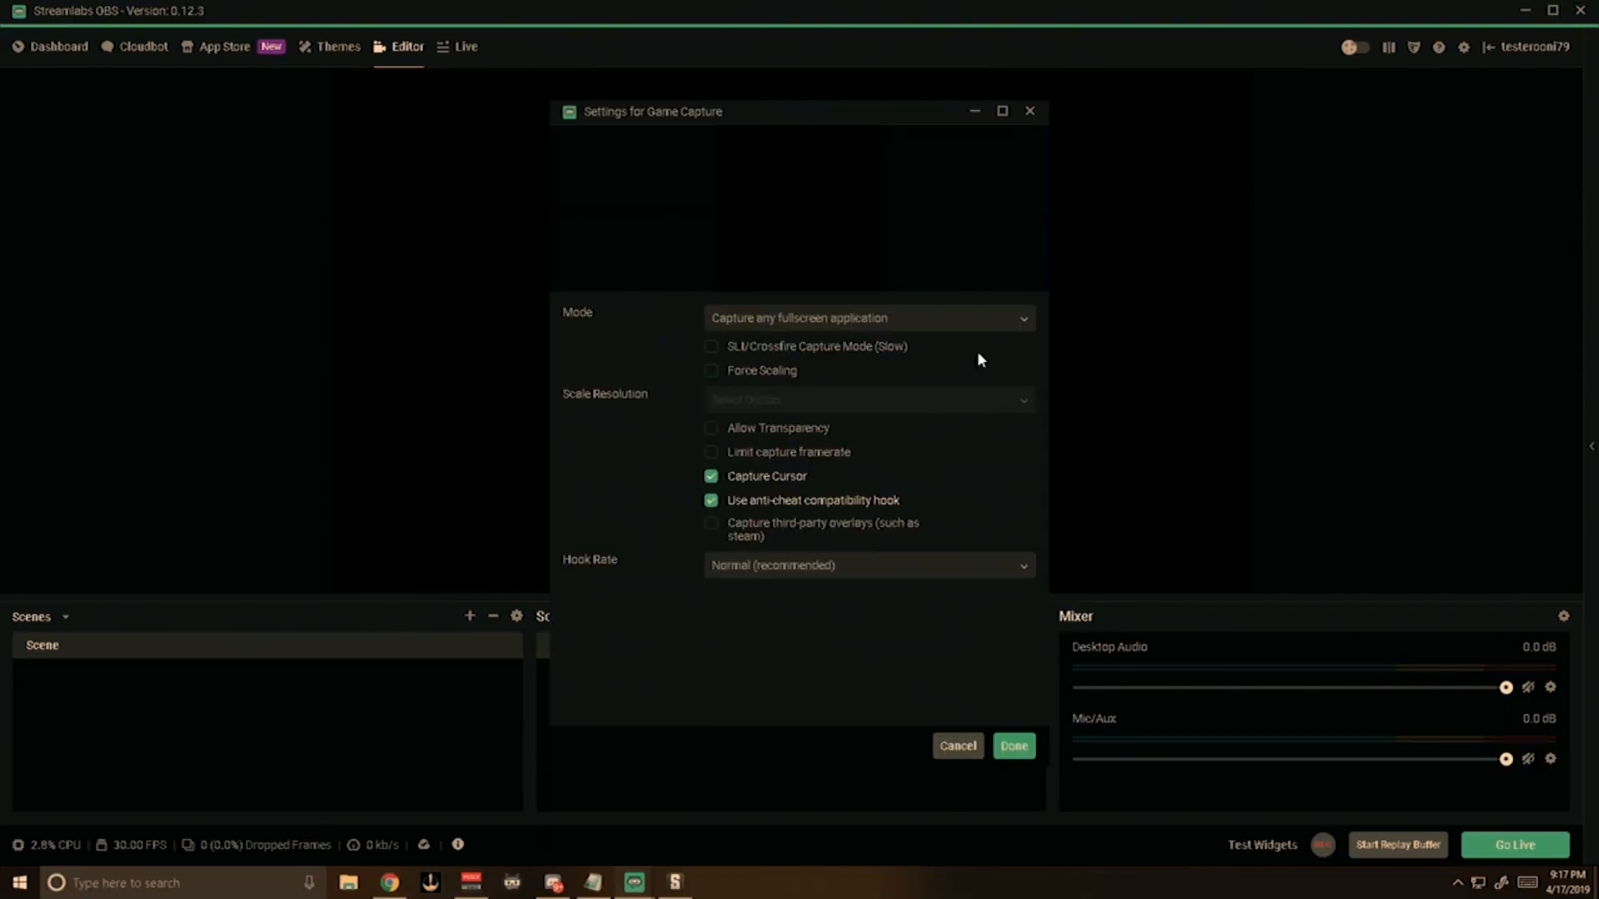
# Set the game capture mode to Capture specific window, choosing the [FactoryGame-Win64-Shipping.exe]: Satisfactory window.
pyautogui.click(898, 323)
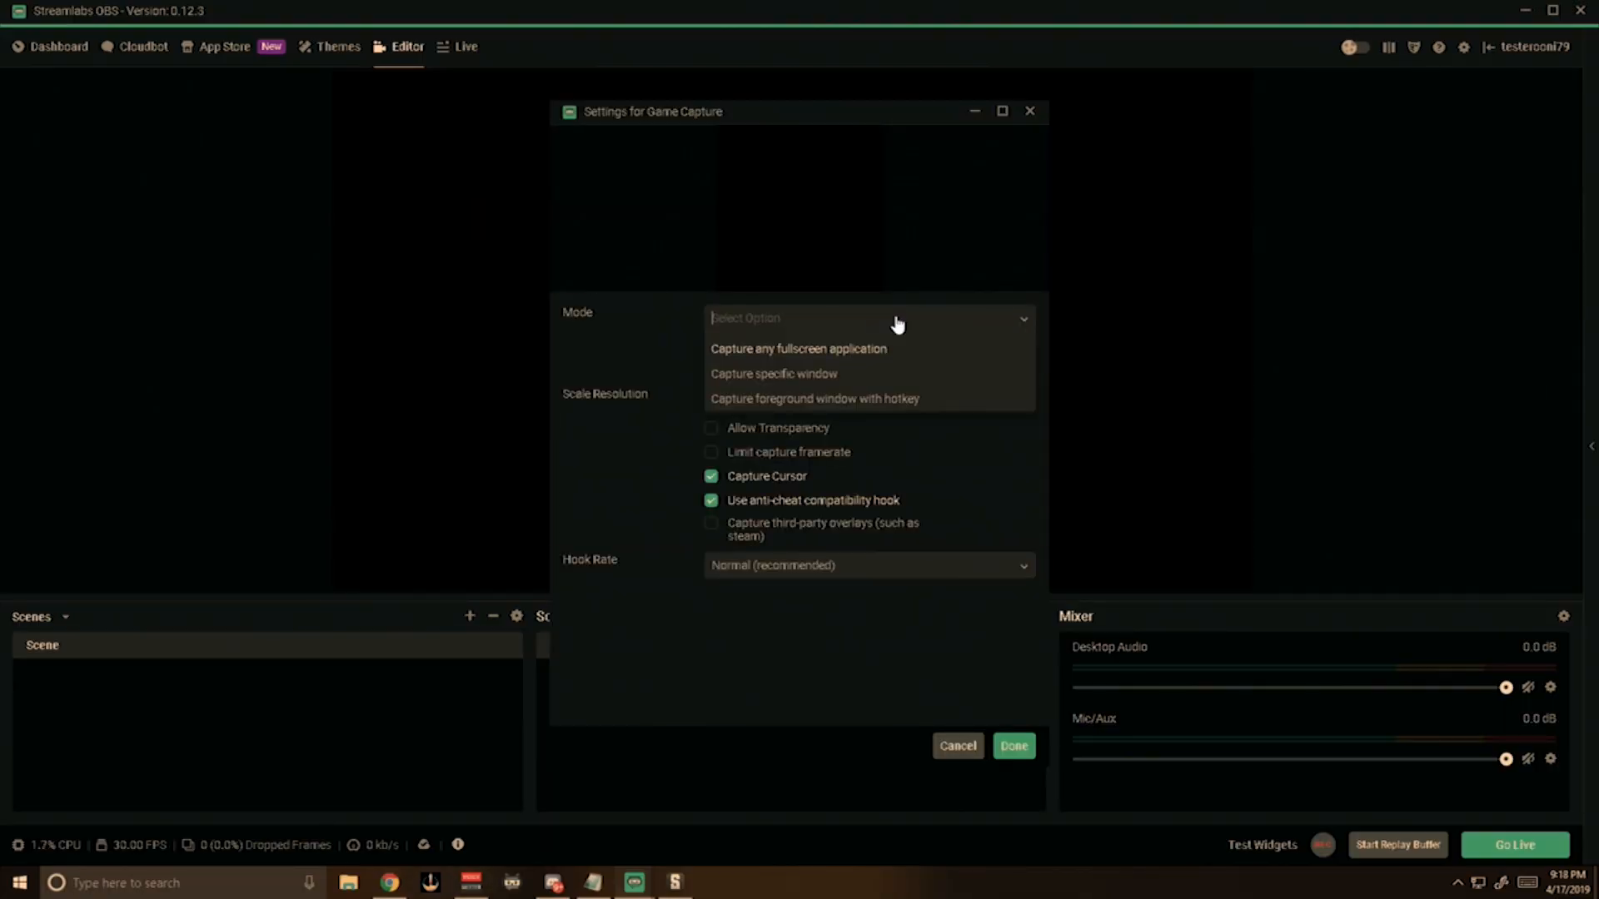
pyautogui.click(814, 373)
pyautogui.click(849, 354)
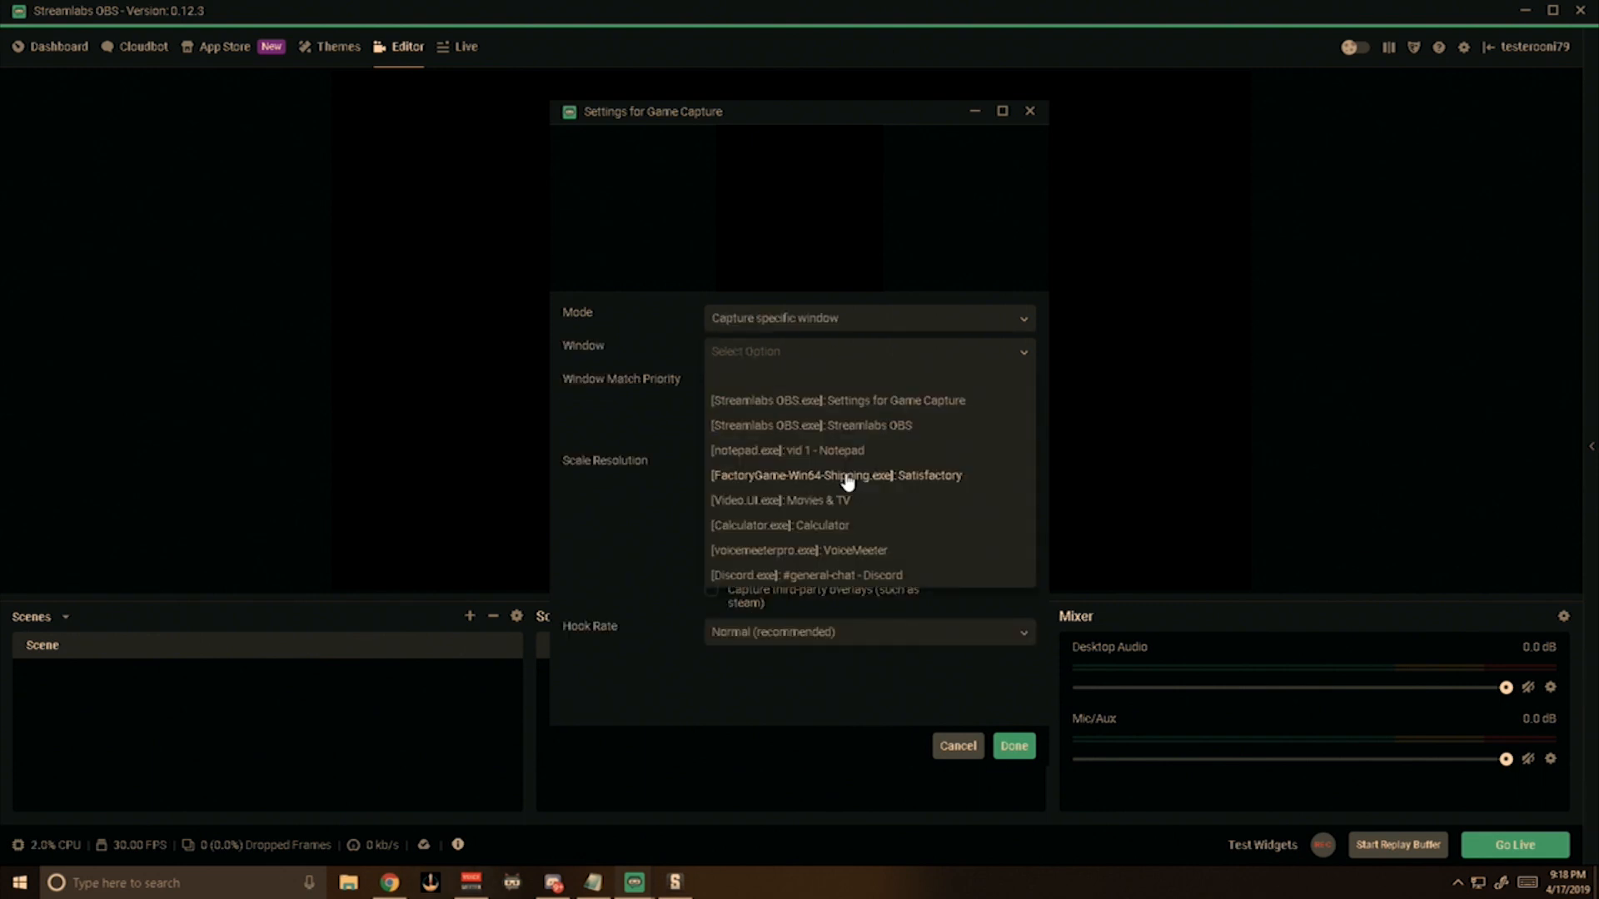
pyautogui.click(848, 482)
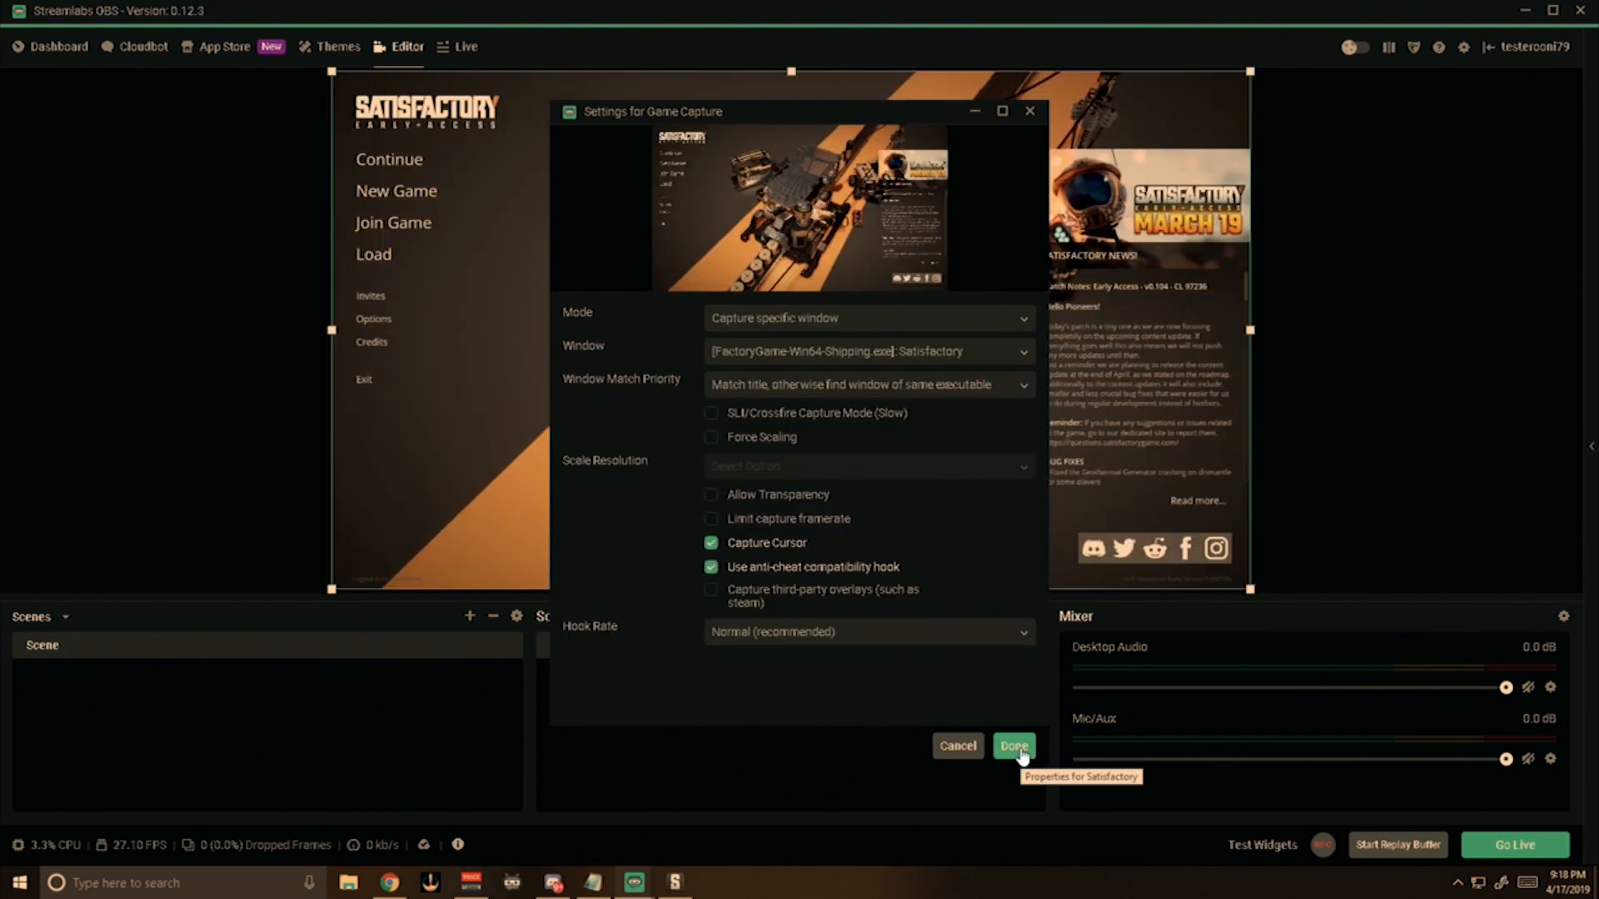
pyautogui.click(1014, 746)
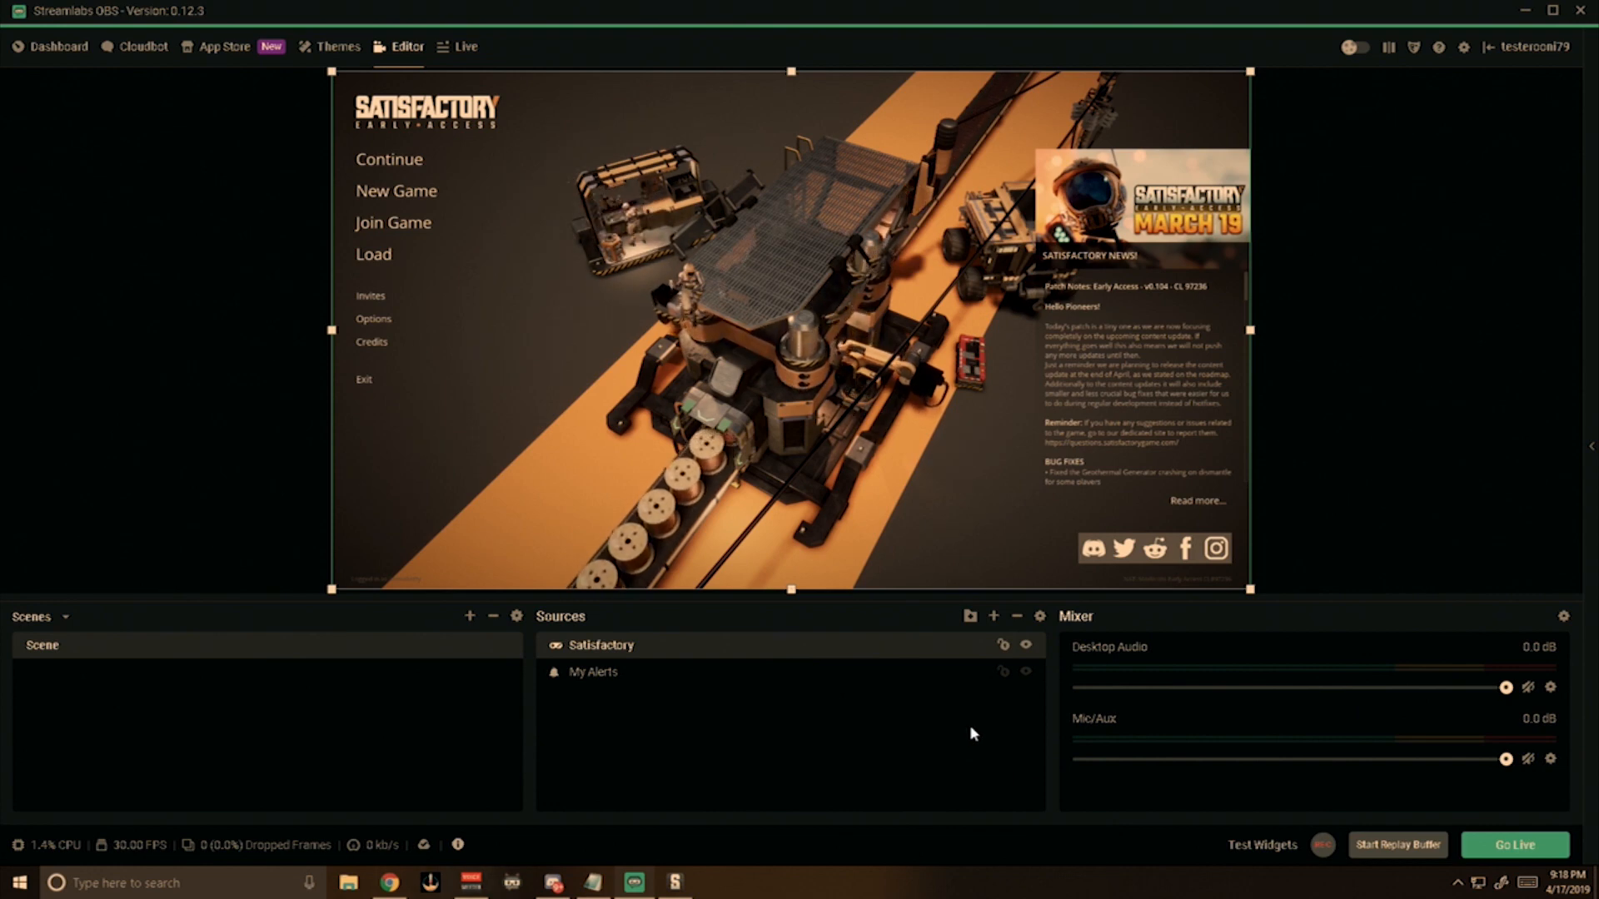
# Move the Satisfactory source below My Alerts in the source order and test the Follow alert.
pyautogui.moveTo(783, 656); pyautogui.dragTo(784, 691)
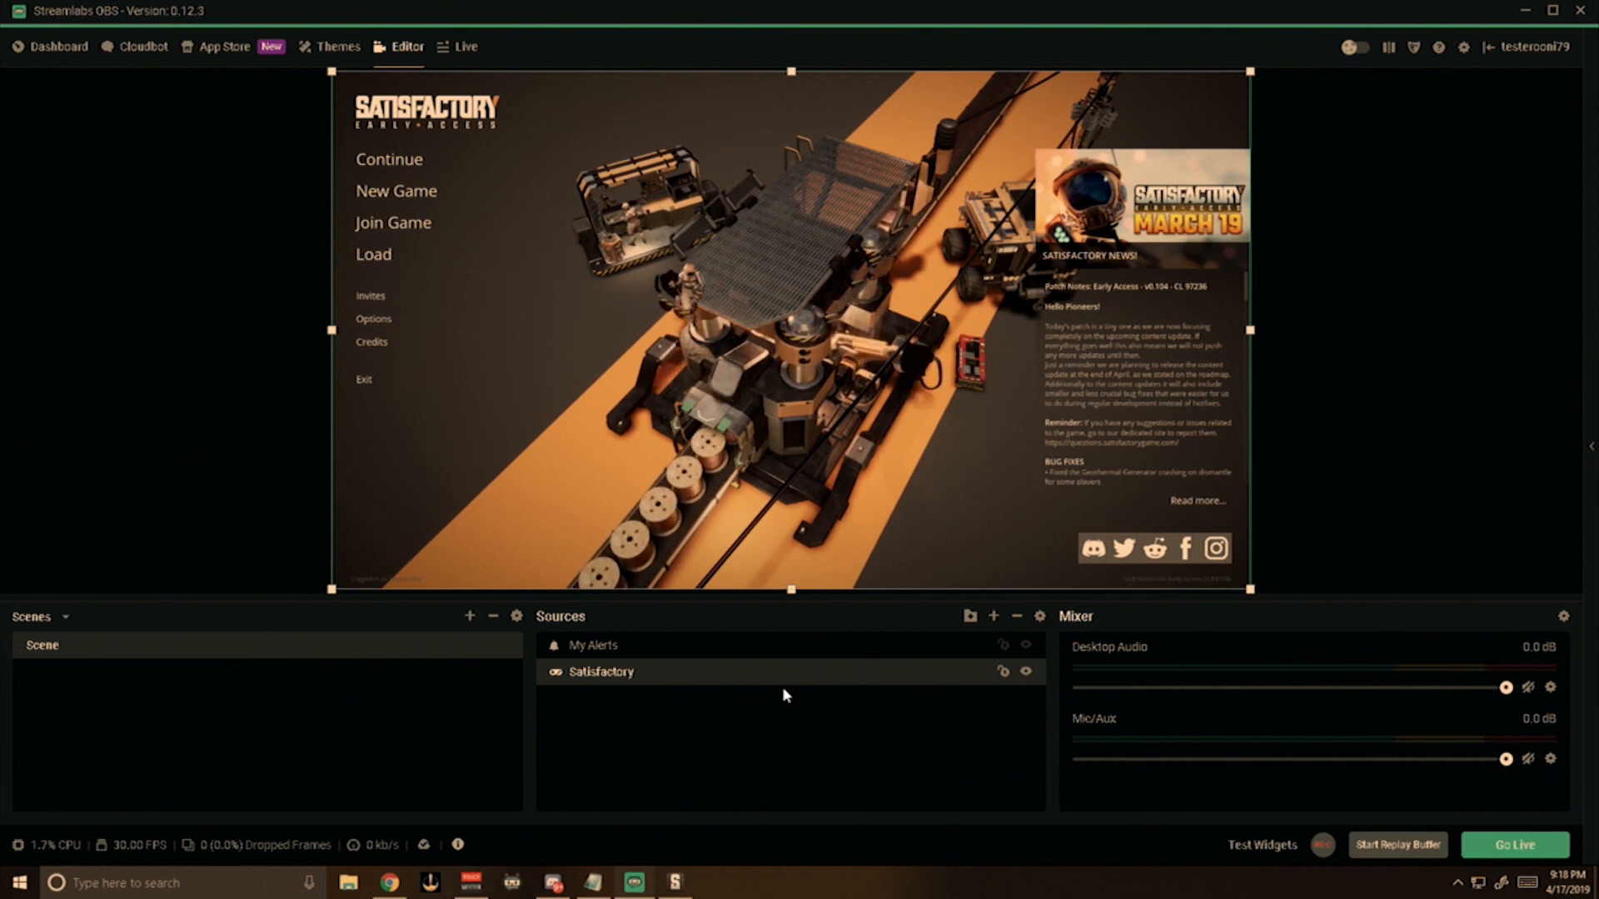
pyautogui.click(1249, 844)
pyautogui.click(958, 845)
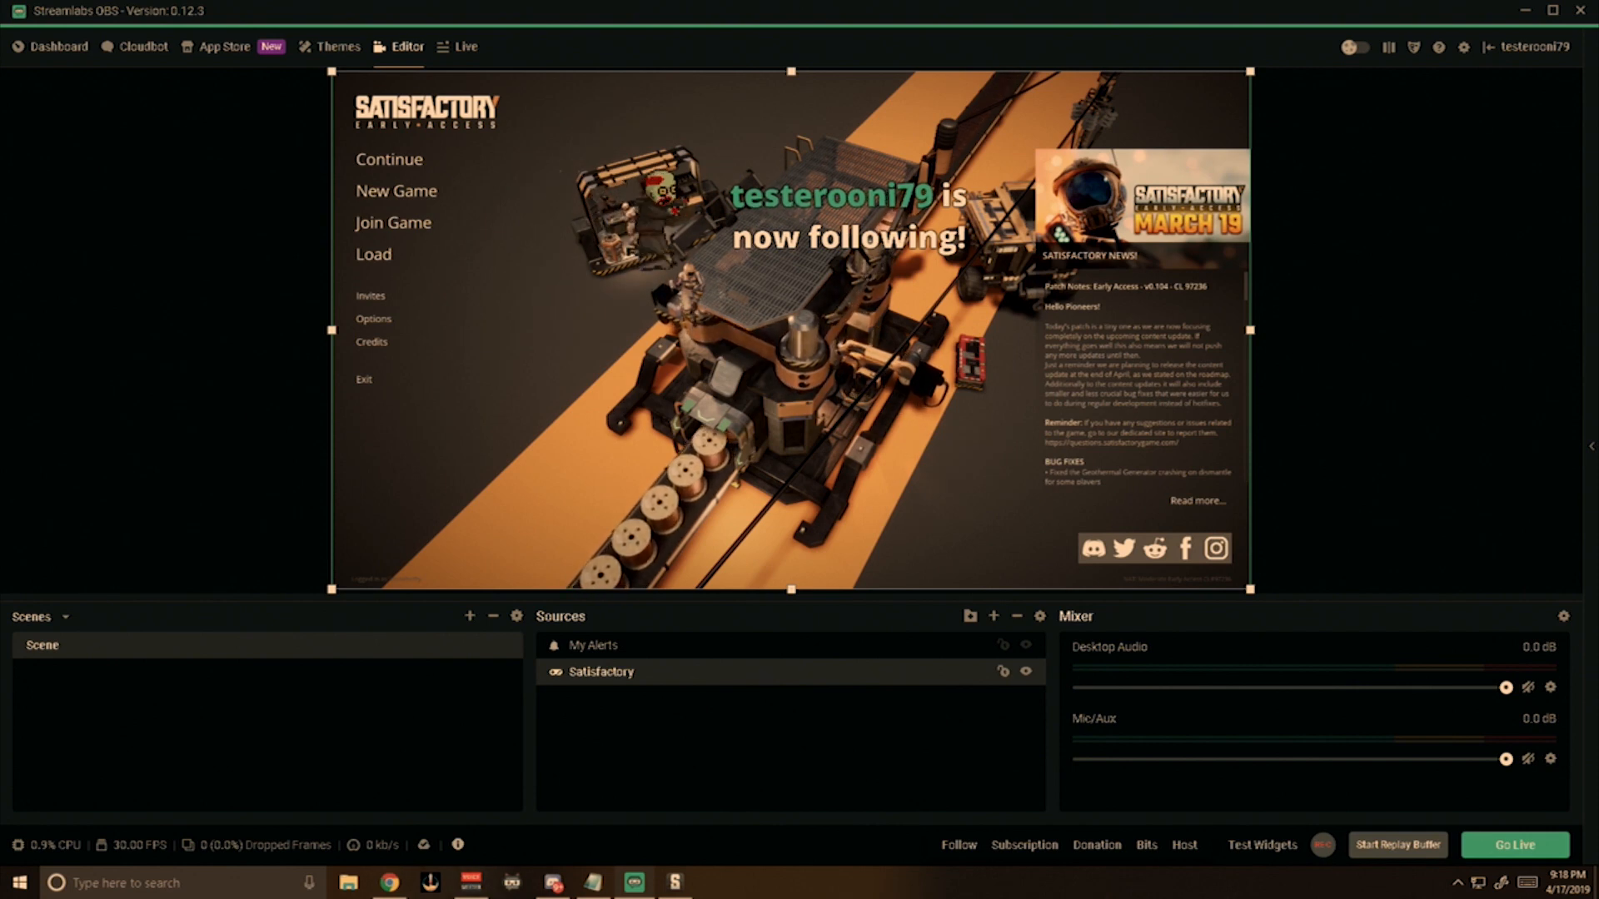
# Set the Desktop Audio device to Speakers (Realtek High Definition Audio).
pyautogui.click(1549, 687)
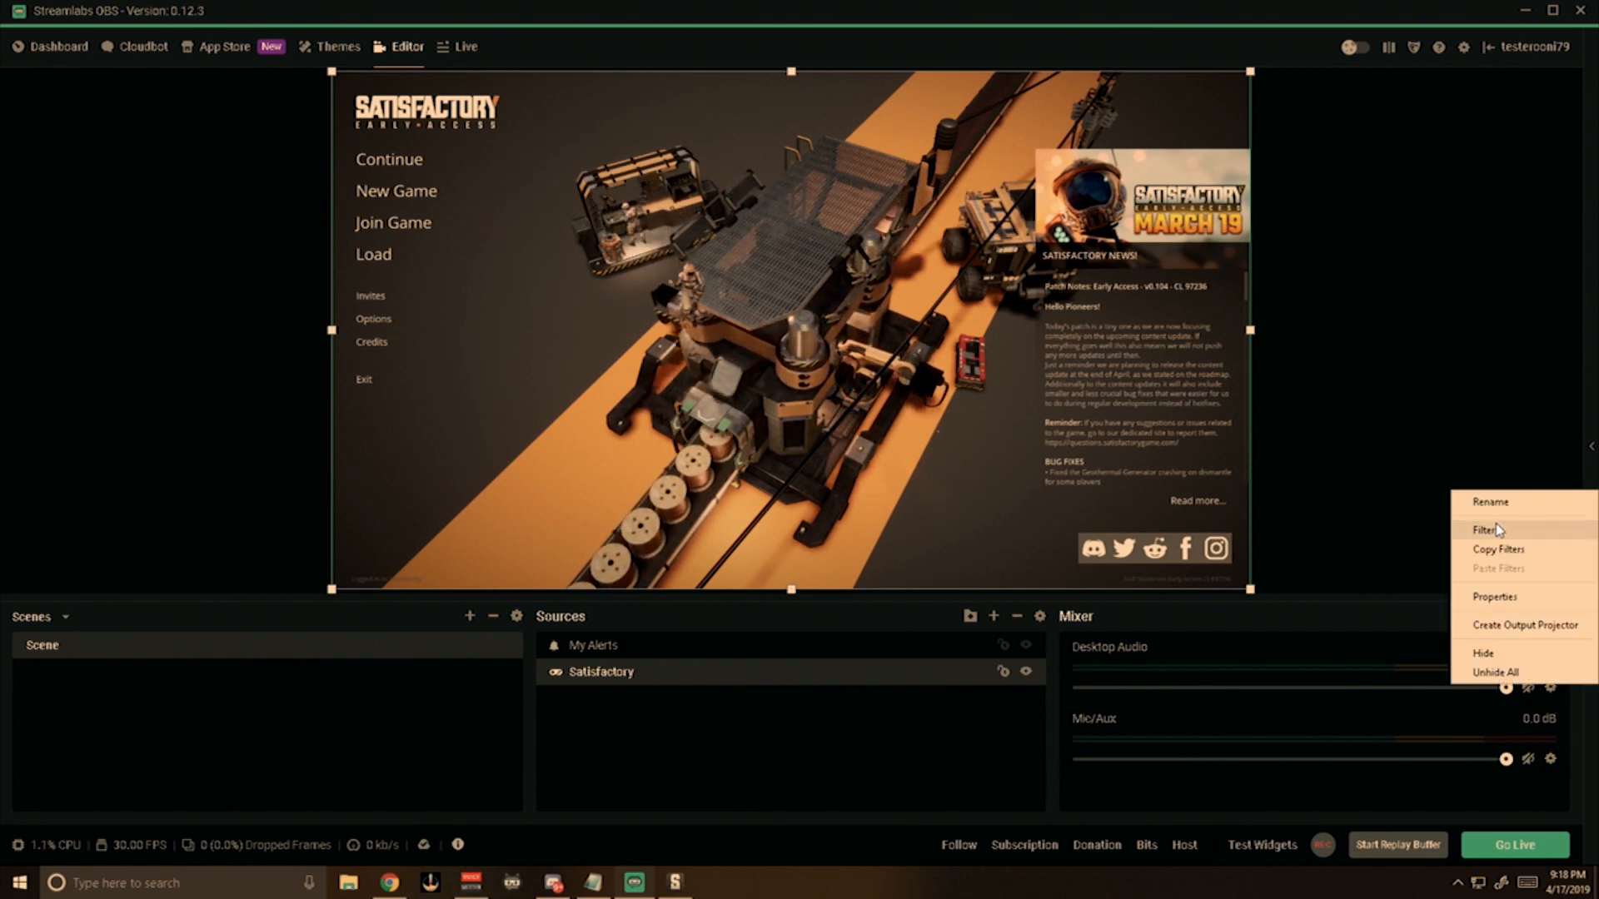
pyautogui.click(1495, 597)
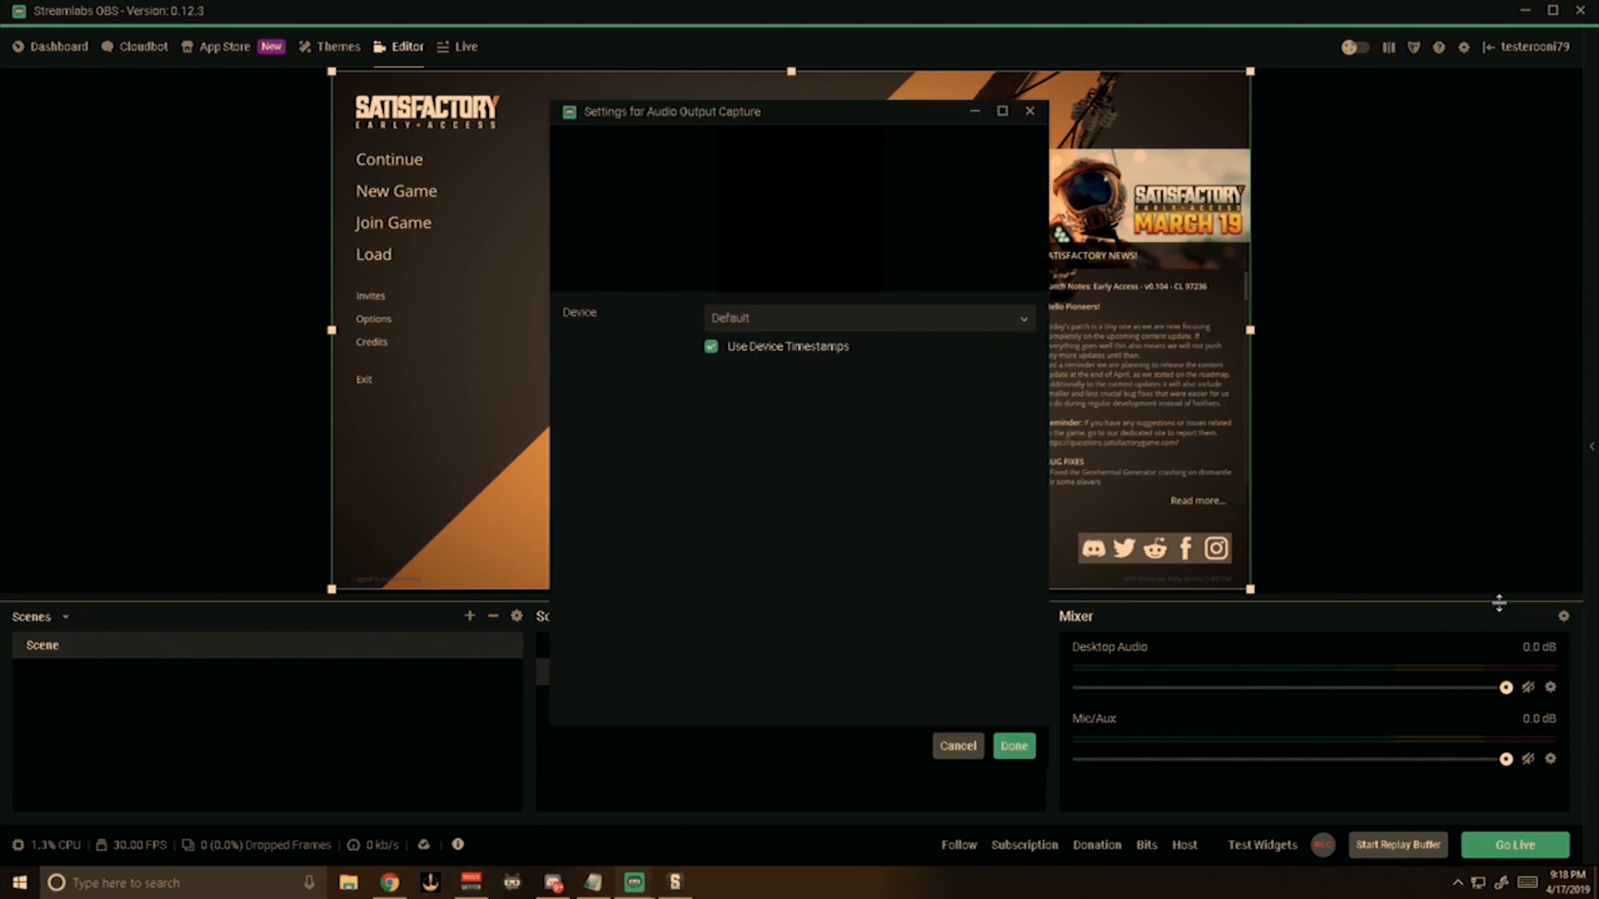
pyautogui.click(767, 322)
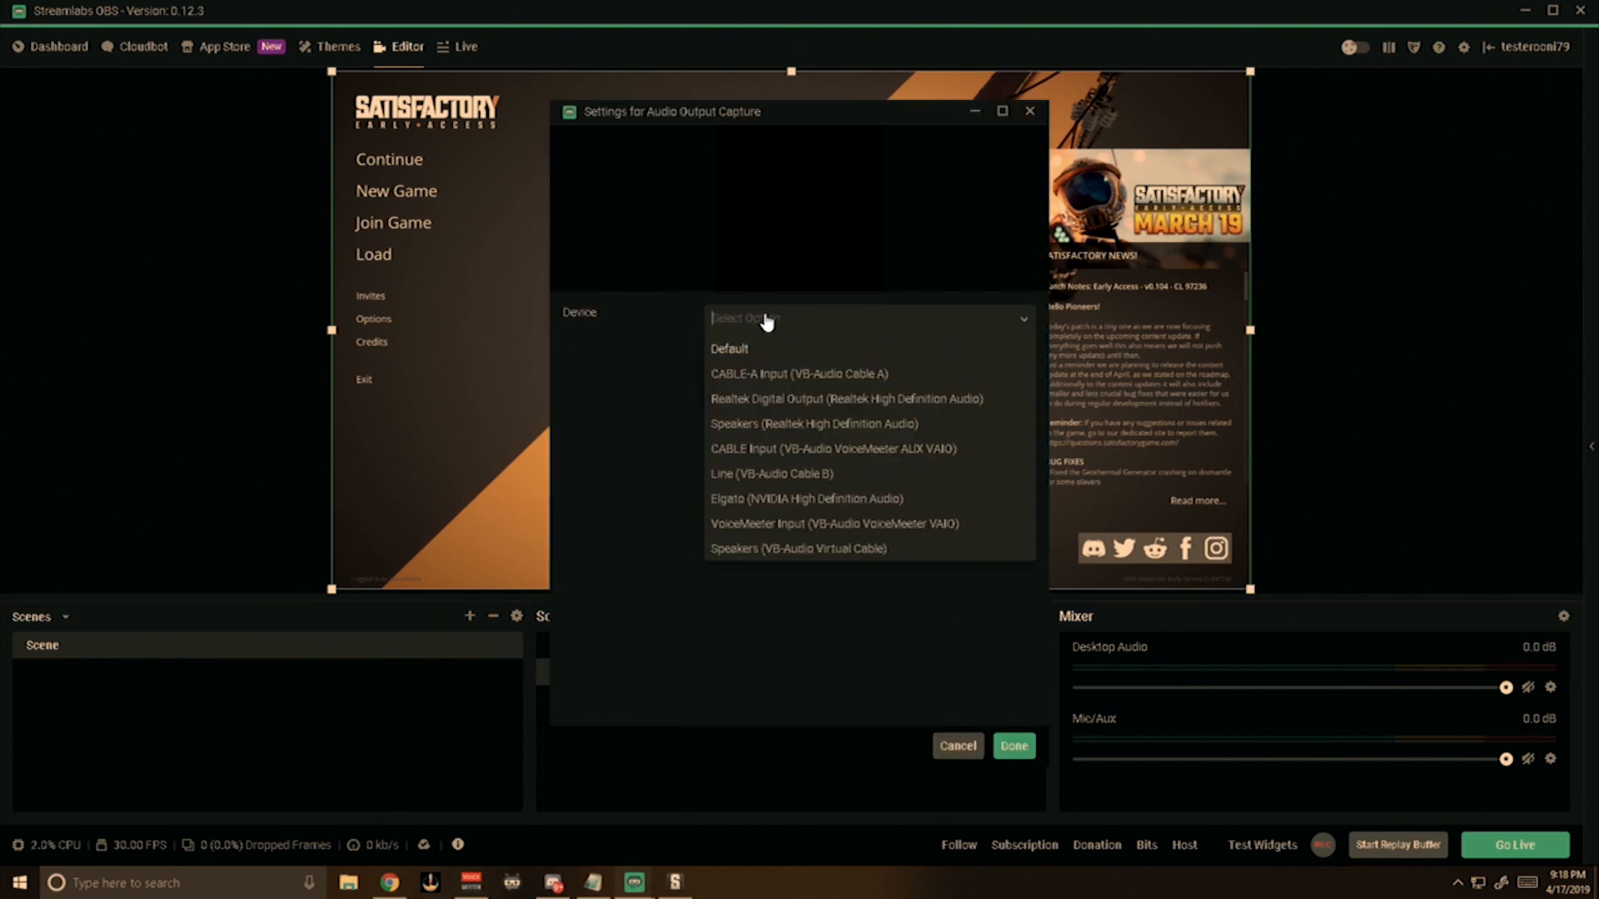
pyautogui.click(758, 425)
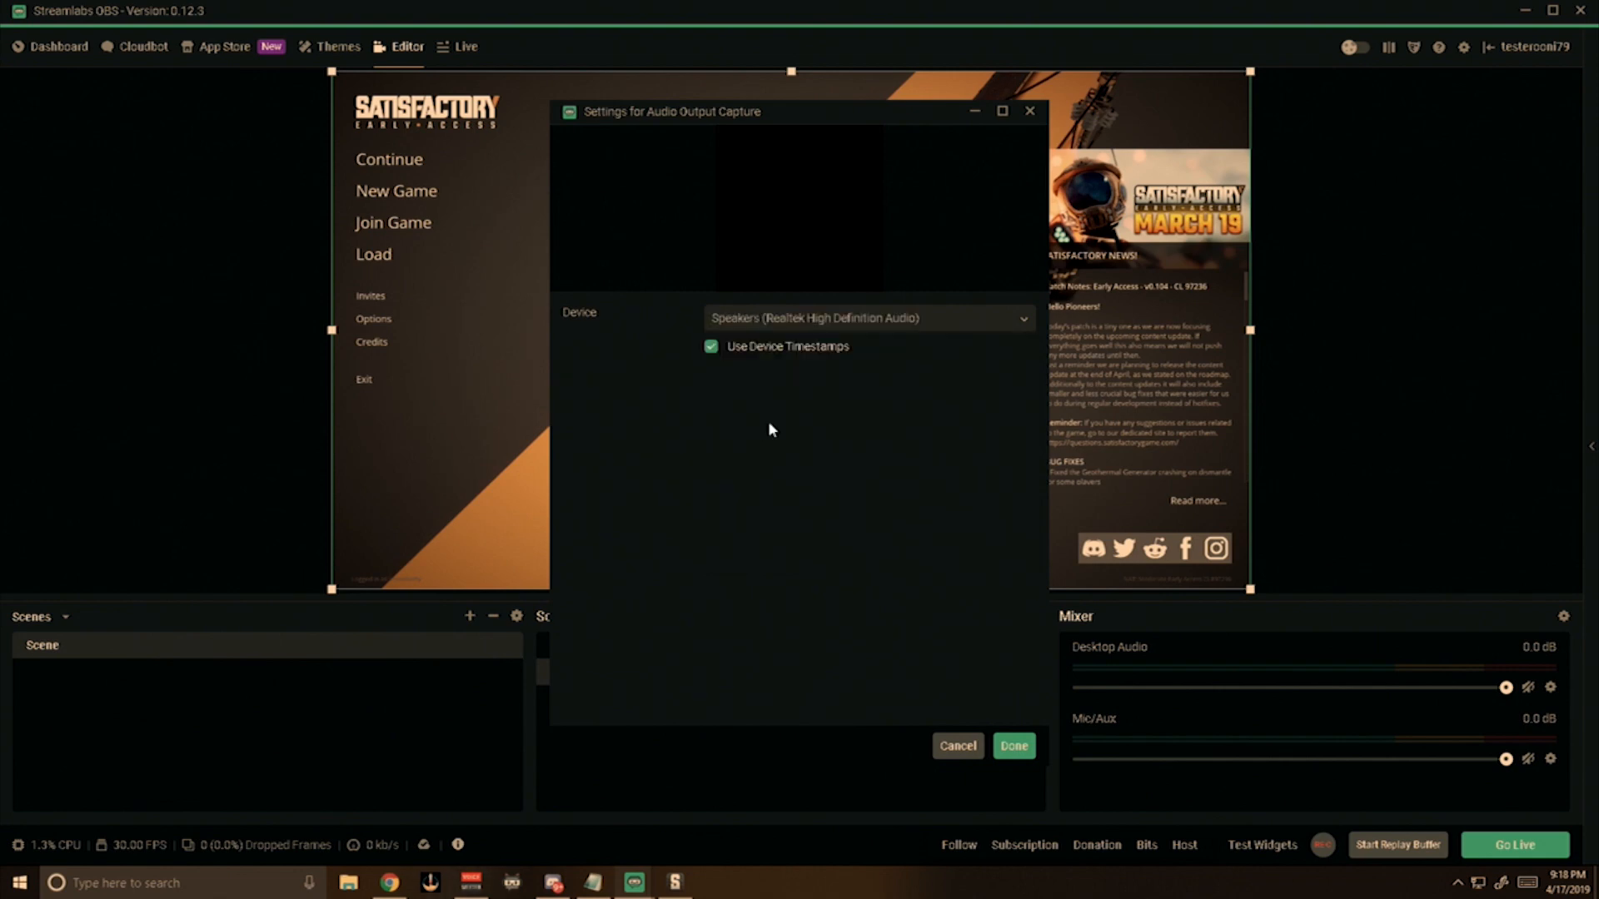
pyautogui.click(1015, 747)
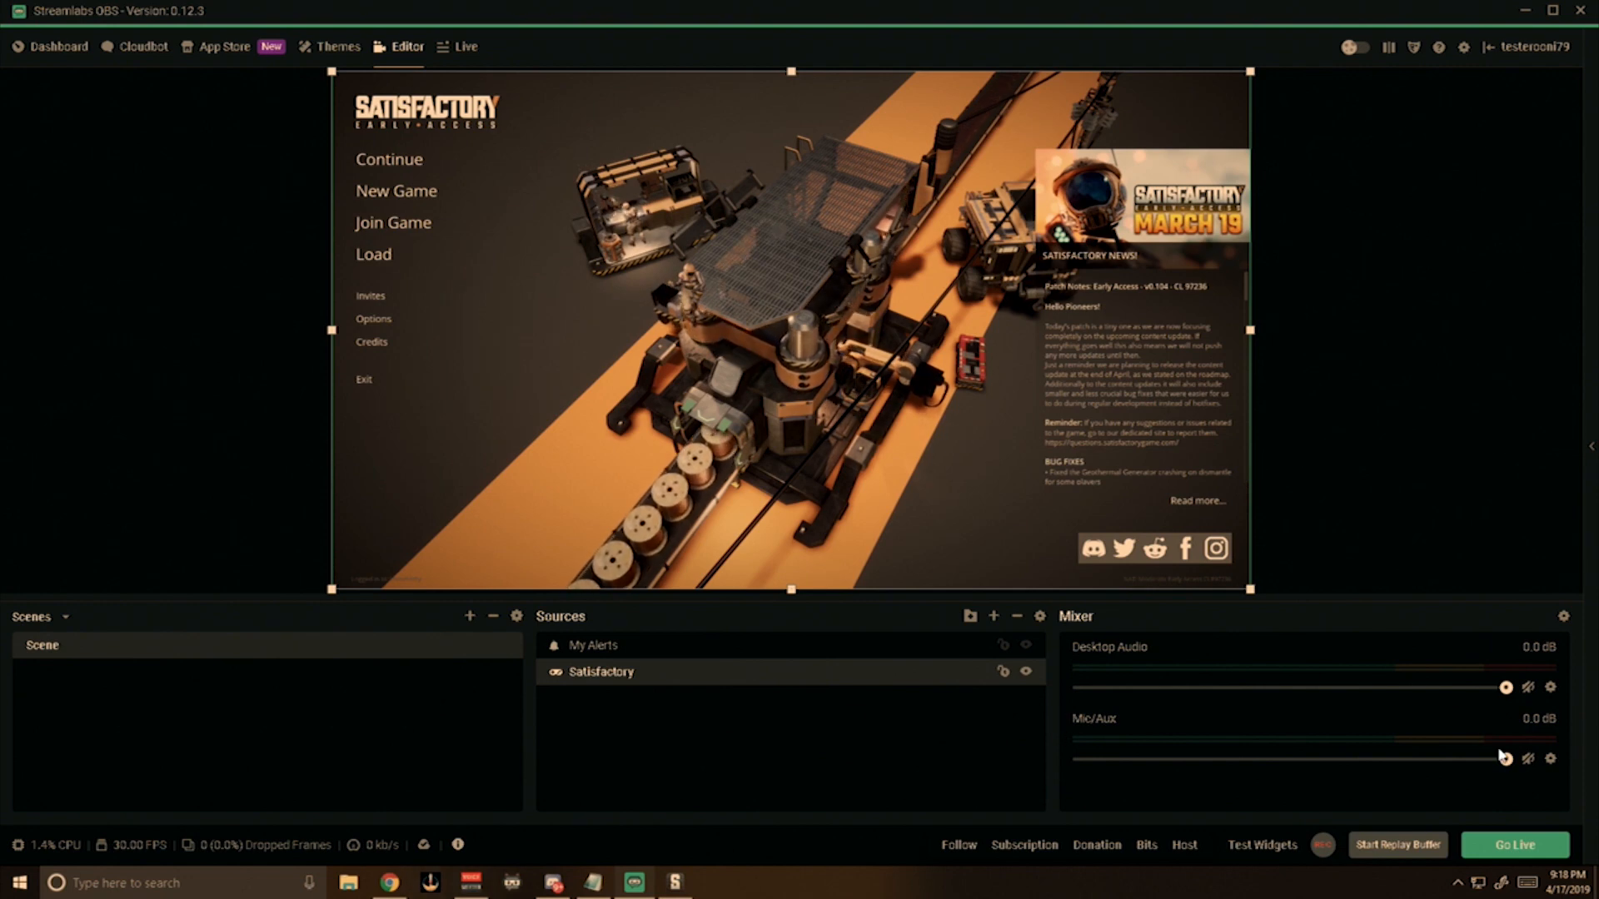
# Set the Mic/Aux device to Line in at front panel (Pink) (Realtek High Definition Audio).
pyautogui.click(1551, 759)
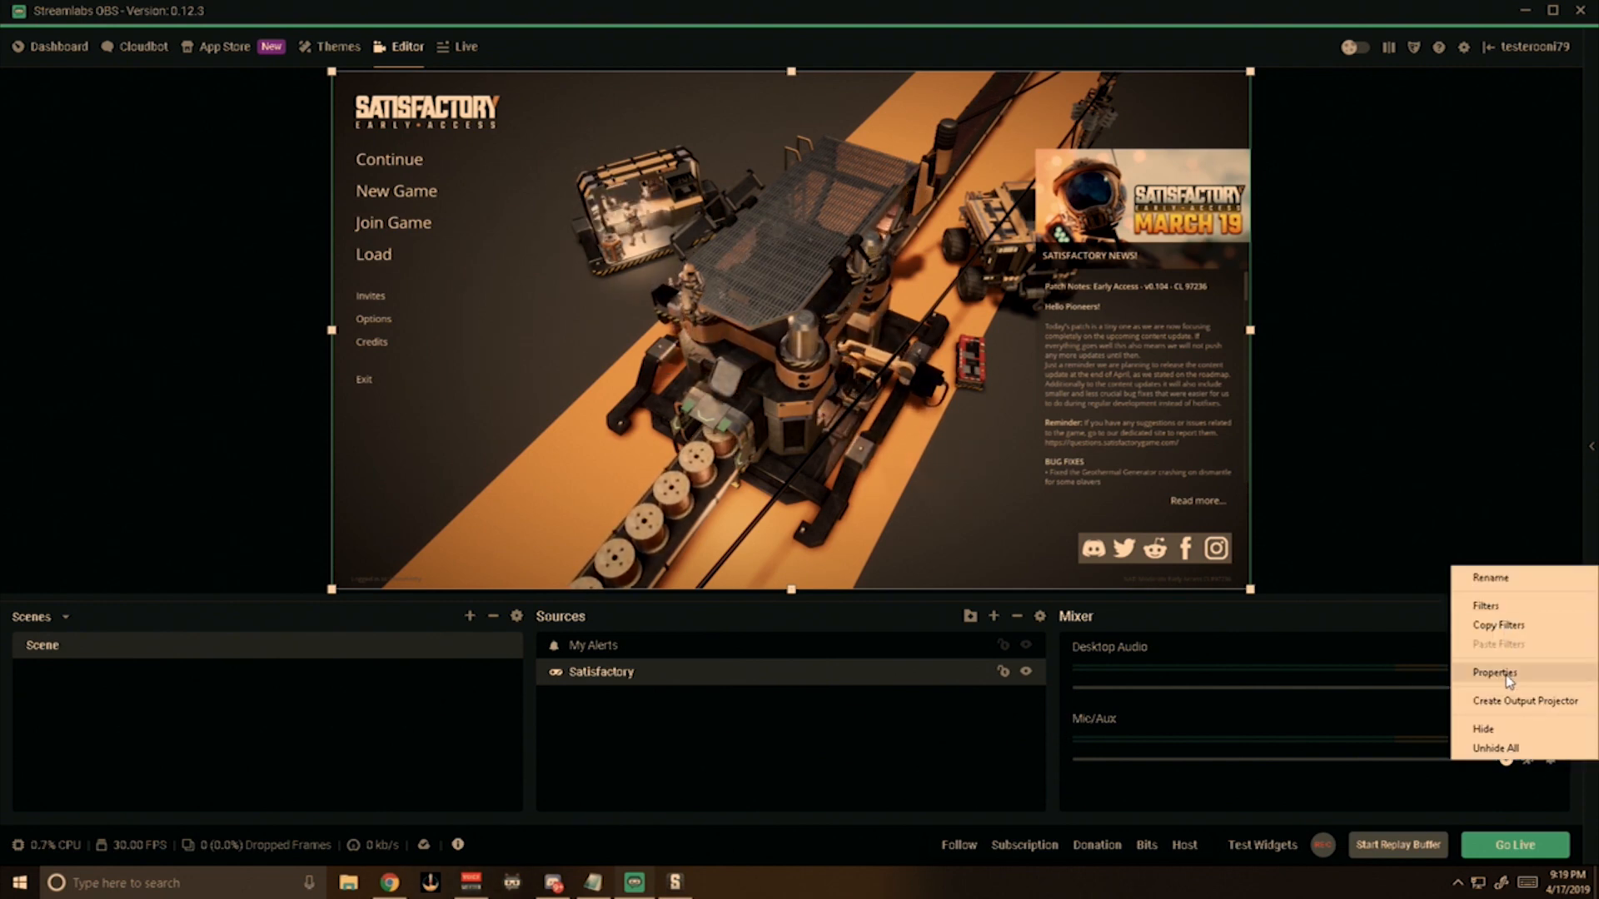
pyautogui.click(1498, 673)
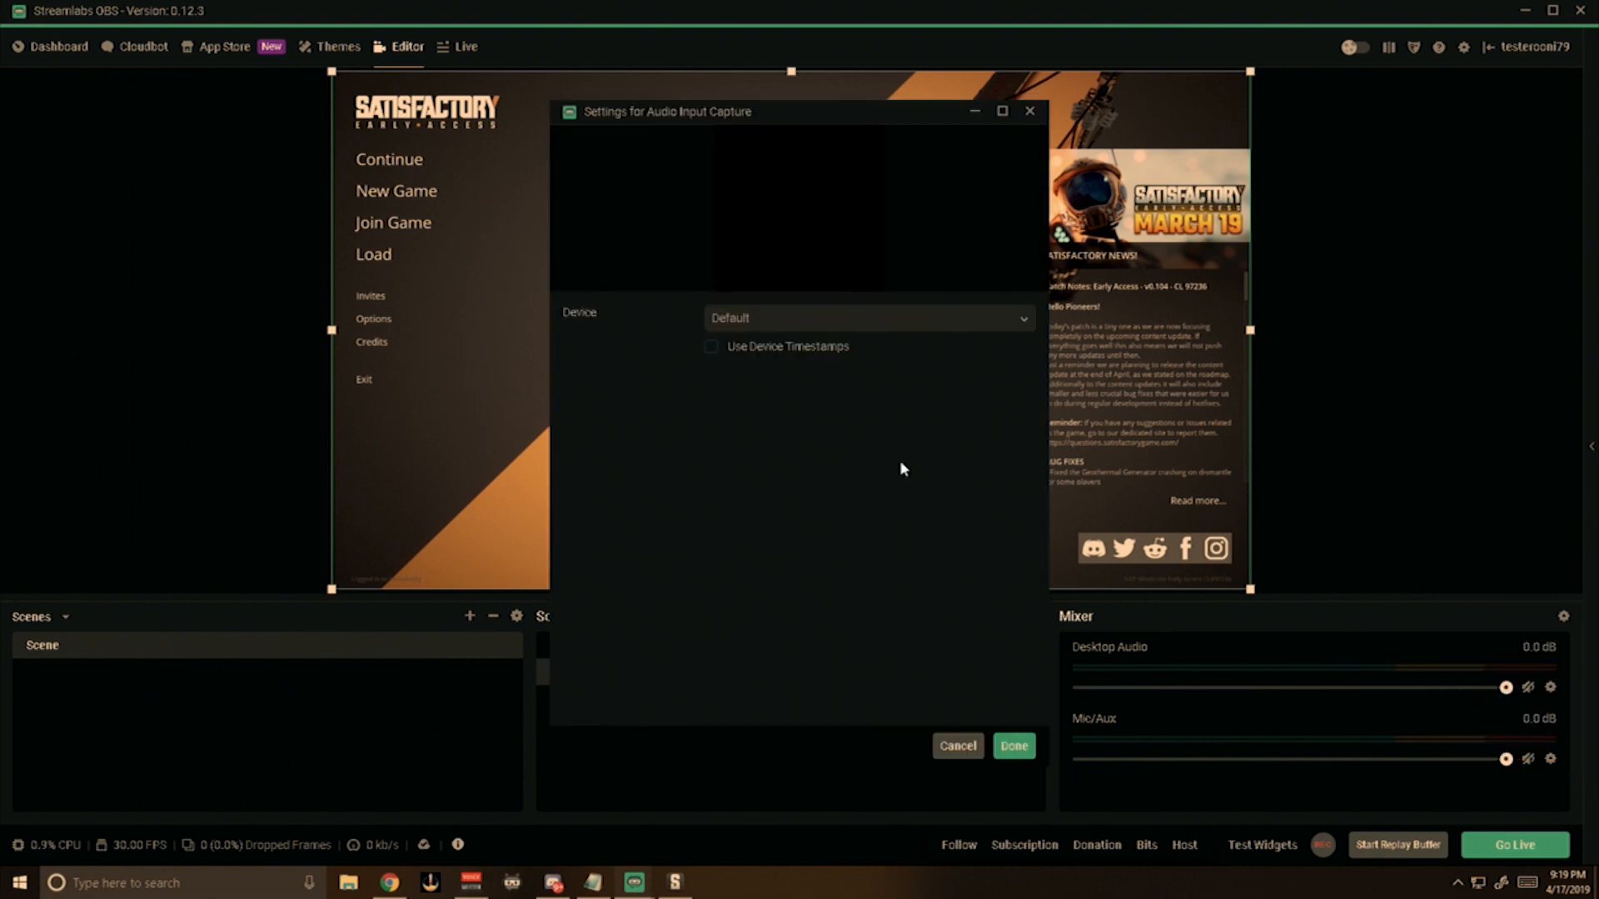
pyautogui.click(835, 331)
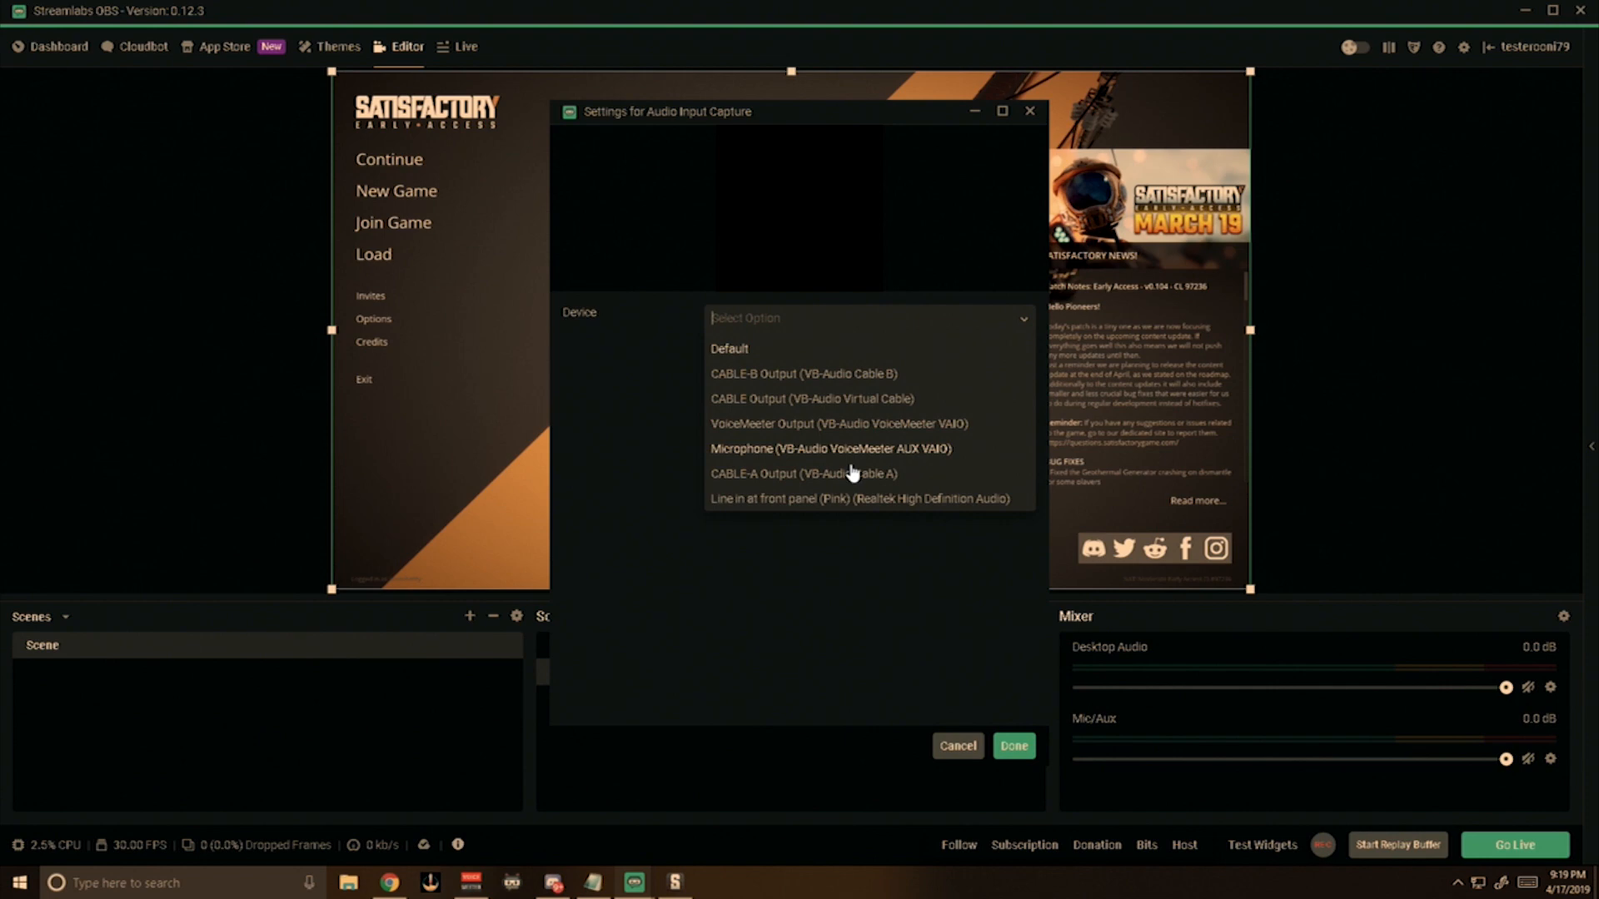
pyautogui.click(901, 500)
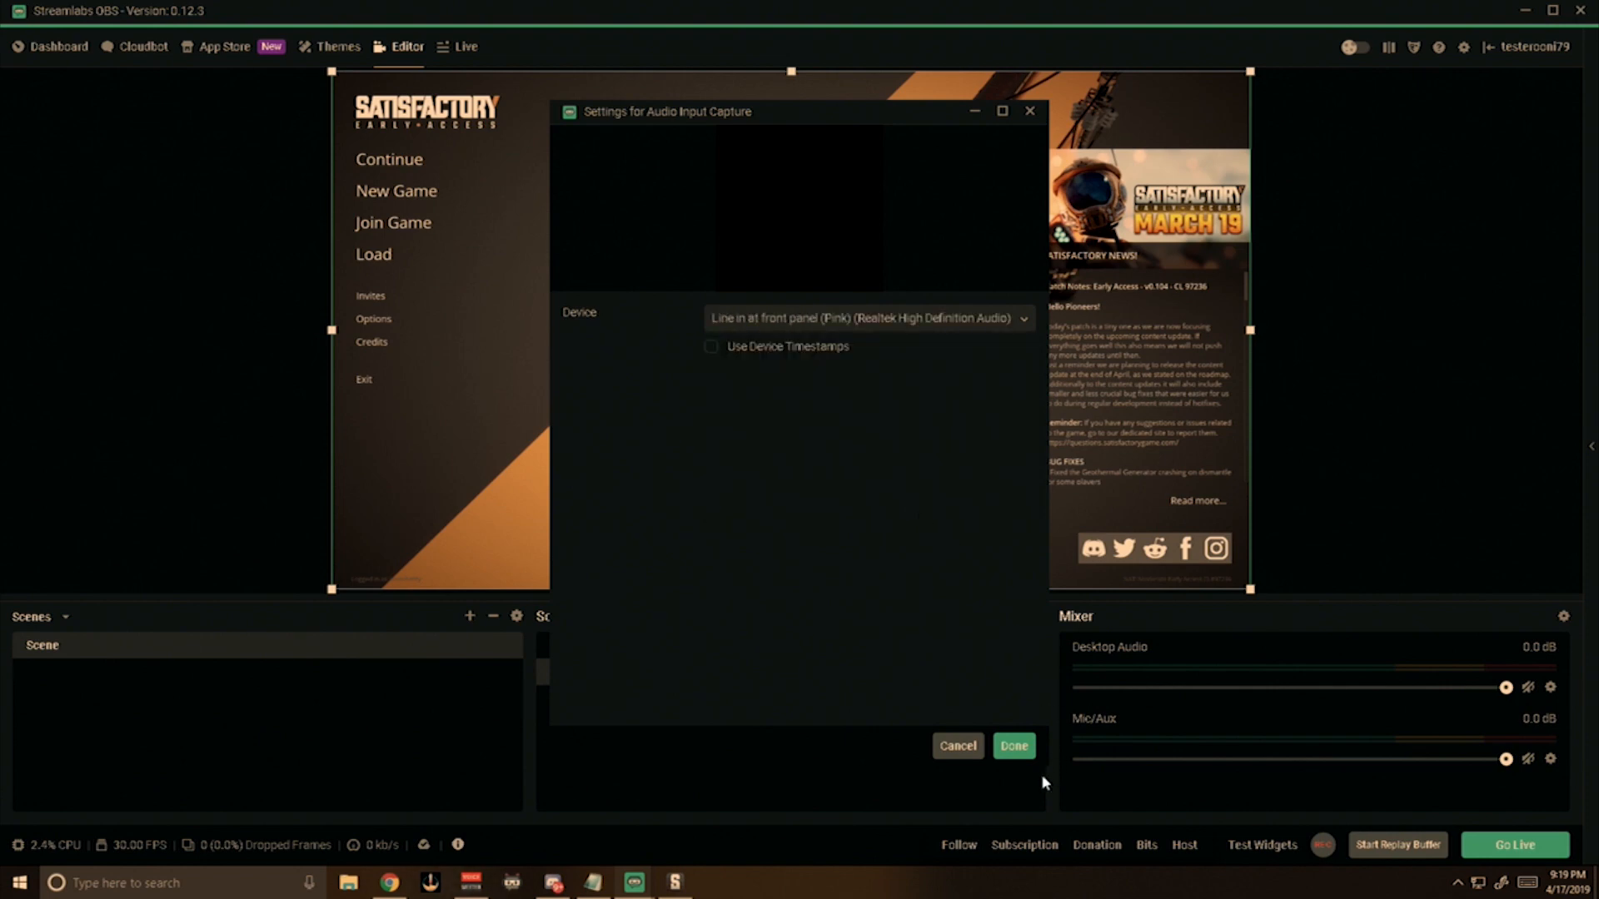
pyautogui.click(1014, 746)
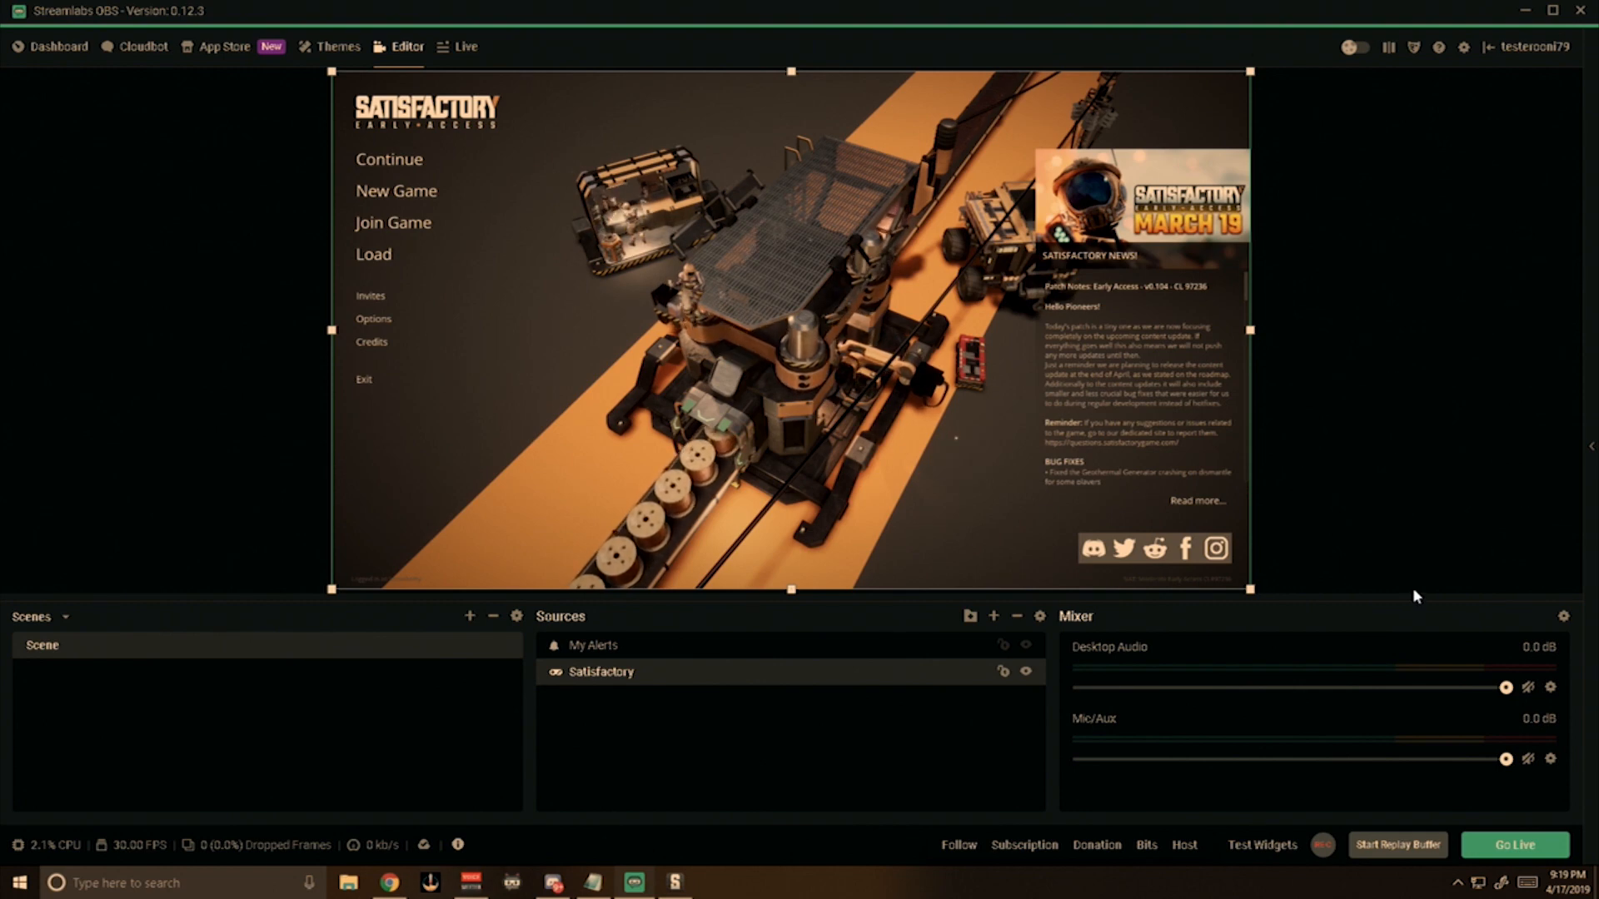
# Review the available tags and go live with "Hello World Test Stream", tagged Beginner Players and Early Access Play.
pyautogui.click(1493, 857)
pyautogui.click(781, 289)
pyautogui.click(773, 320)
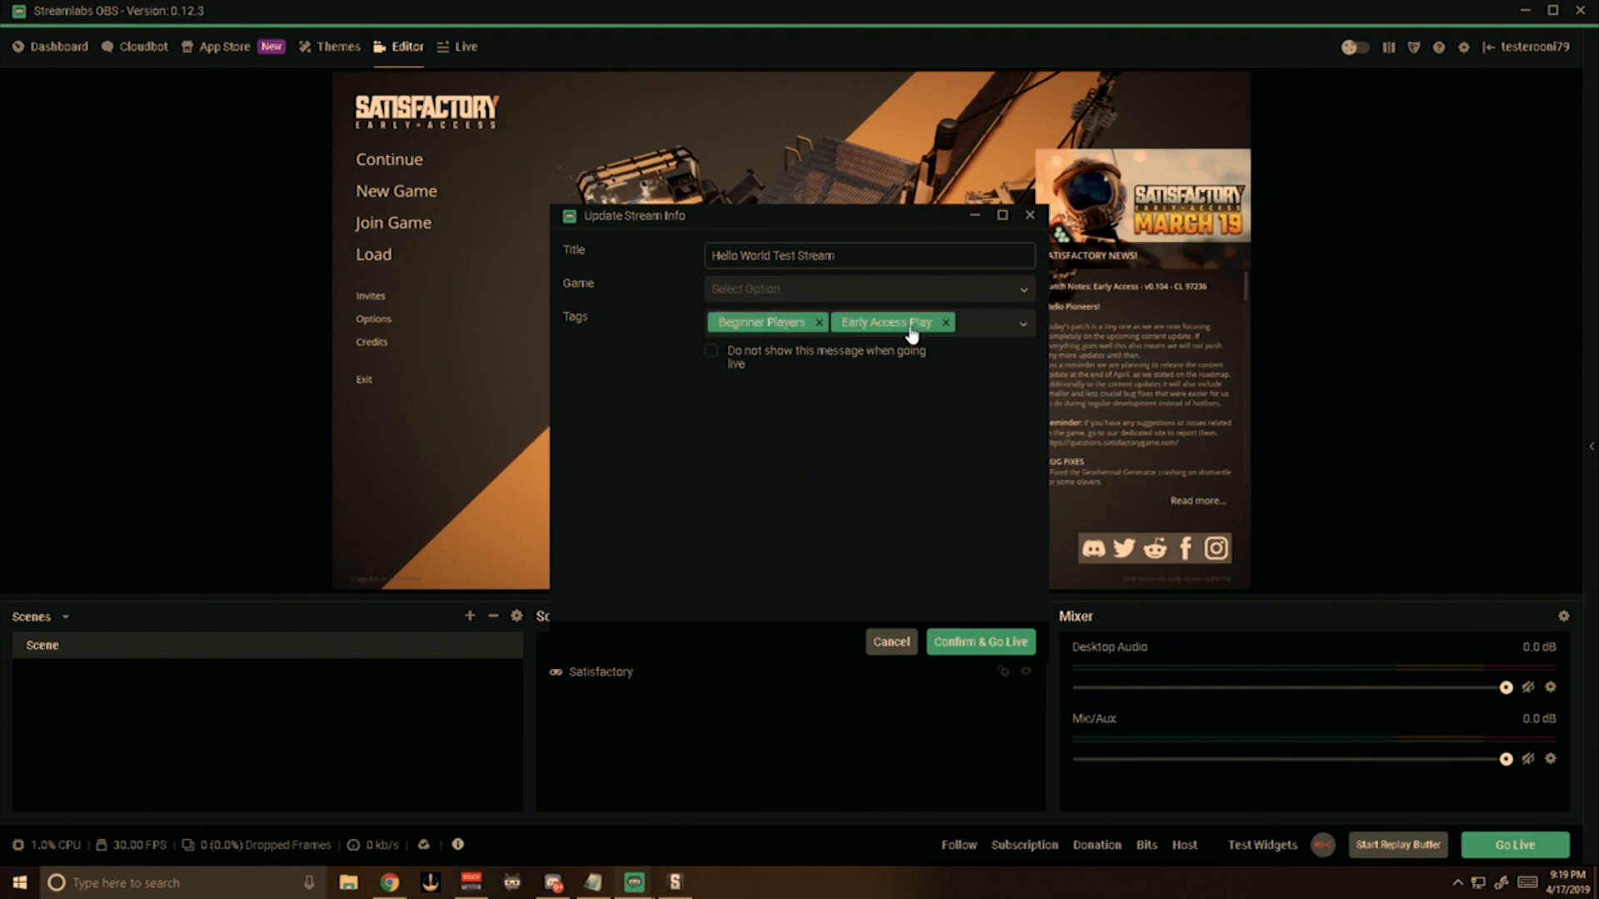
pyautogui.click(1021, 329)
pyautogui.scroll(-3, 846, 448)
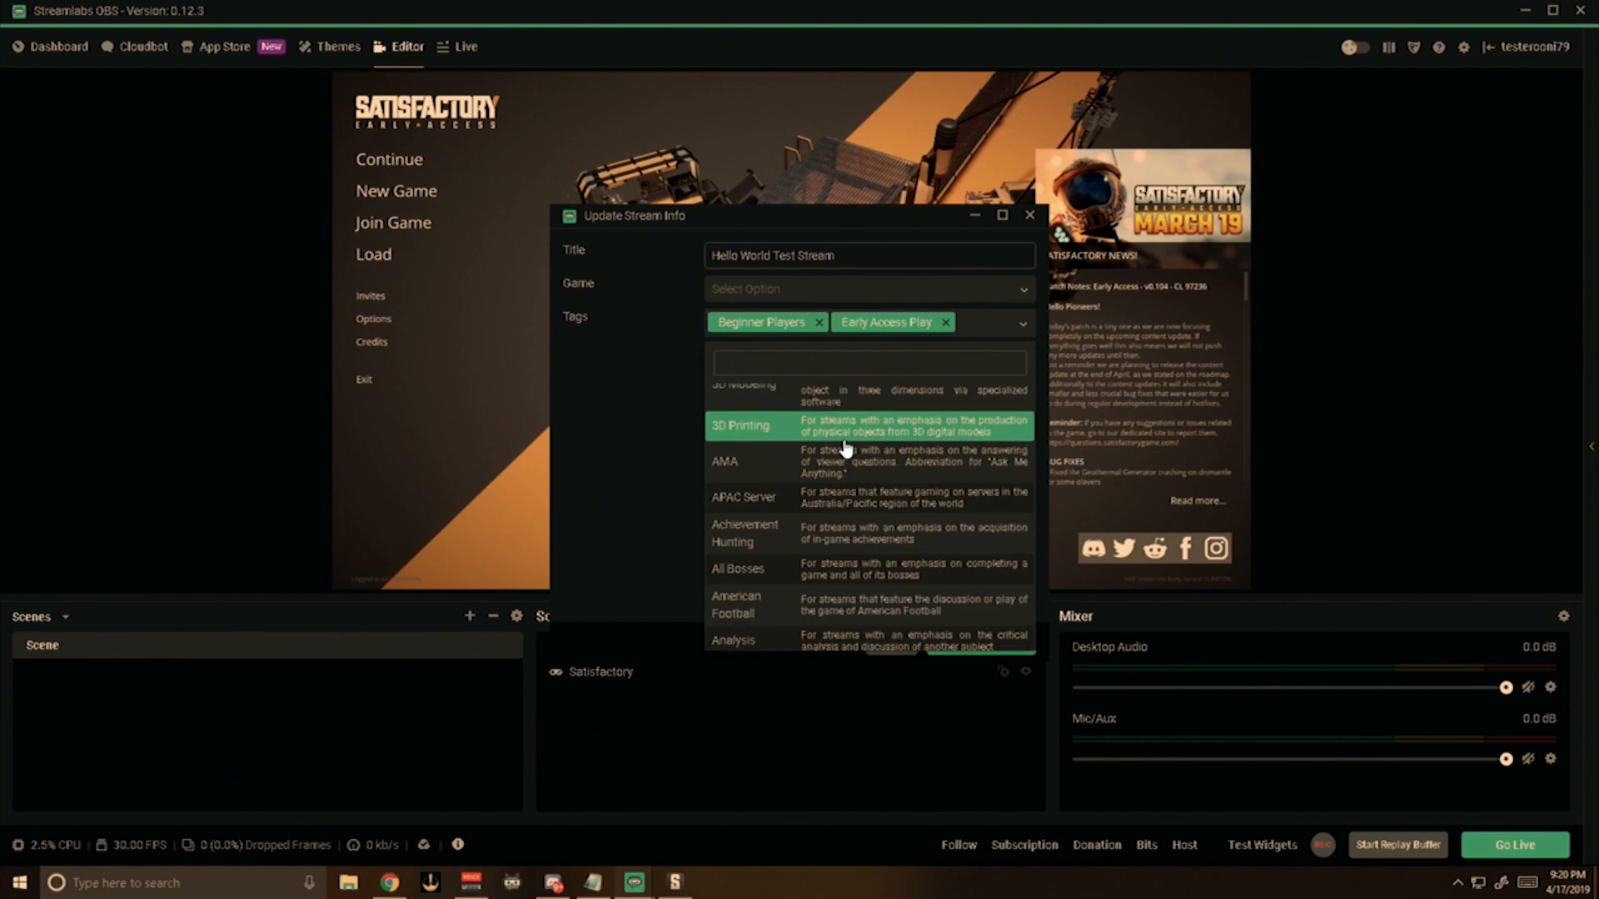
pyautogui.scroll(-3, 846, 448)
pyautogui.scroll(-3, 848, 448)
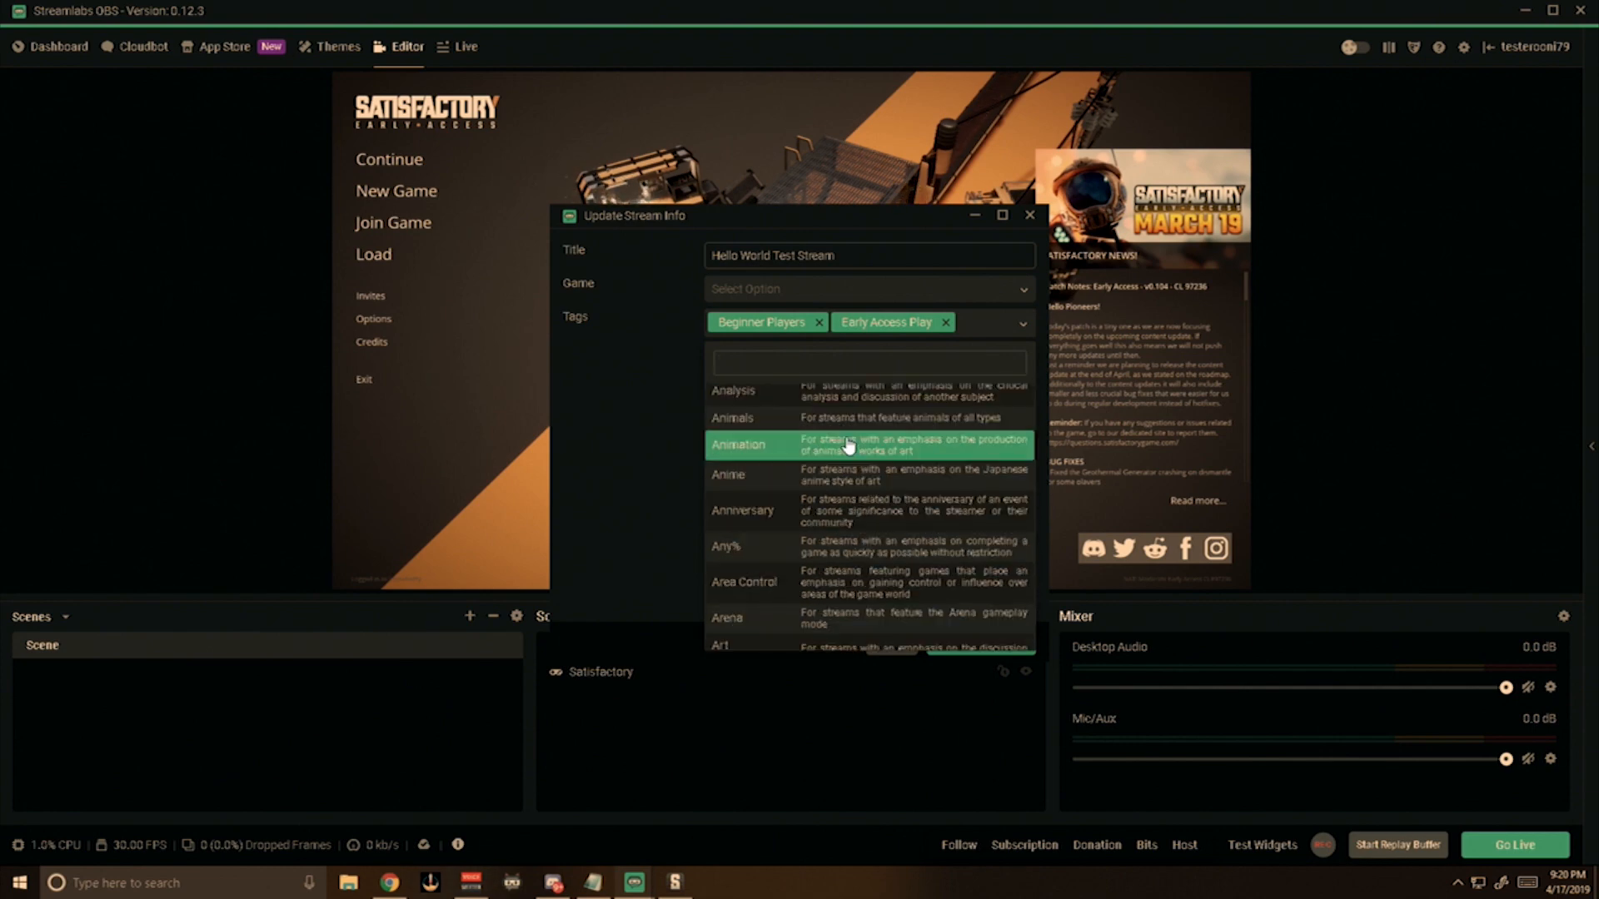
pyautogui.scroll(-4, 848, 447)
pyautogui.scroll(-2, 848, 447)
pyautogui.click(848, 442)
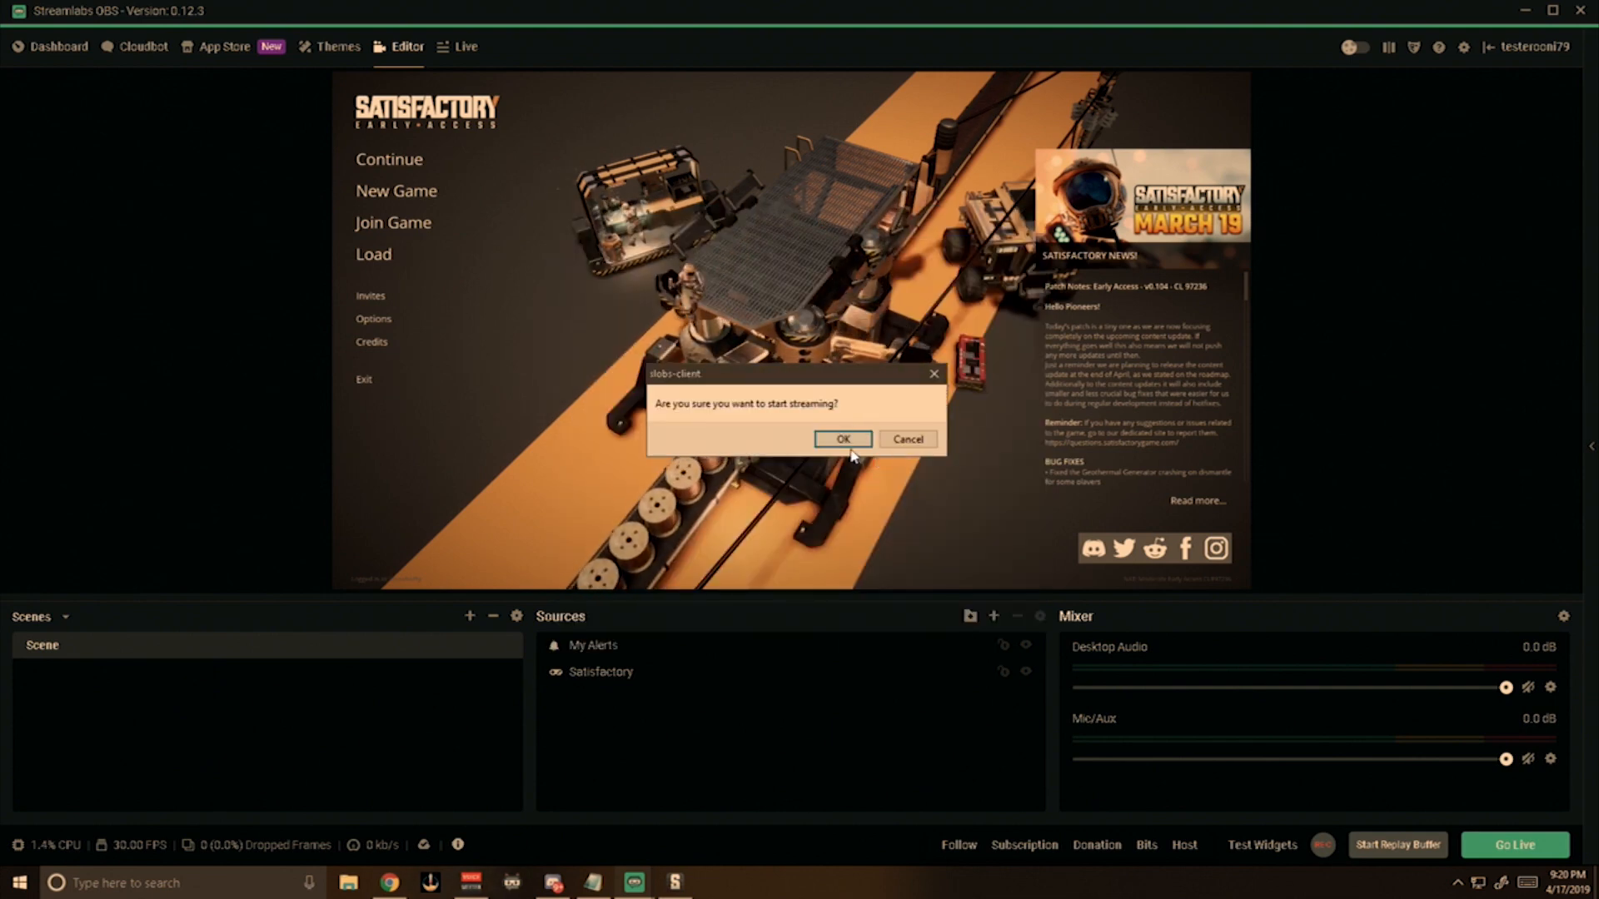
pyautogui.click(849, 440)
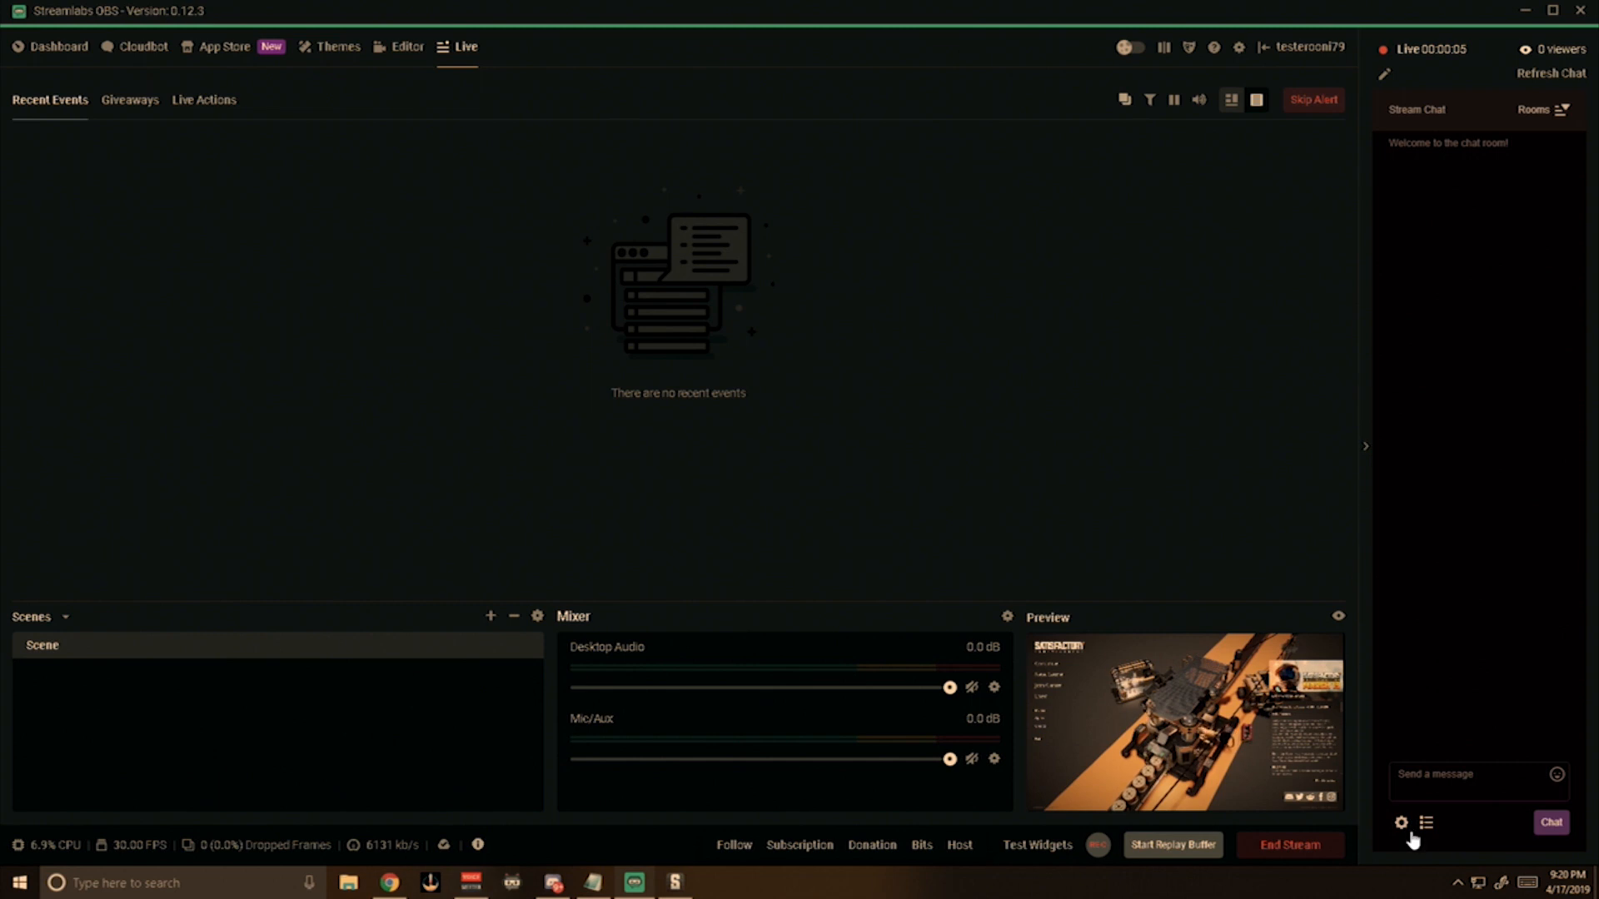
# Send "Hi!" in the stream chat and end the stream.
pyautogui.click(1455, 777)
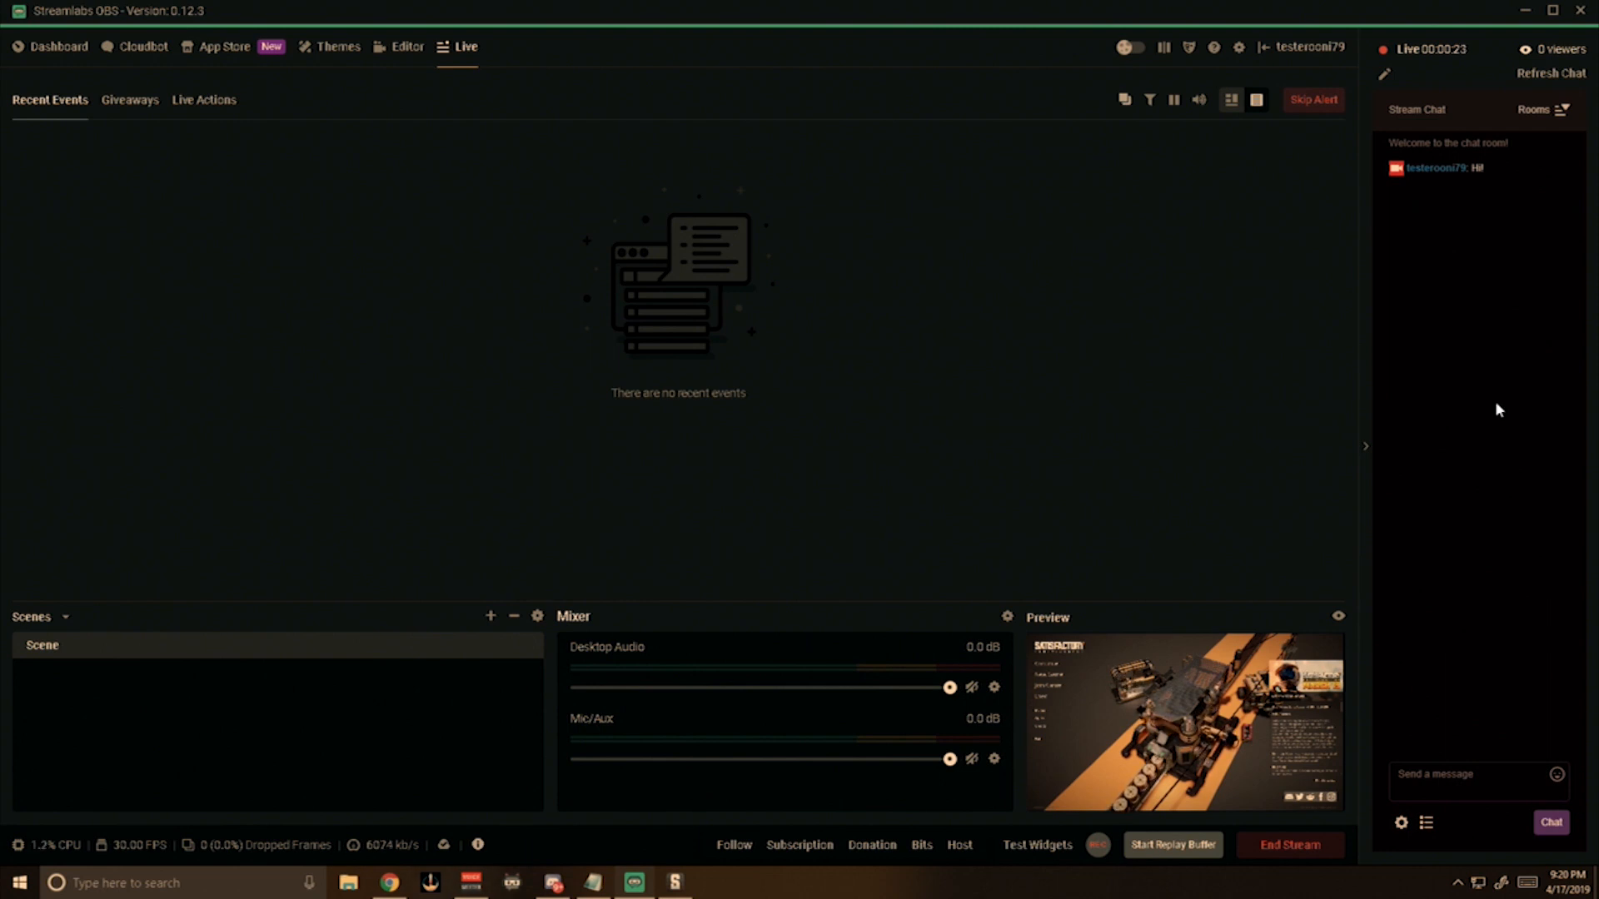
pyautogui.click(1317, 846)
pyautogui.click(844, 438)
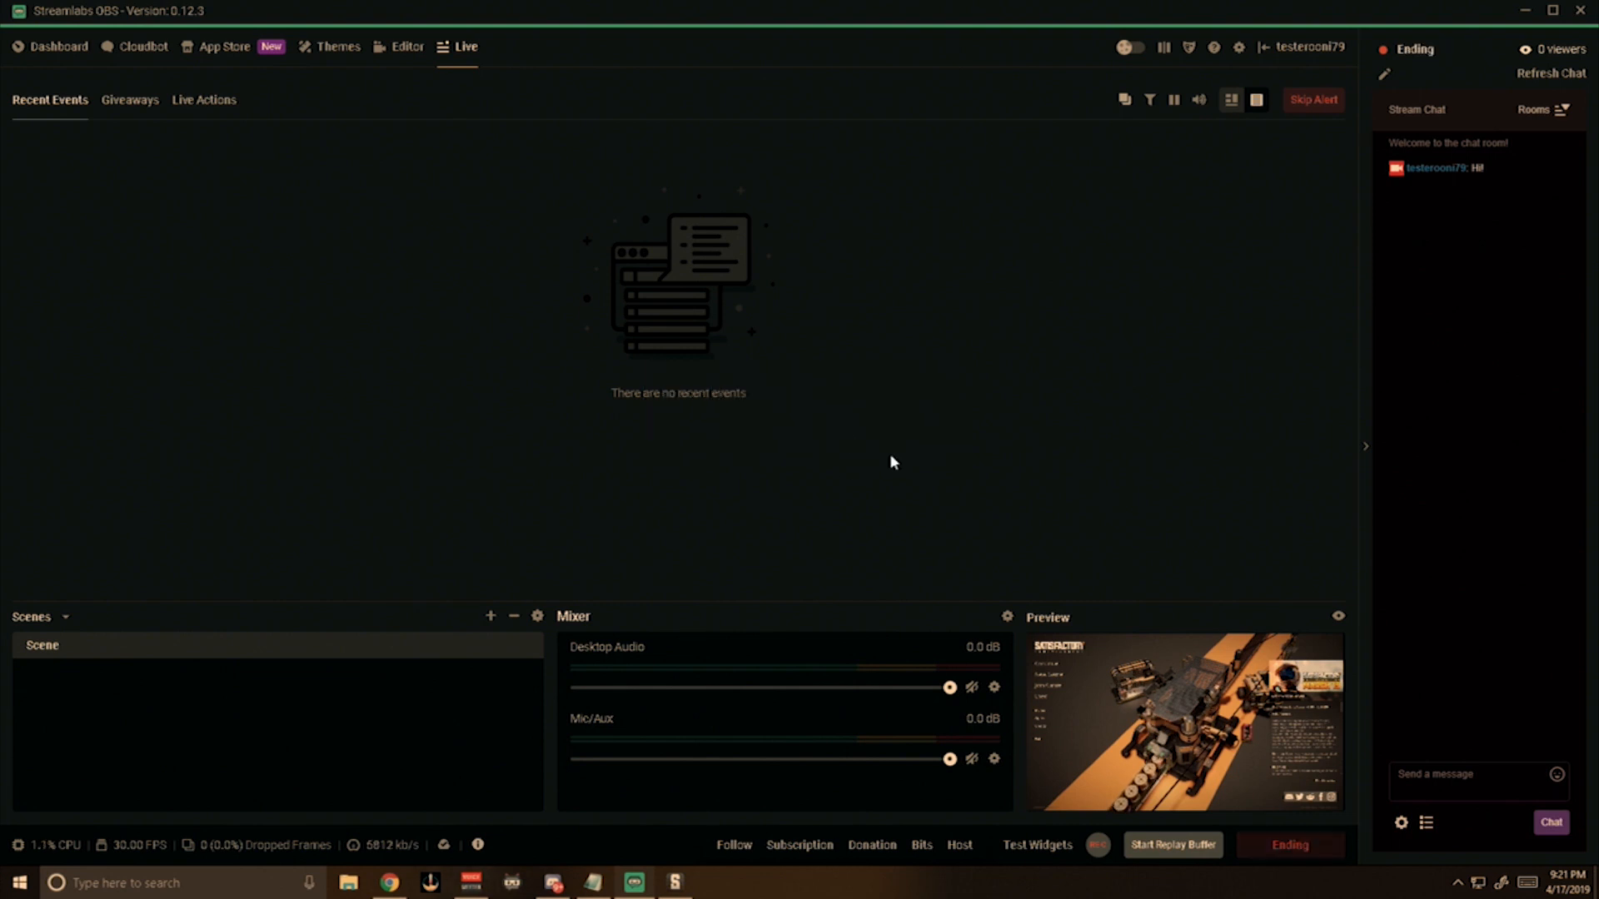